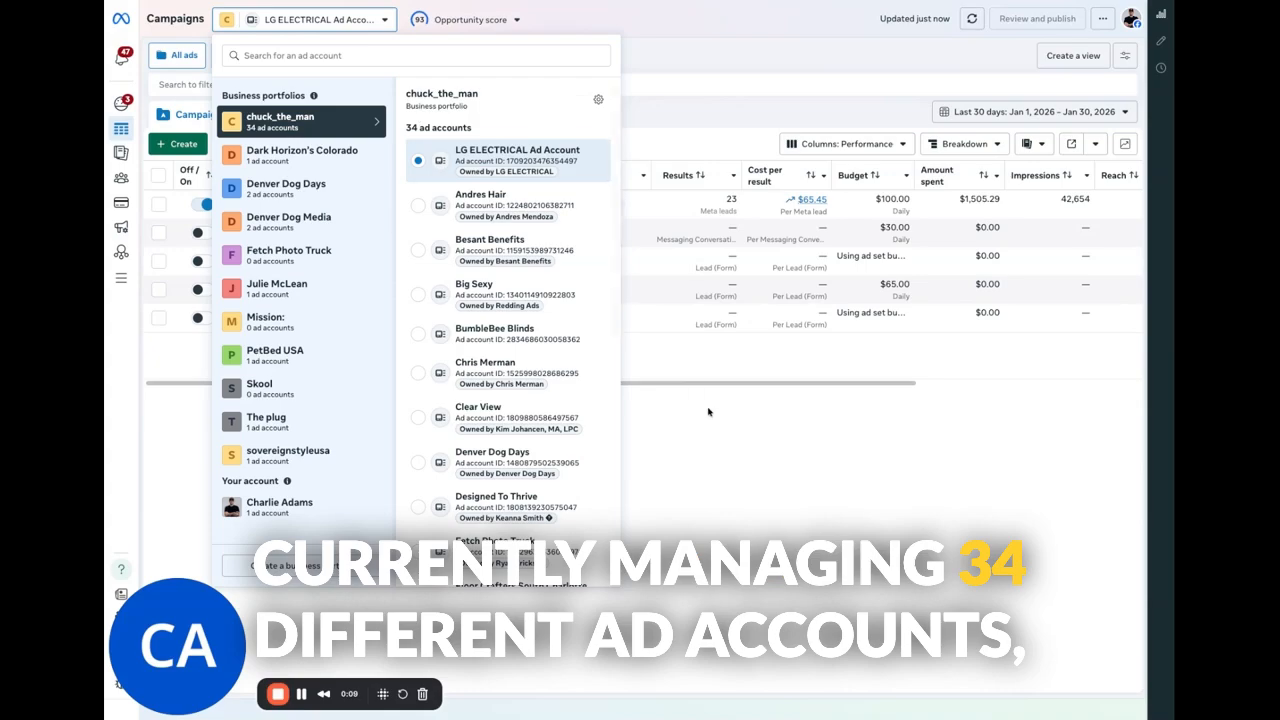
Close the ad account list and show campaign results for the Maximum date range.
click(736, 435)
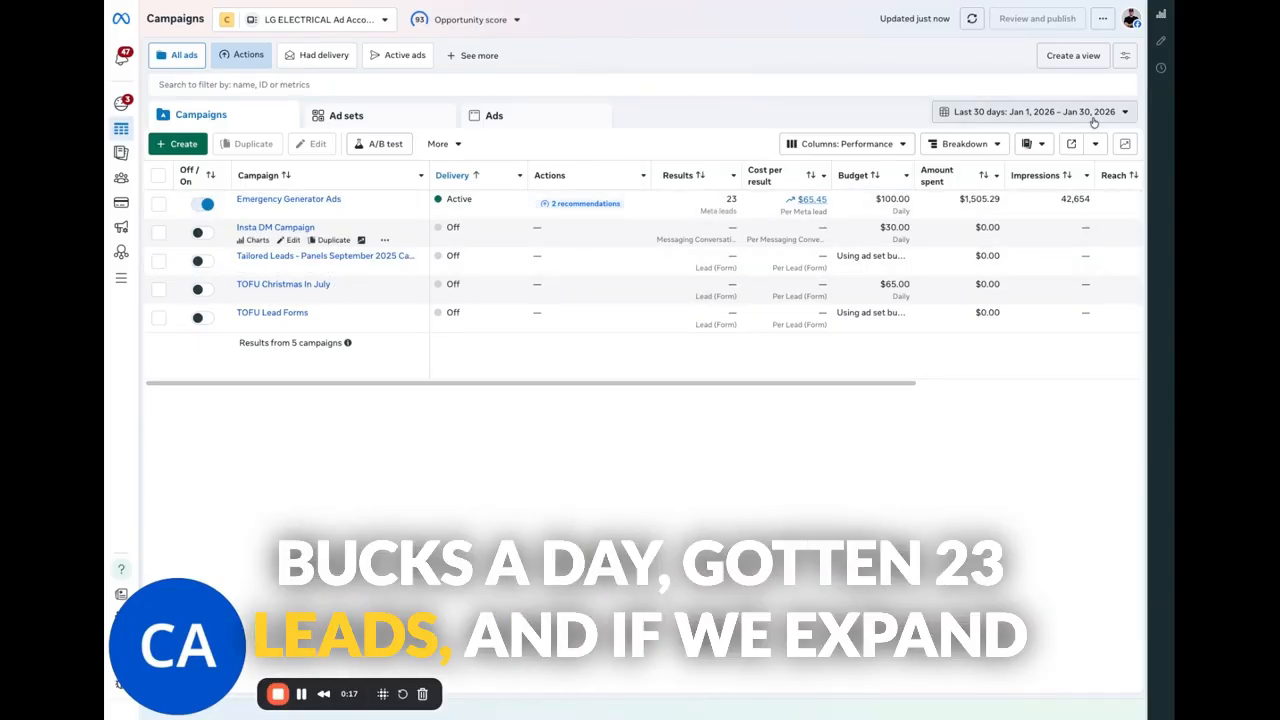
click(1035, 111)
click(760, 376)
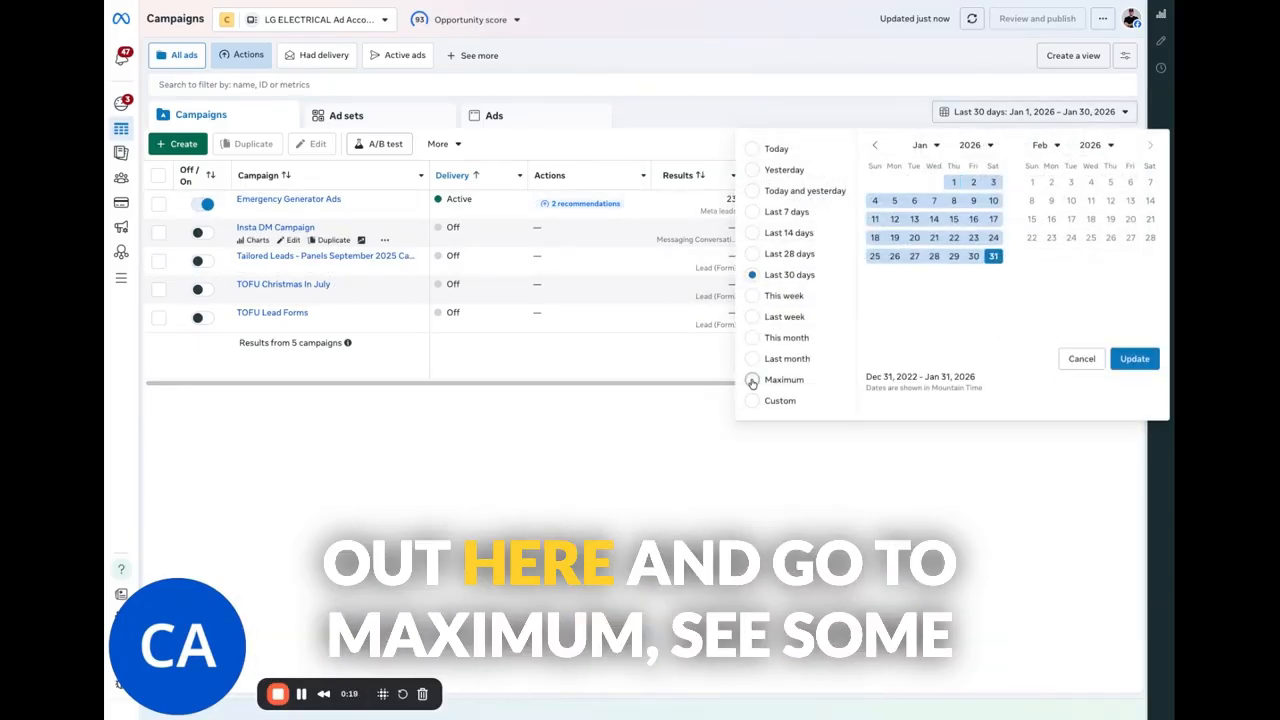
click(1134, 360)
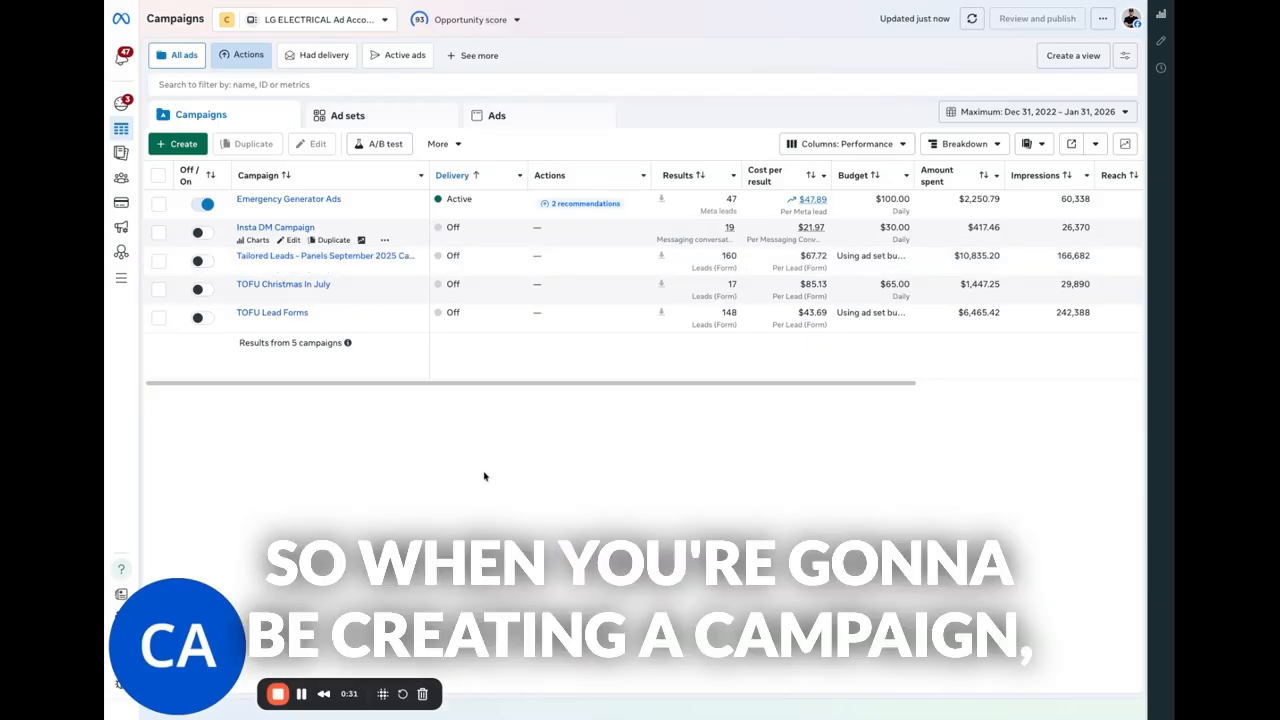
Create a new auction campaign with the Leads objective.
click(169, 149)
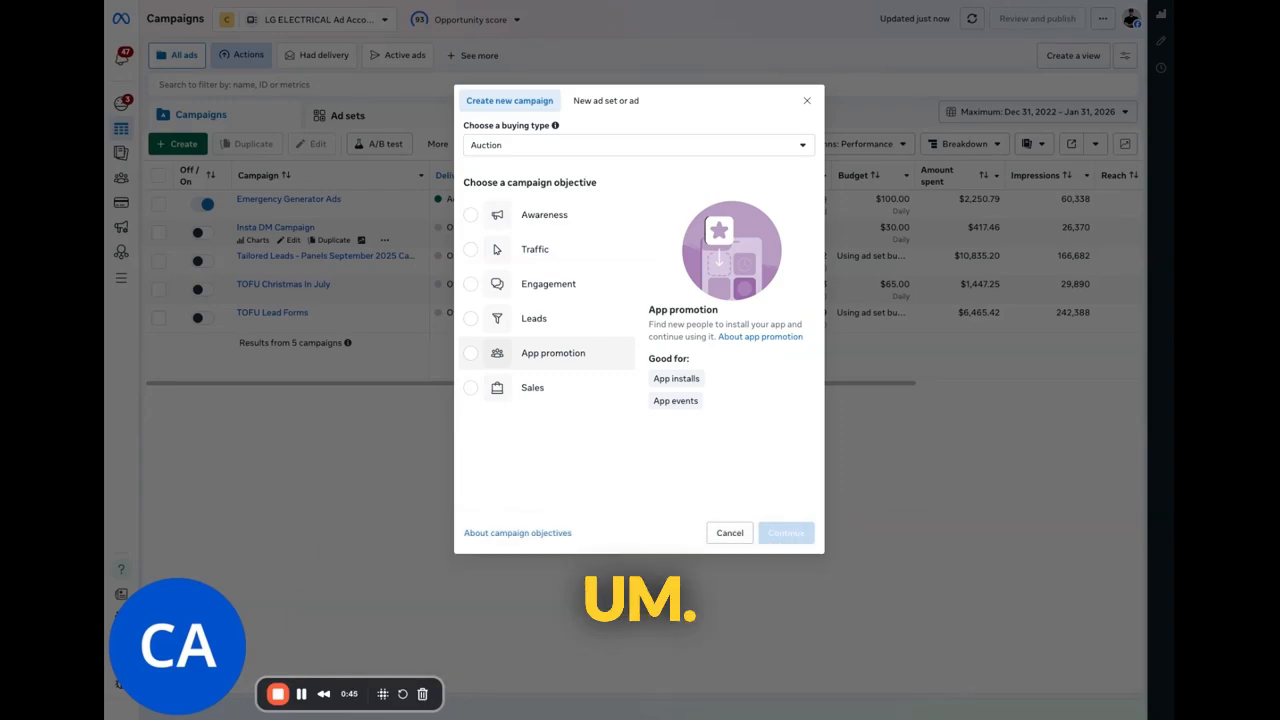
click(533, 319)
mouse_move(670, 386)
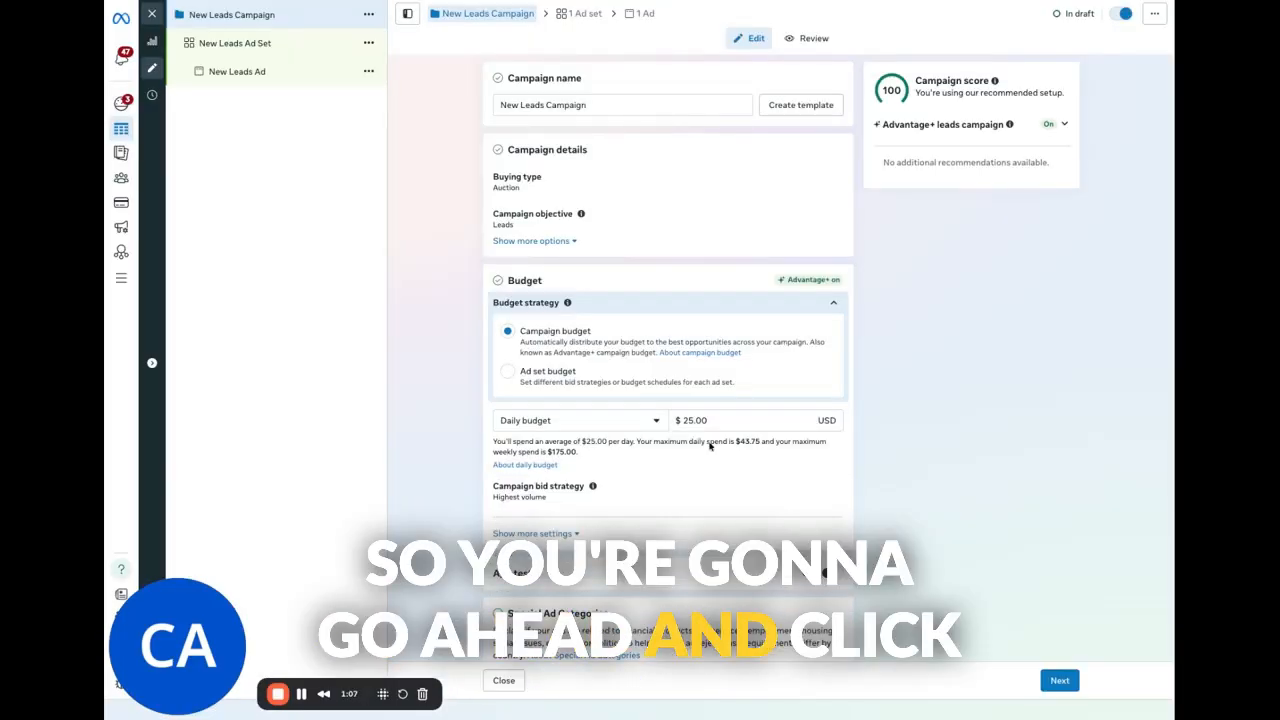
Name the campaign "Momentum Lead Forms January".
triple_click(622, 105)
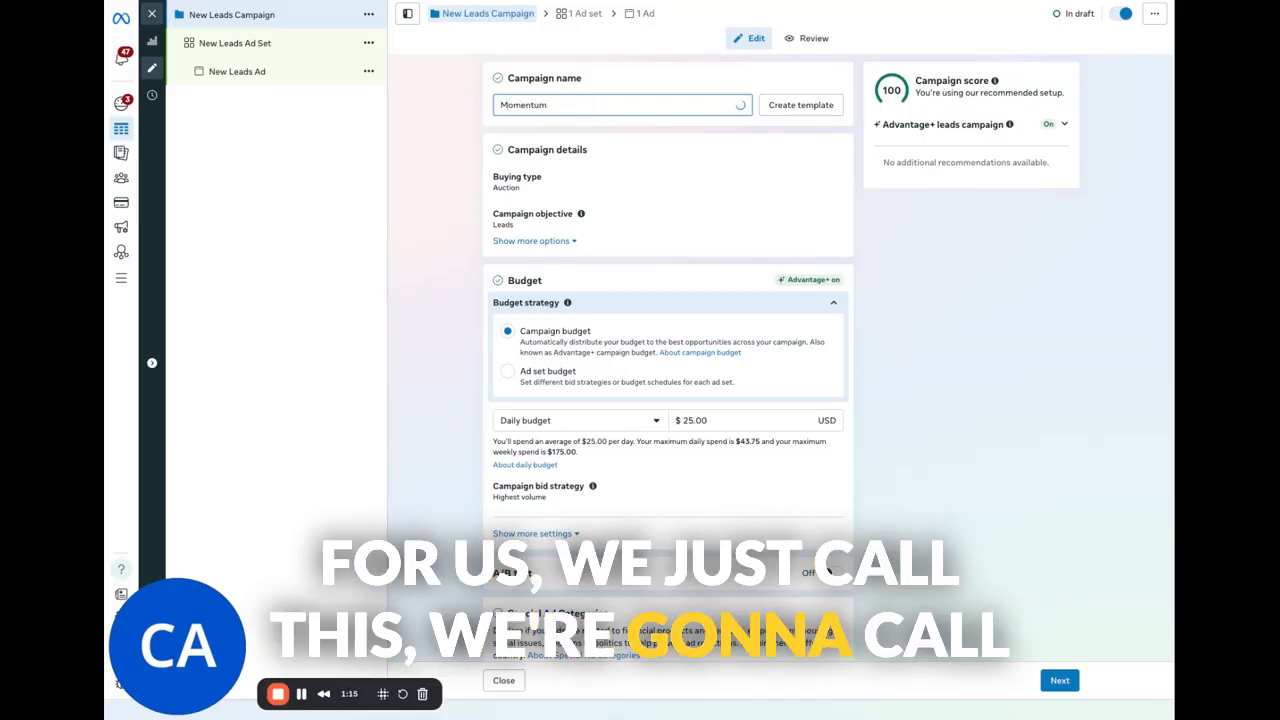
text(d Form)
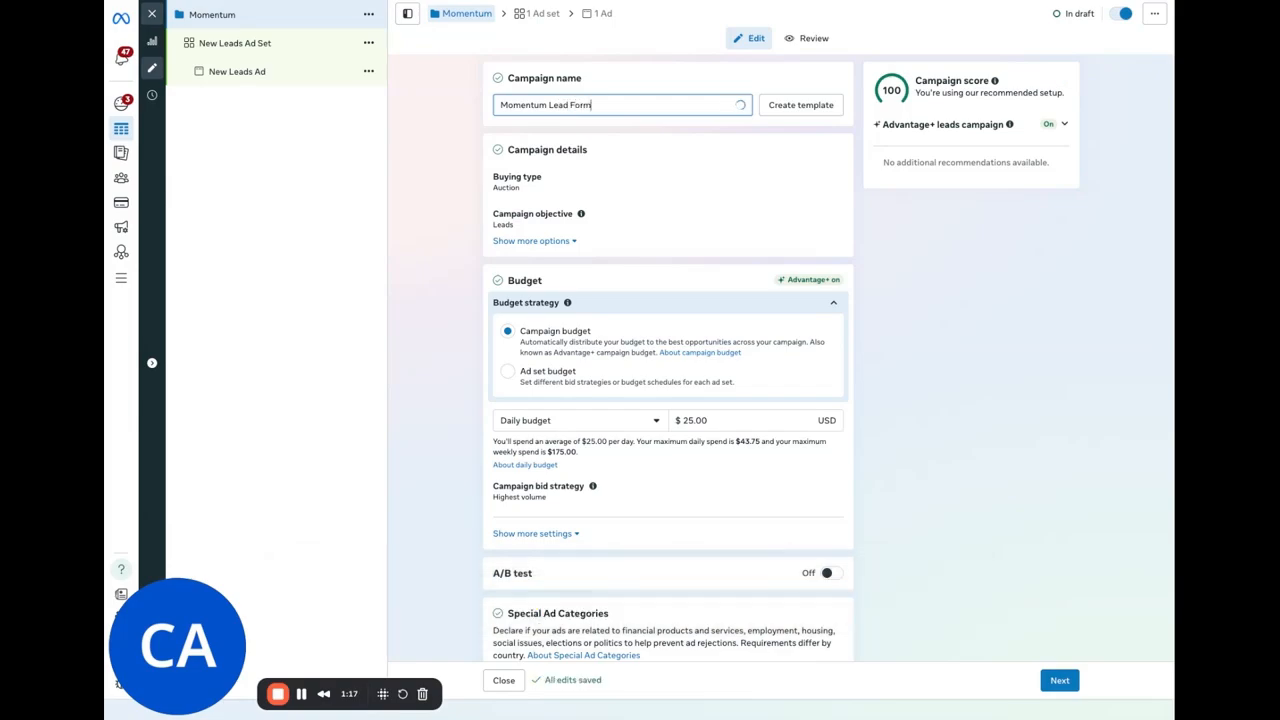
text(s January)
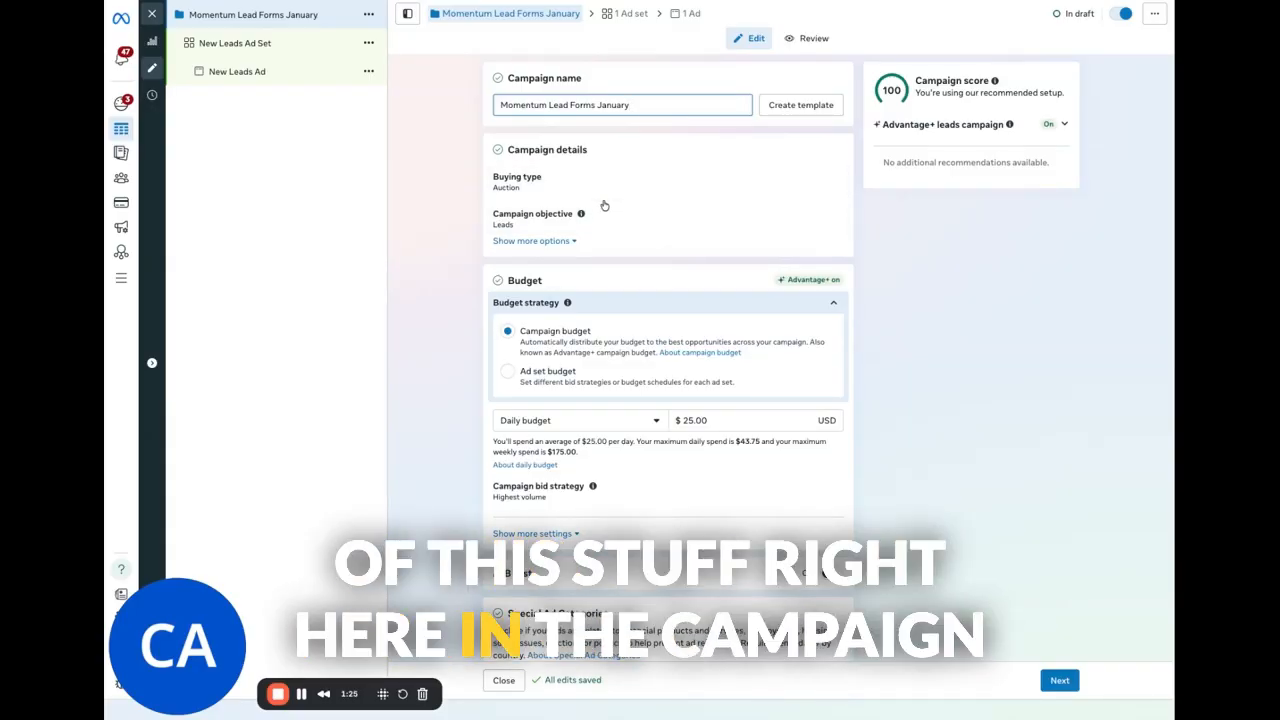
Set the campaign's daily budget to $100.
scroll(604, 205, down, 2)
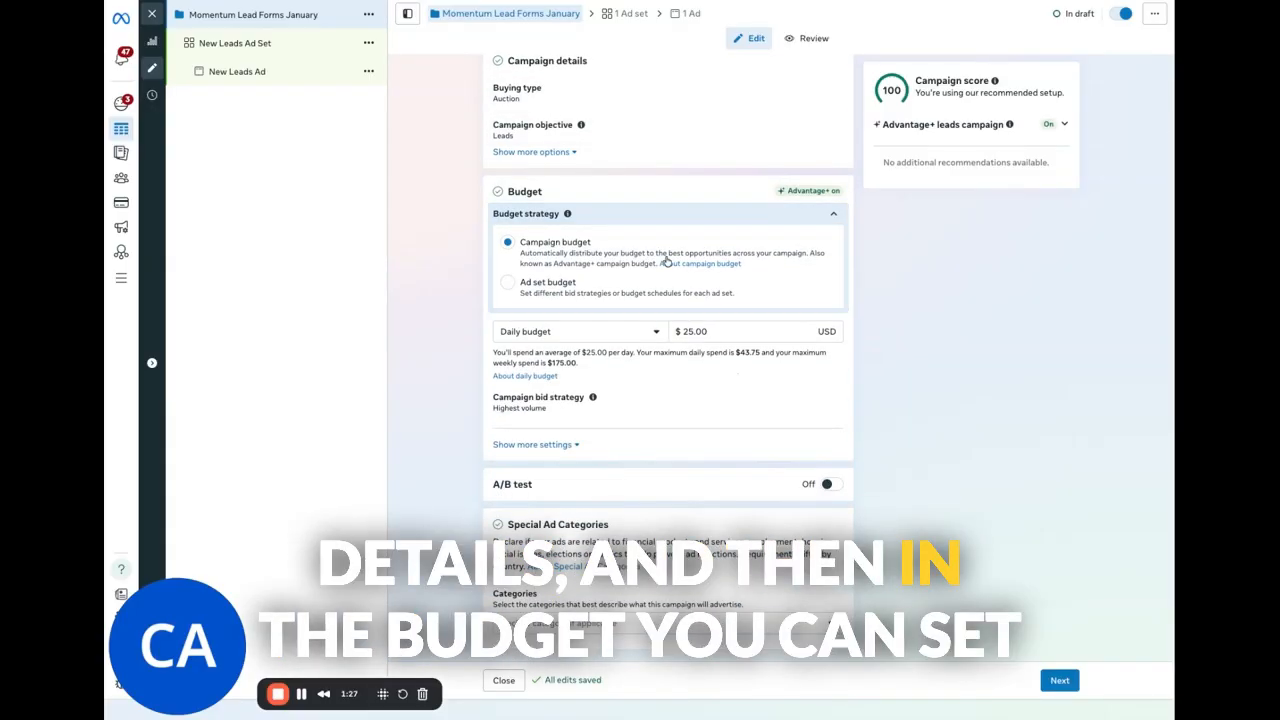
click(736, 333)
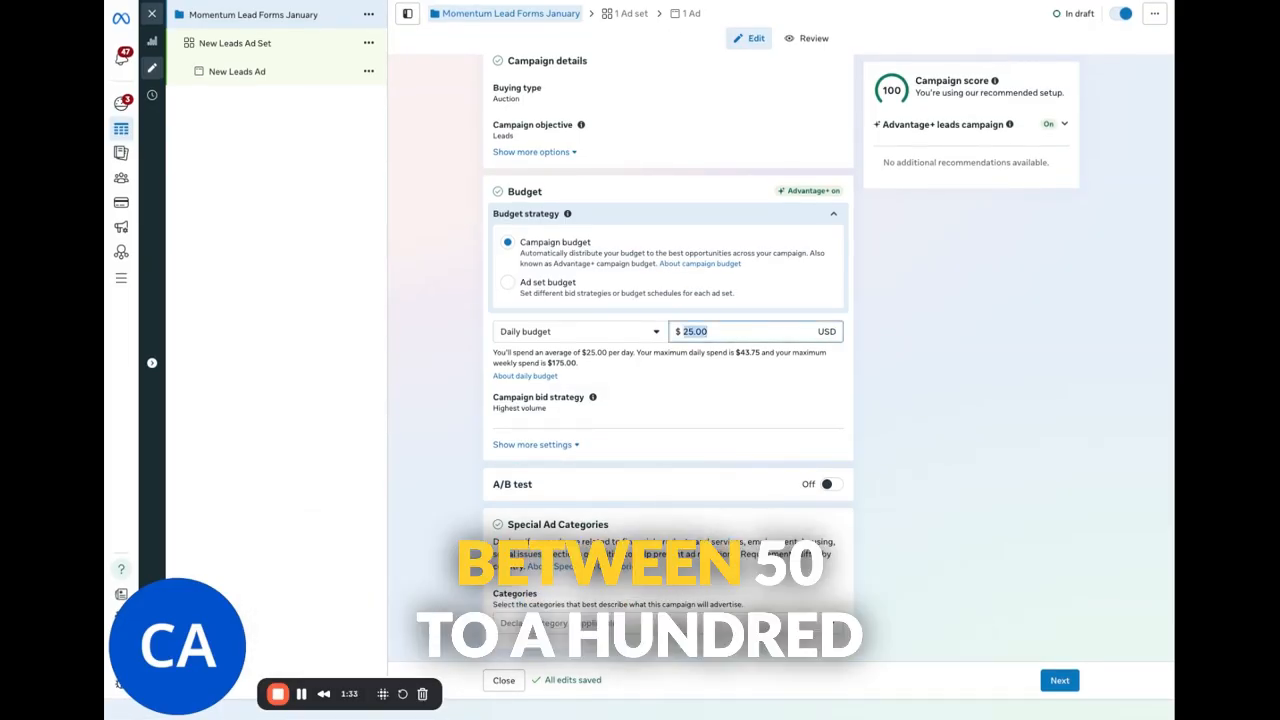
text(50)
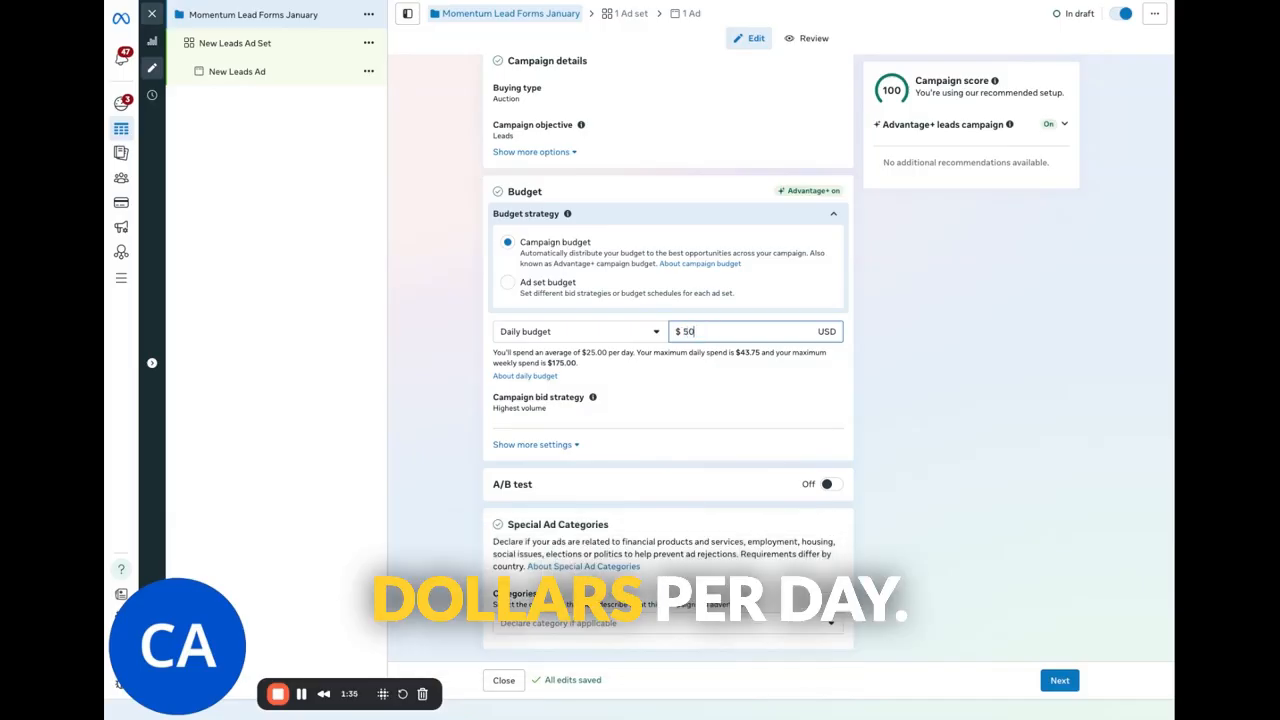
text(0100)
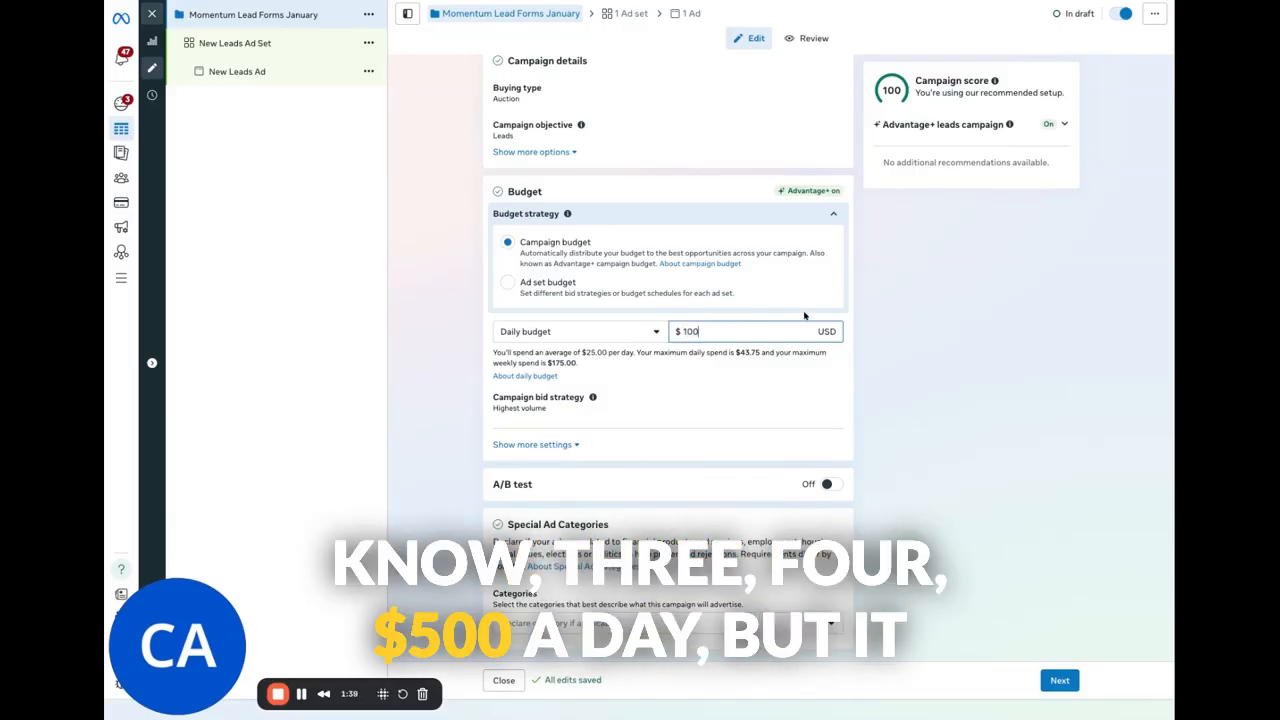
click(931, 349)
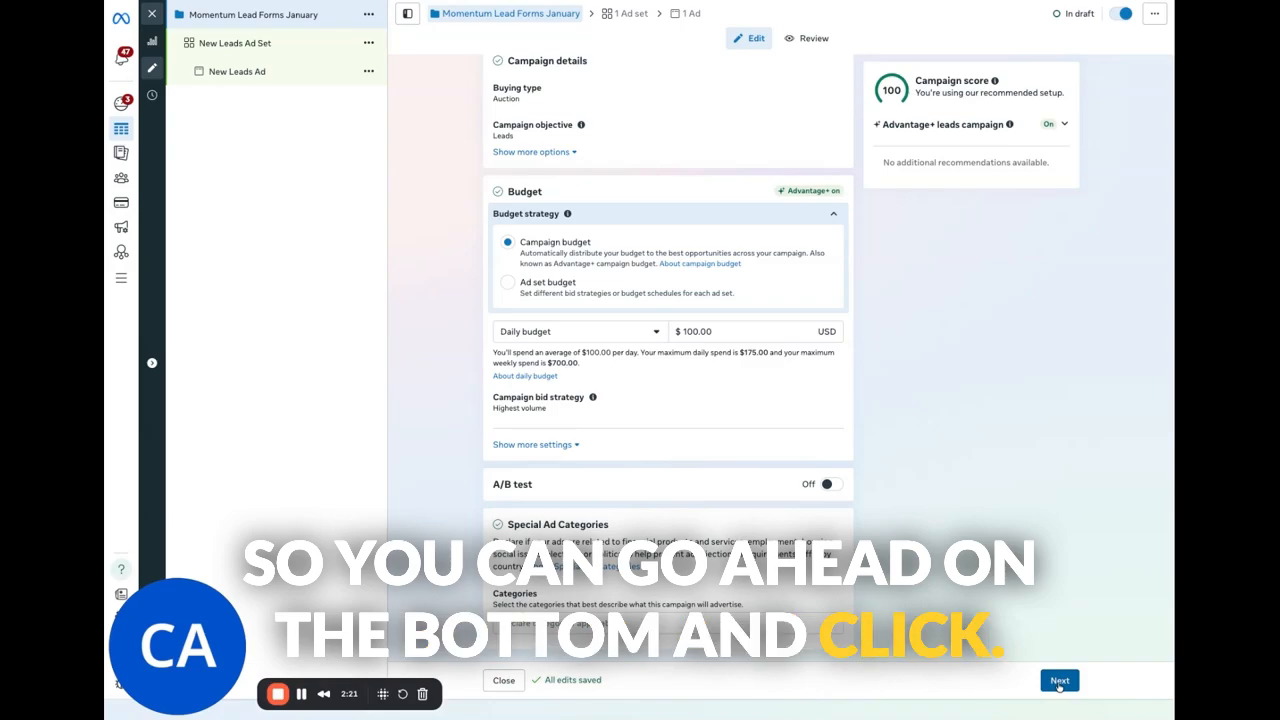
Continue to the ad set and name it "Denver Broad".
click(1059, 681)
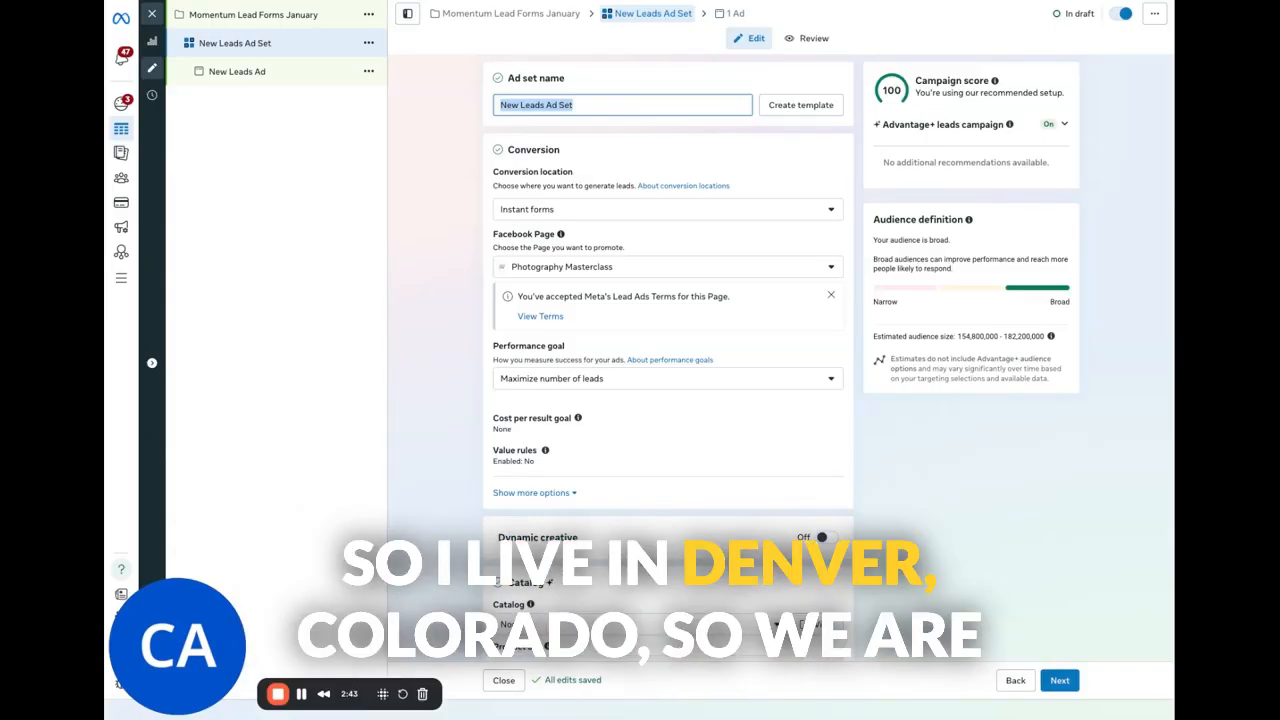
text(Denver Broa)
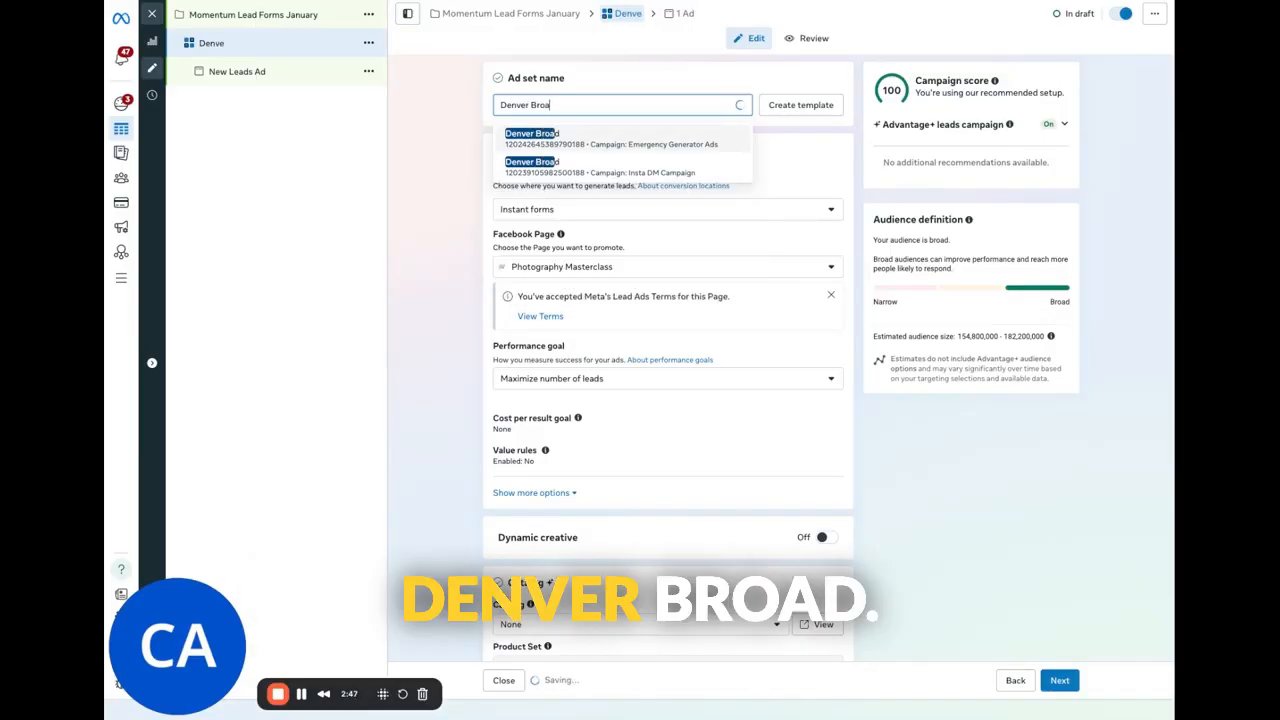
text(d)
click(437, 150)
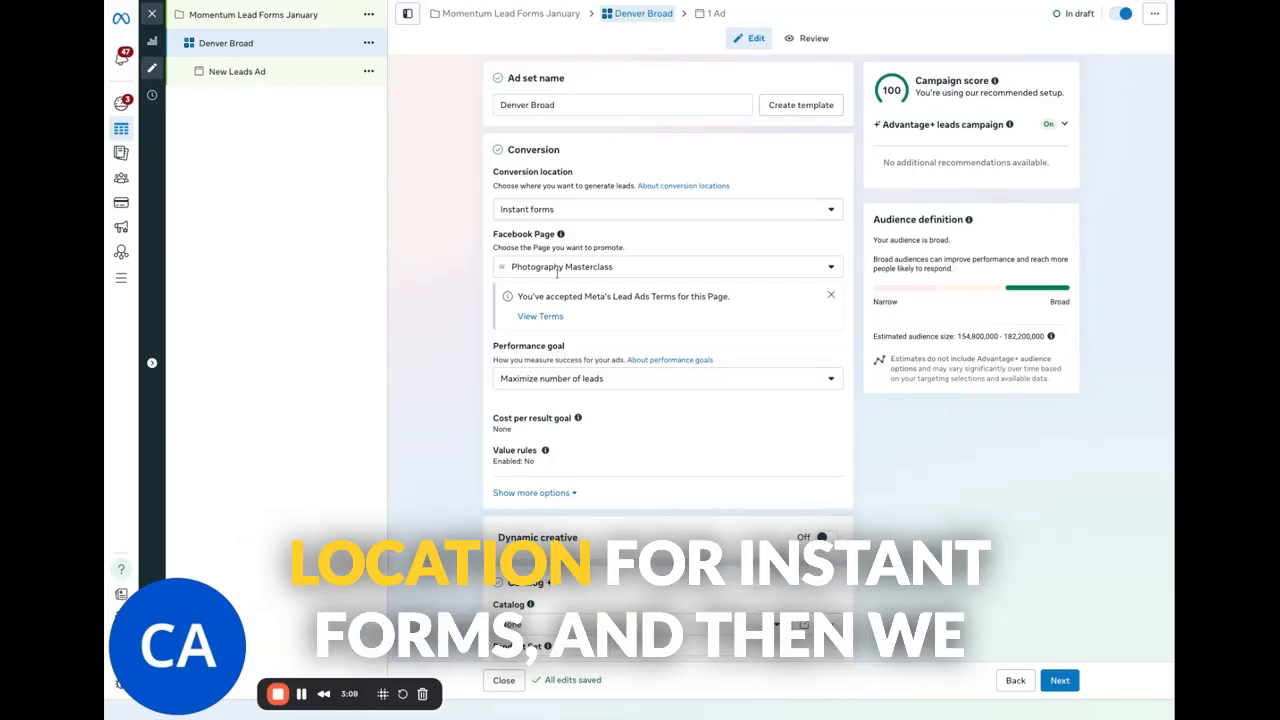
Choose LG Electrical as the ad set's Facebook Page and dismiss the Lead Ads Terms notice.
click(714, 270)
click(578, 320)
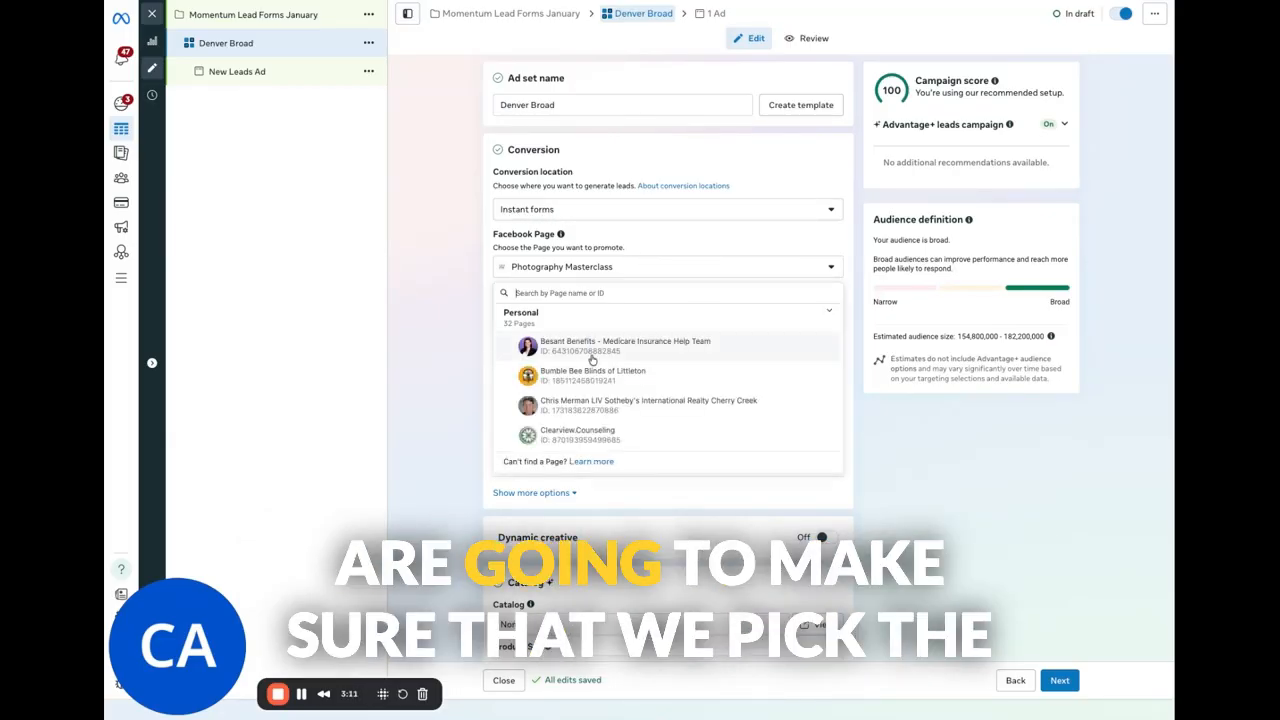
scroll(614, 380, down, 5)
scroll(614, 392, down, 5)
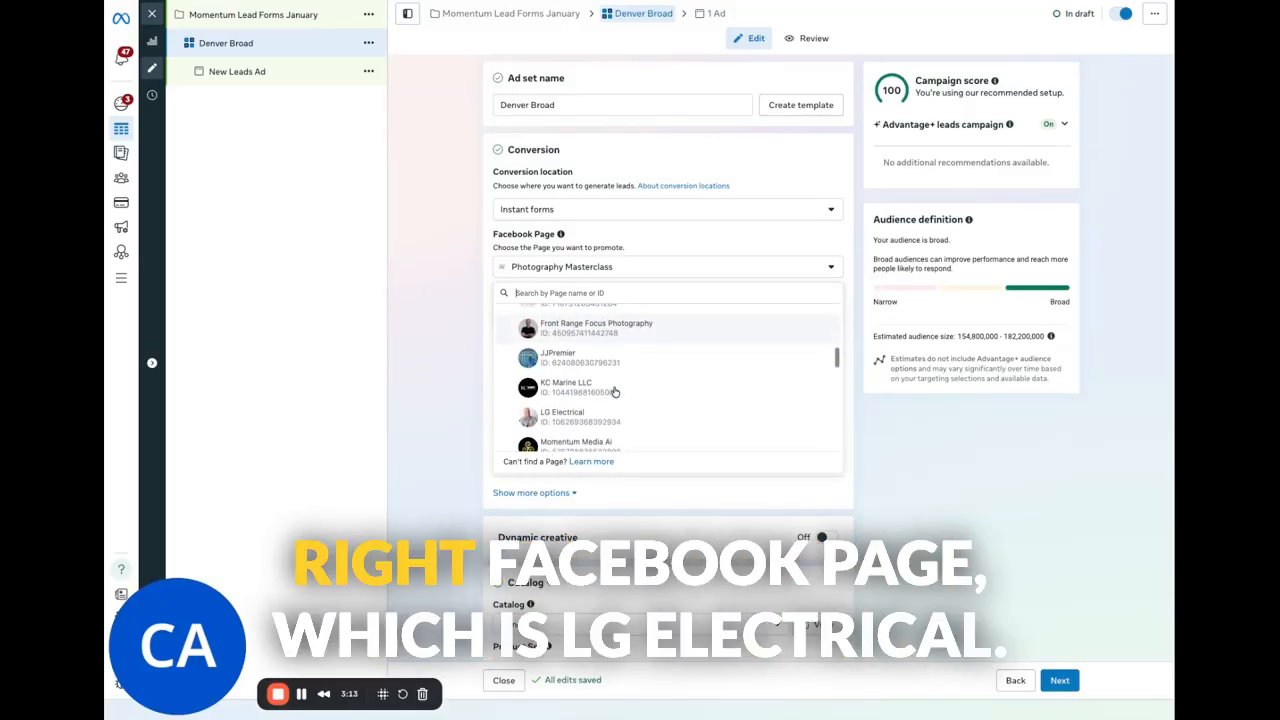
click(620, 376)
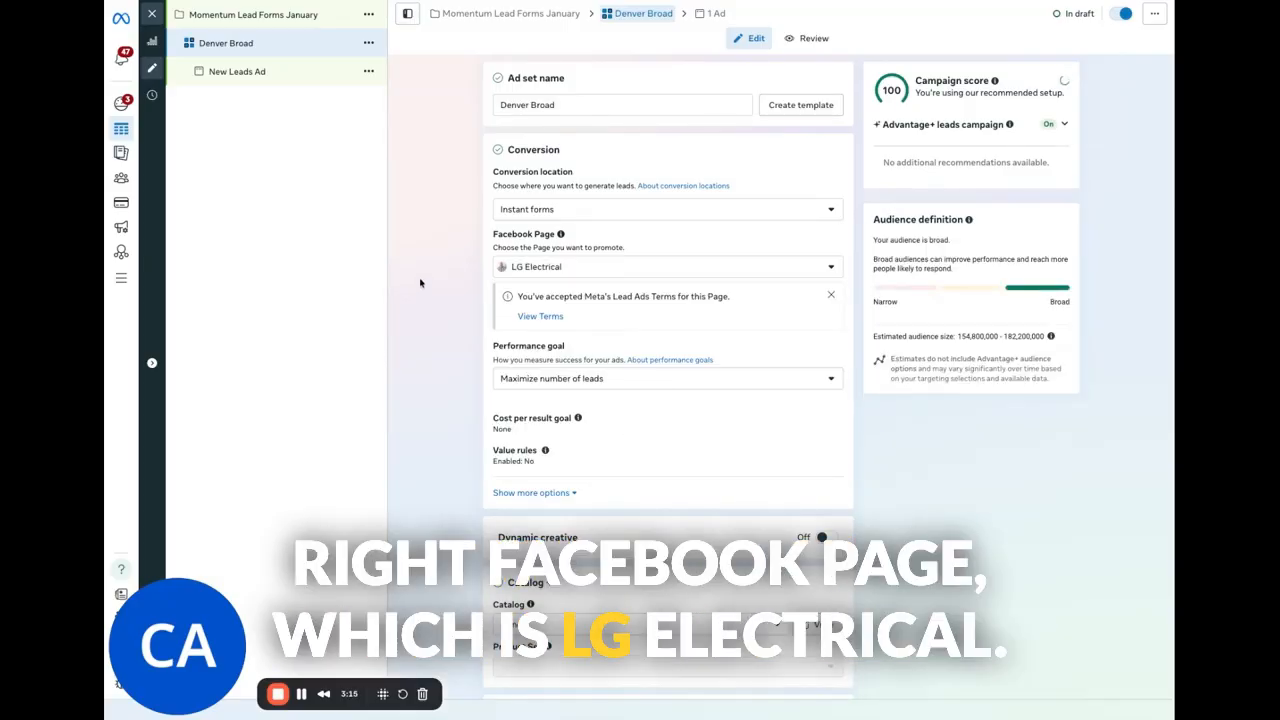
click(831, 296)
Look through the ad set's catalog, schedule and audience settings, and collapse the custom audiences section without adding any.
scroll(643, 370, down, 3)
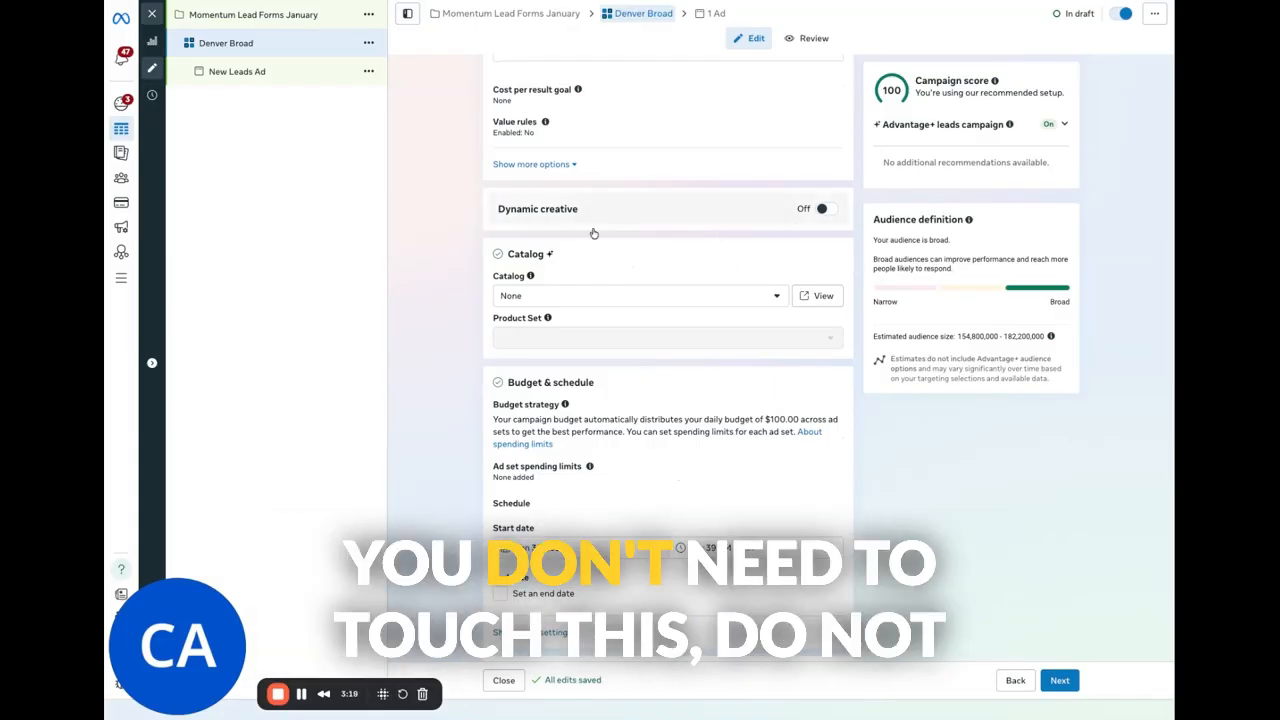
scroll(618, 311, down, 3)
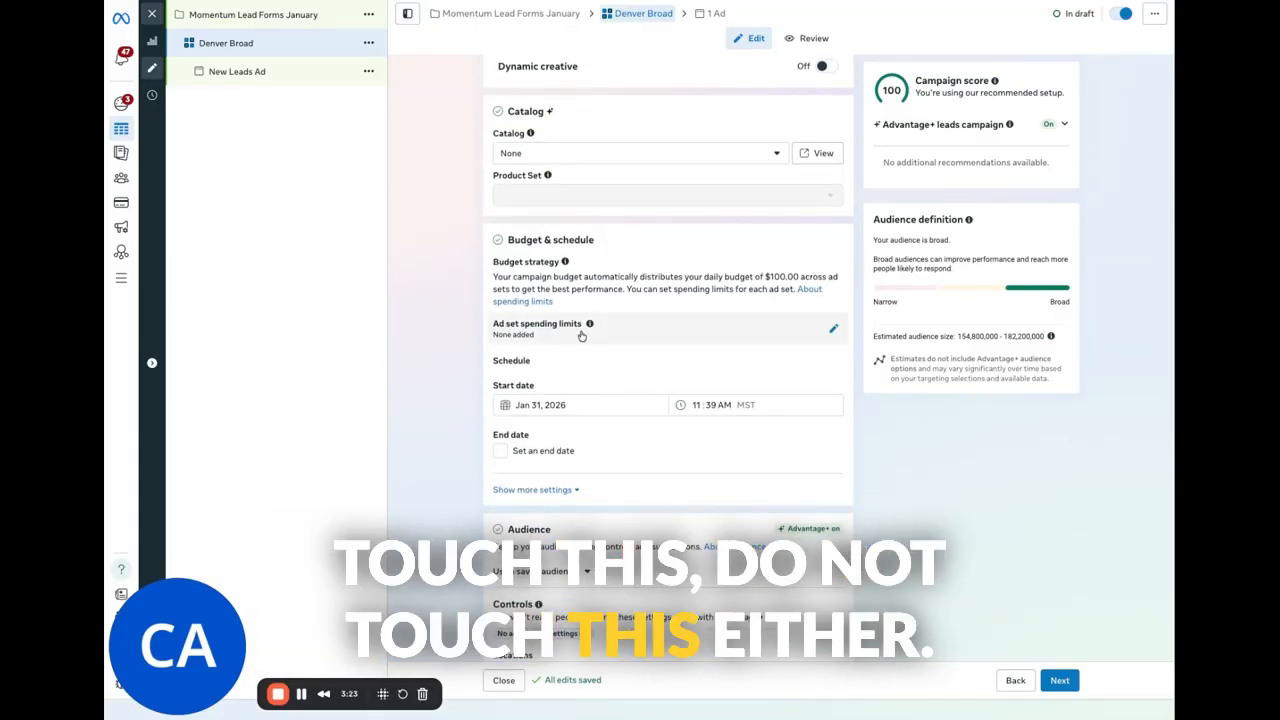
scroll(580, 335, down, 5)
scroll(582, 338, down, 1)
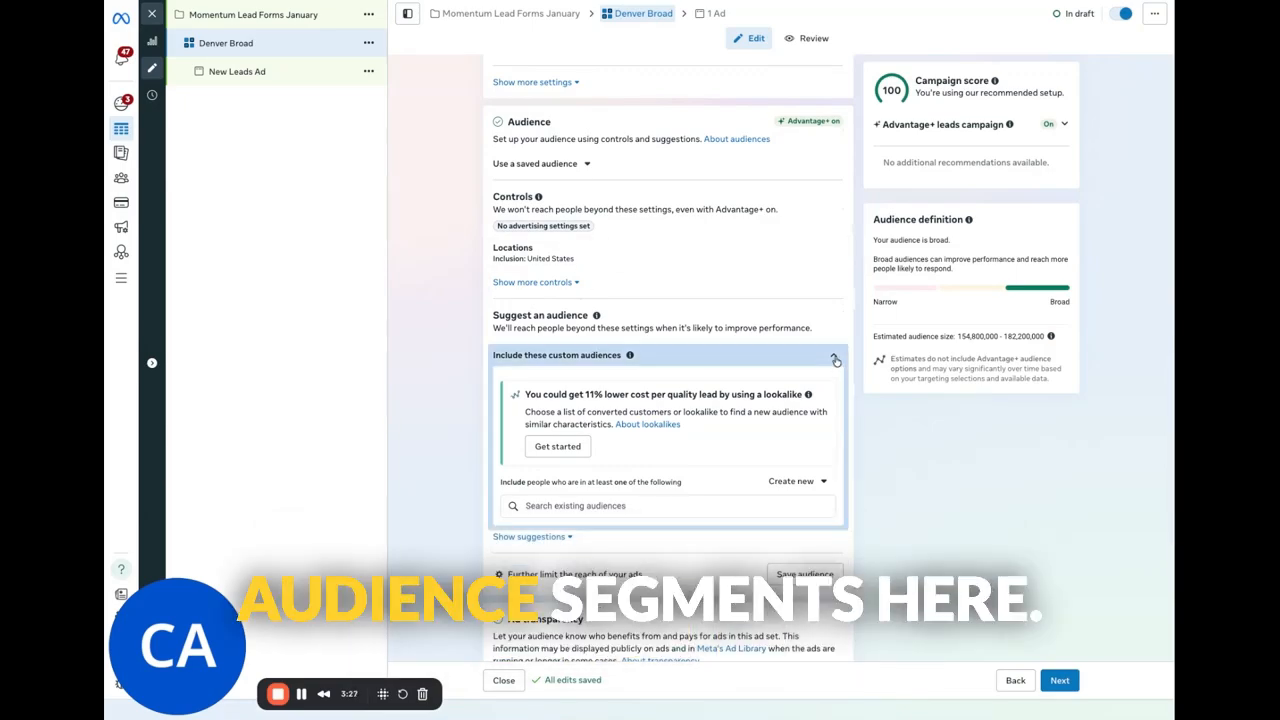
click(833, 356)
scroll(722, 322, down, 1)
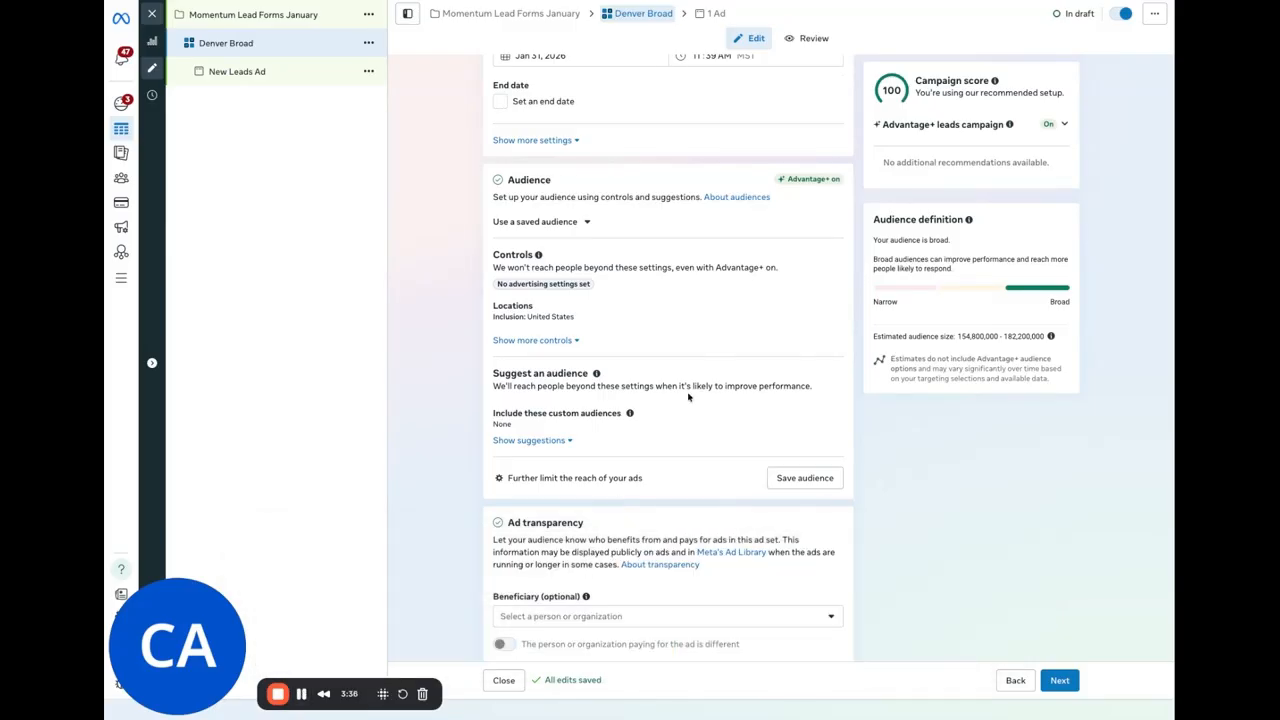
Change the ad set's audience location from the whole country to the city of Denver, Colorado.
click(834, 315)
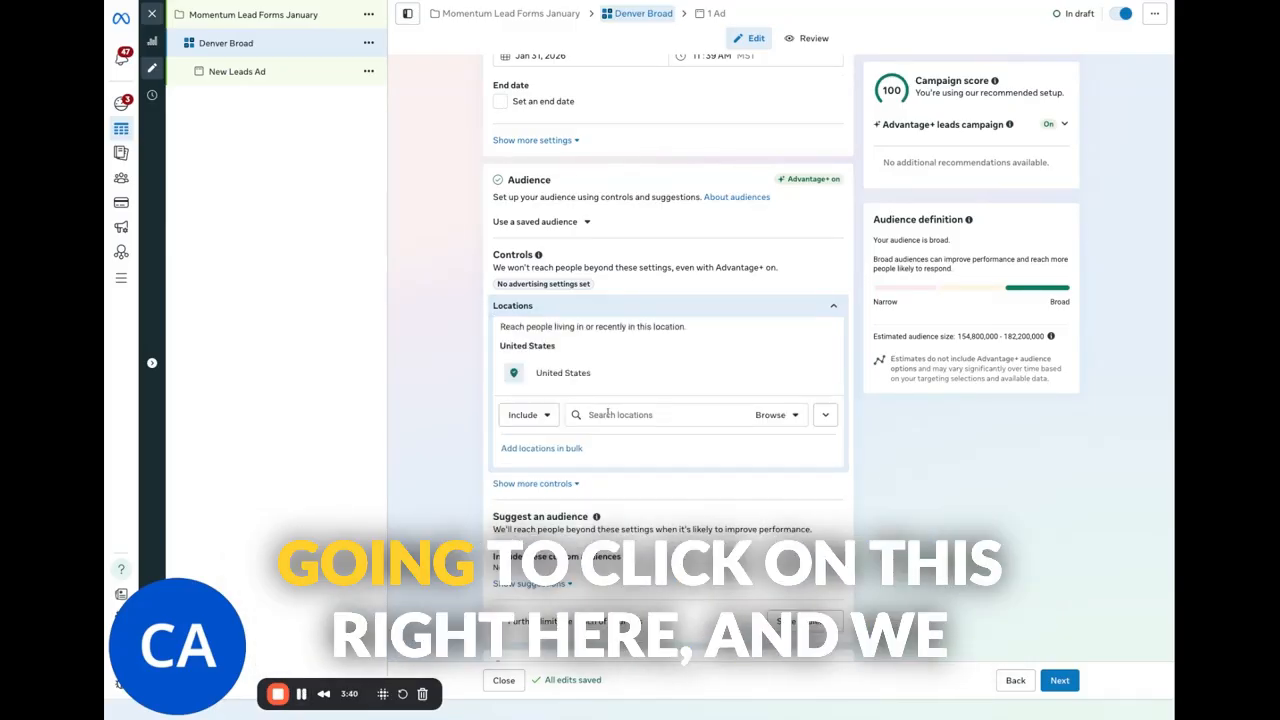
click(834, 308)
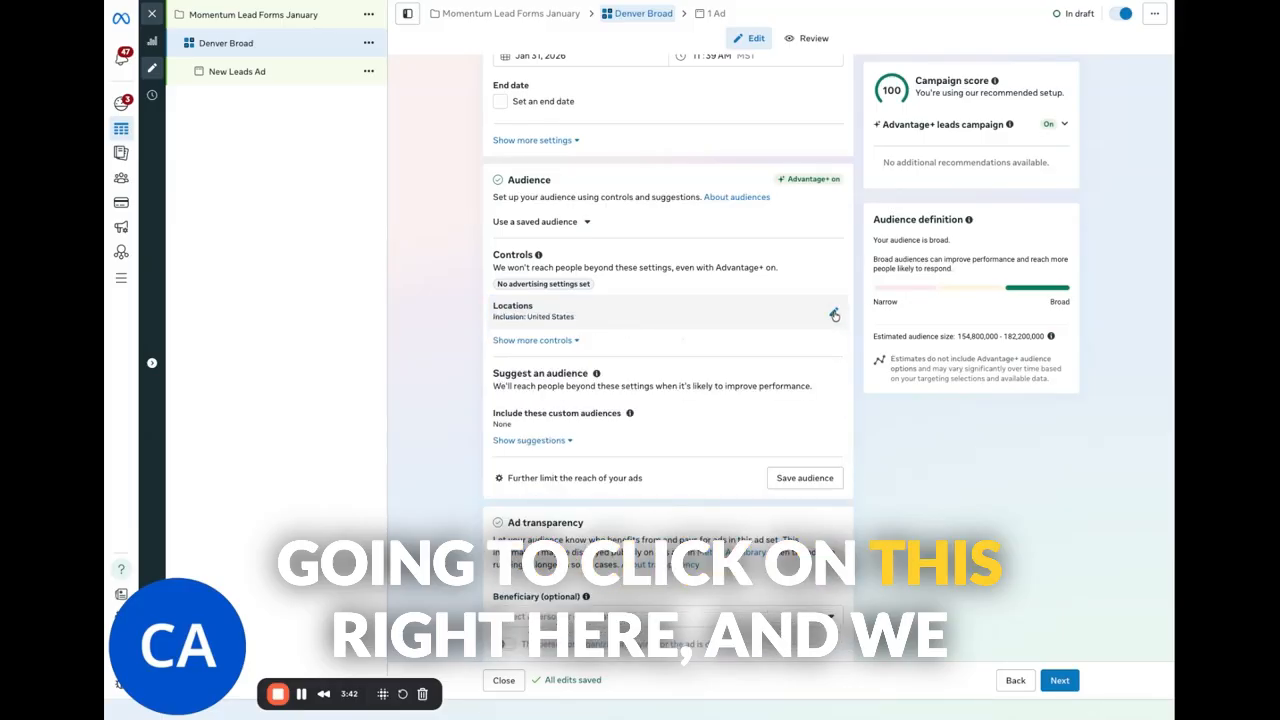
click(834, 315)
click(649, 414)
text(d)
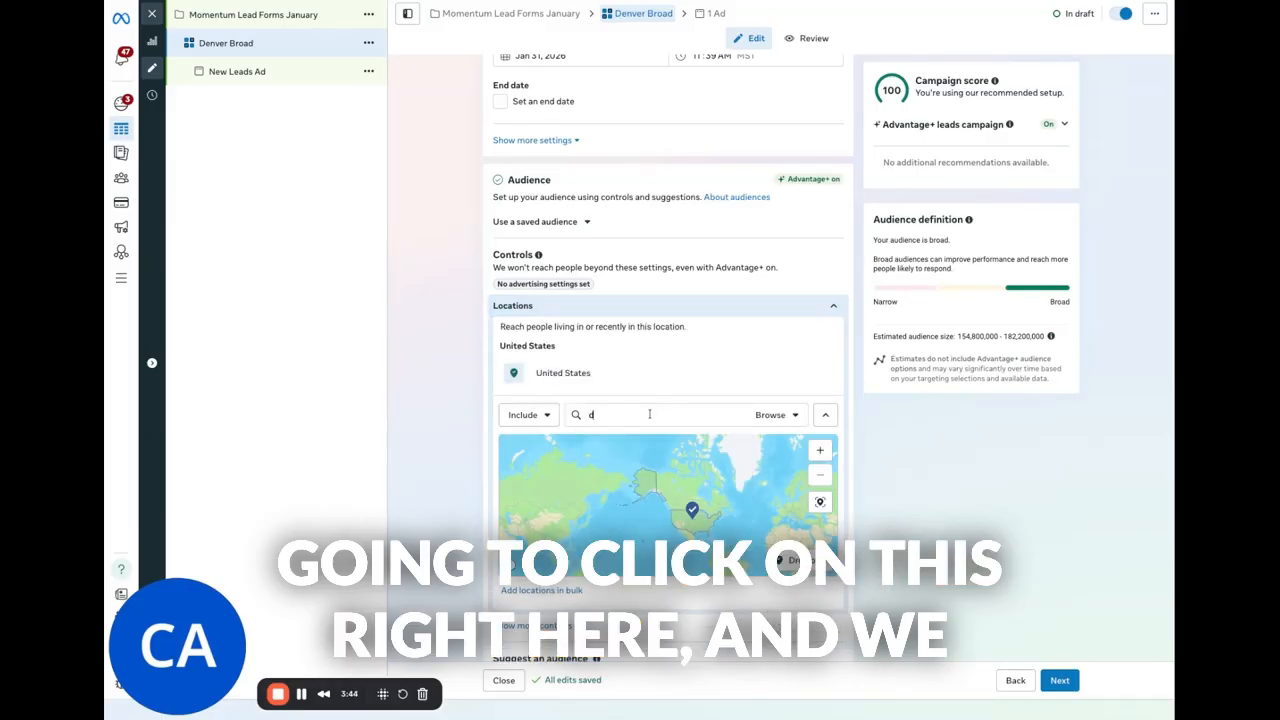
text(enver)
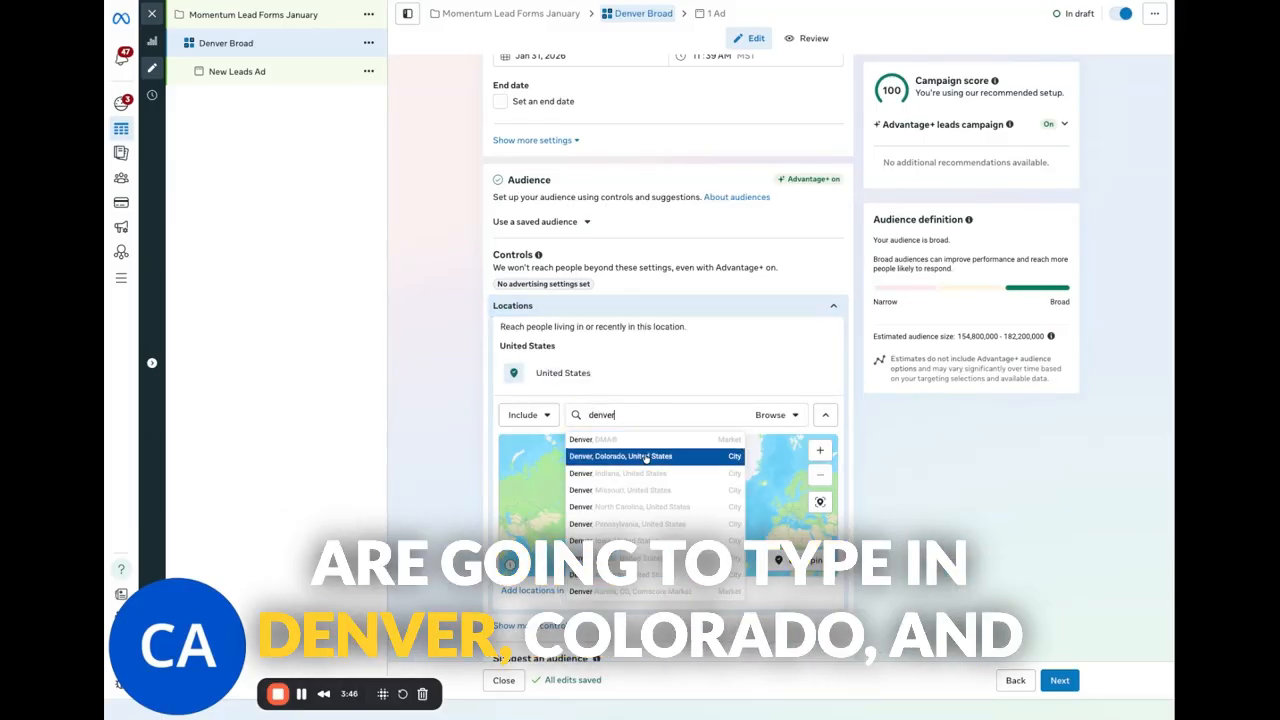
click(646, 457)
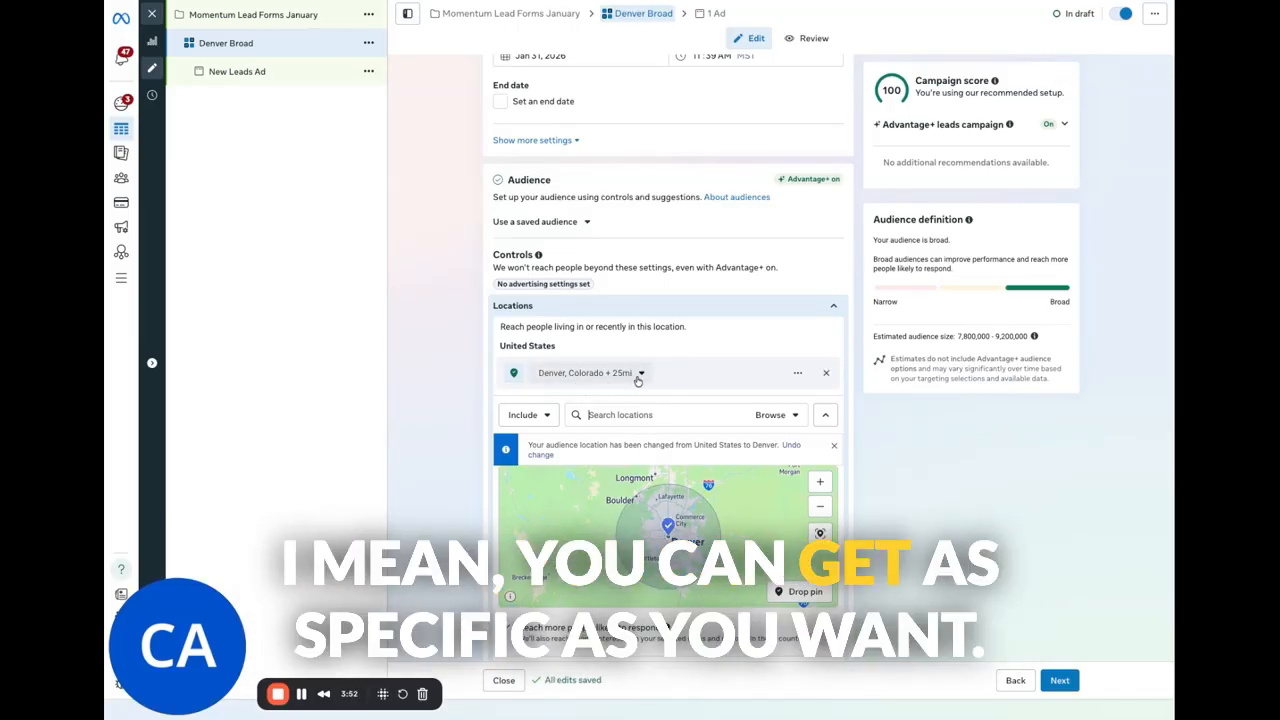
Try a 10-mile radius around Denver, Colorado, and set it back to 25 miles.
drag(572, 453, 554, 454)
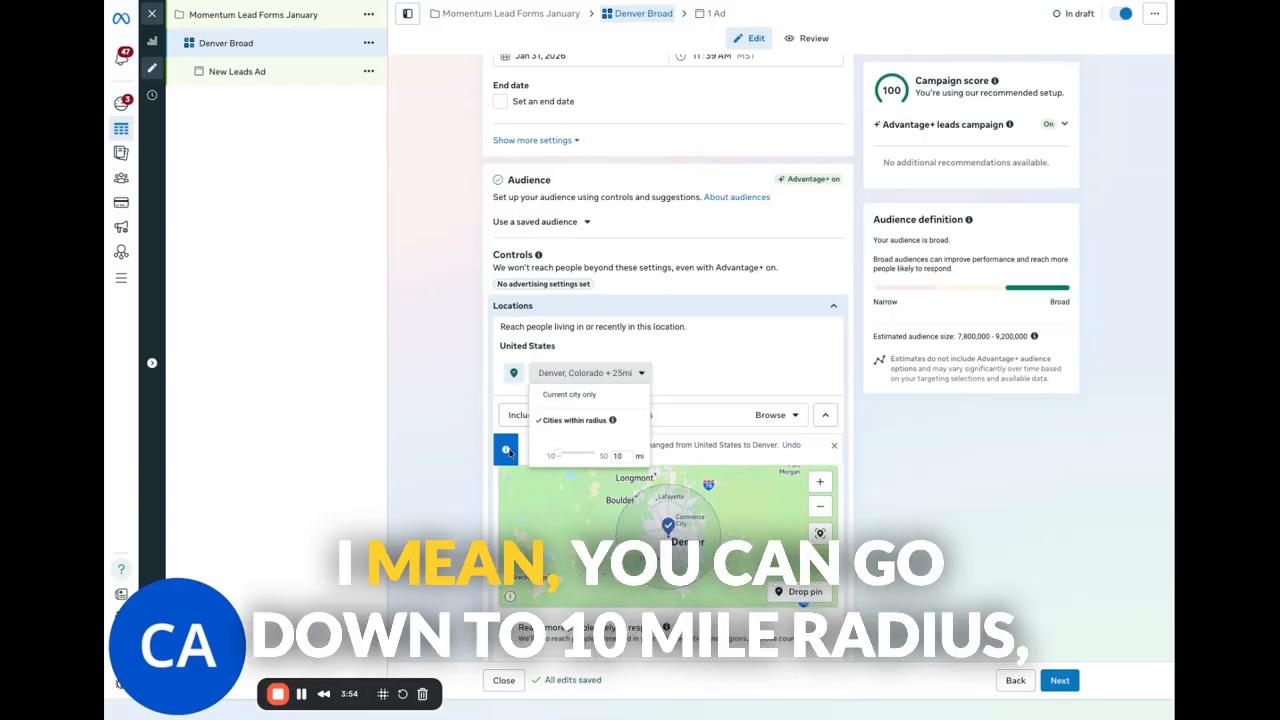
click(690, 441)
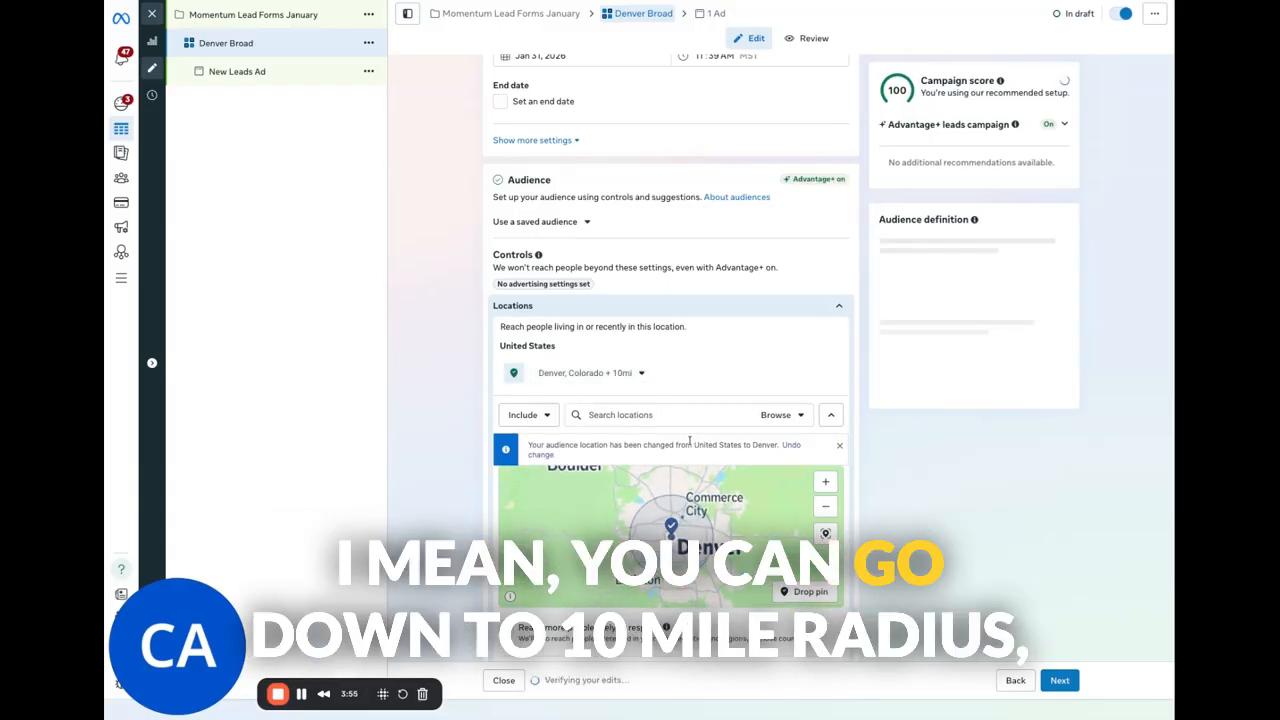
click(640, 372)
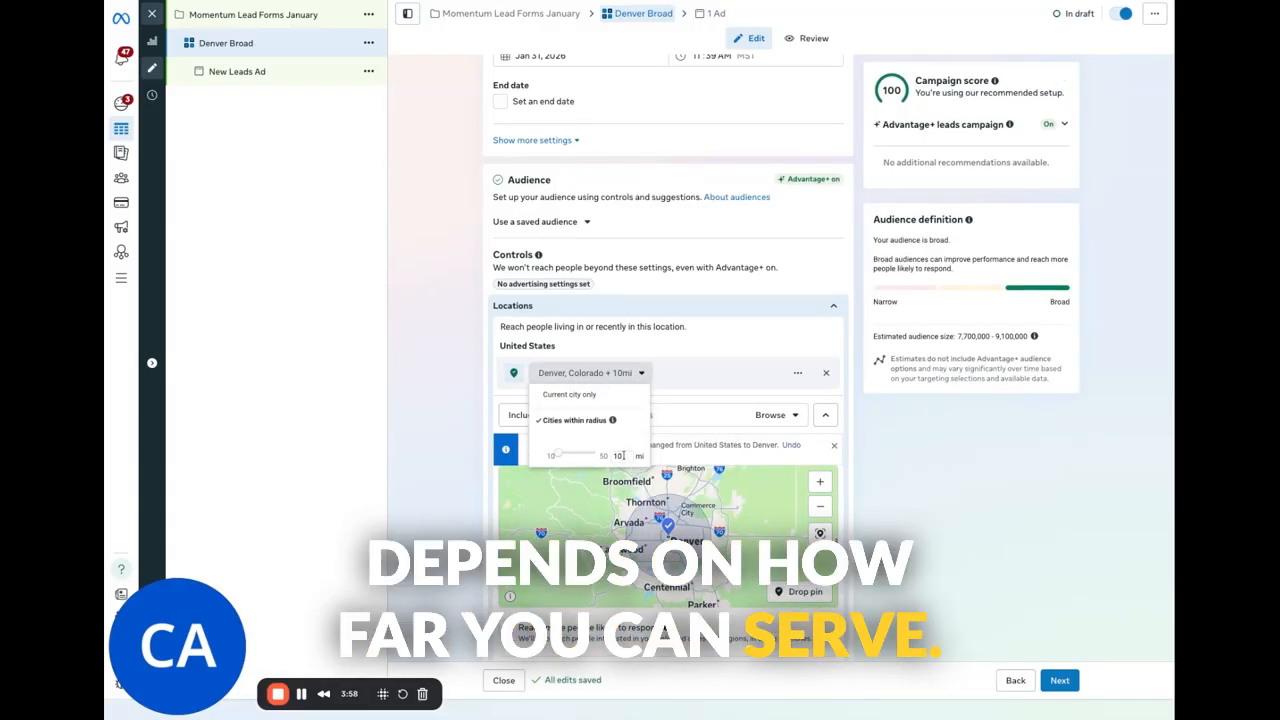
text(25)
click(922, 483)
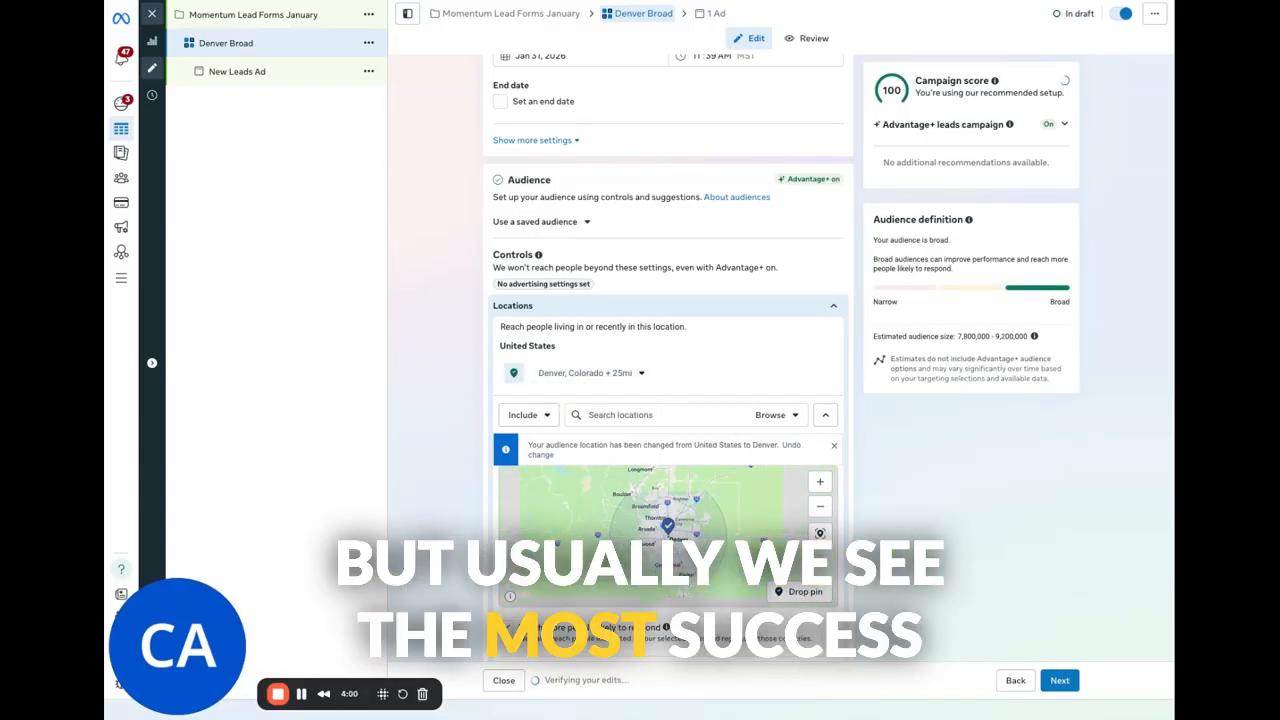
Try replacing the Denver location with a pin dropped near Aurora, east of Denver, with a 1-mile radius.
click(820, 483)
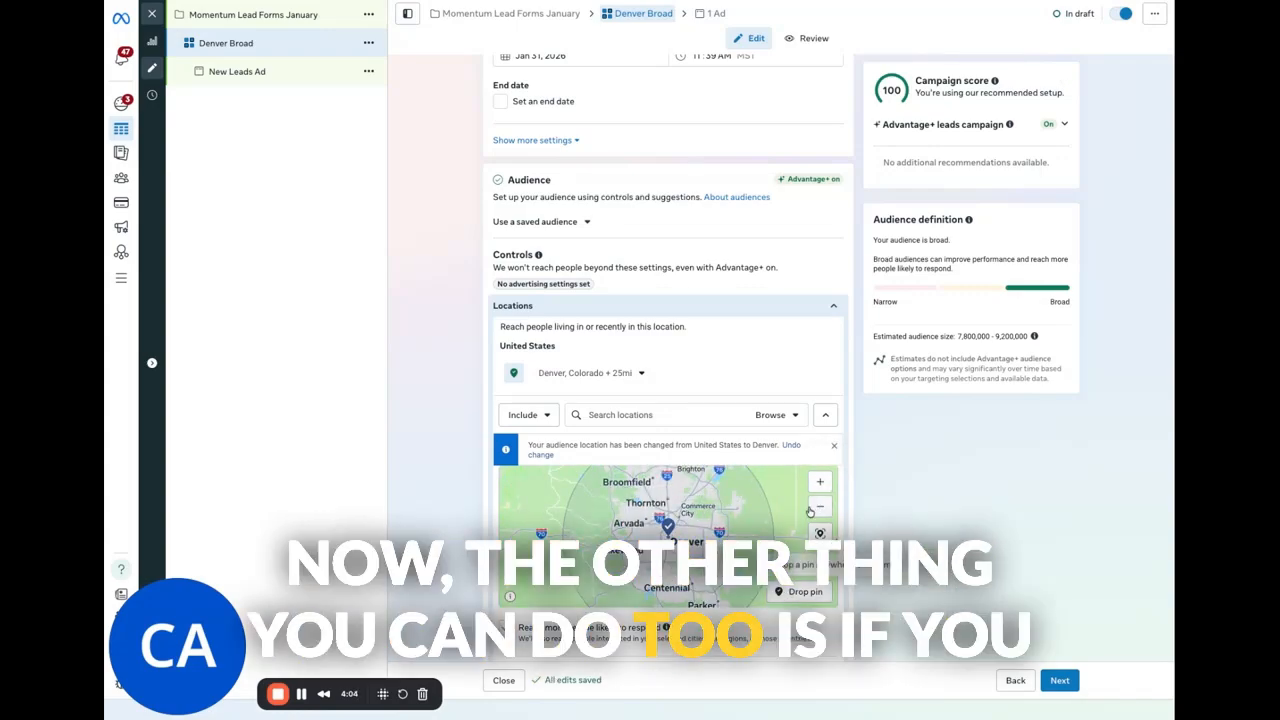
click(819, 485)
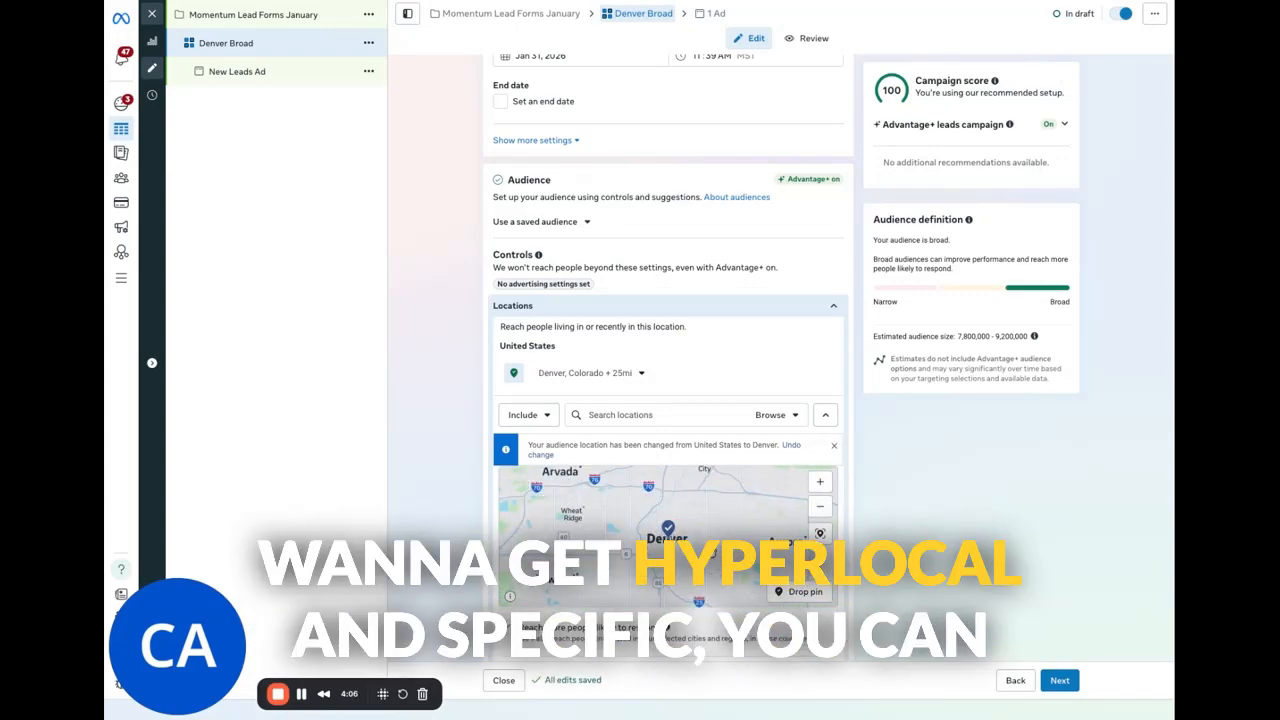
drag(719, 543, 616, 533)
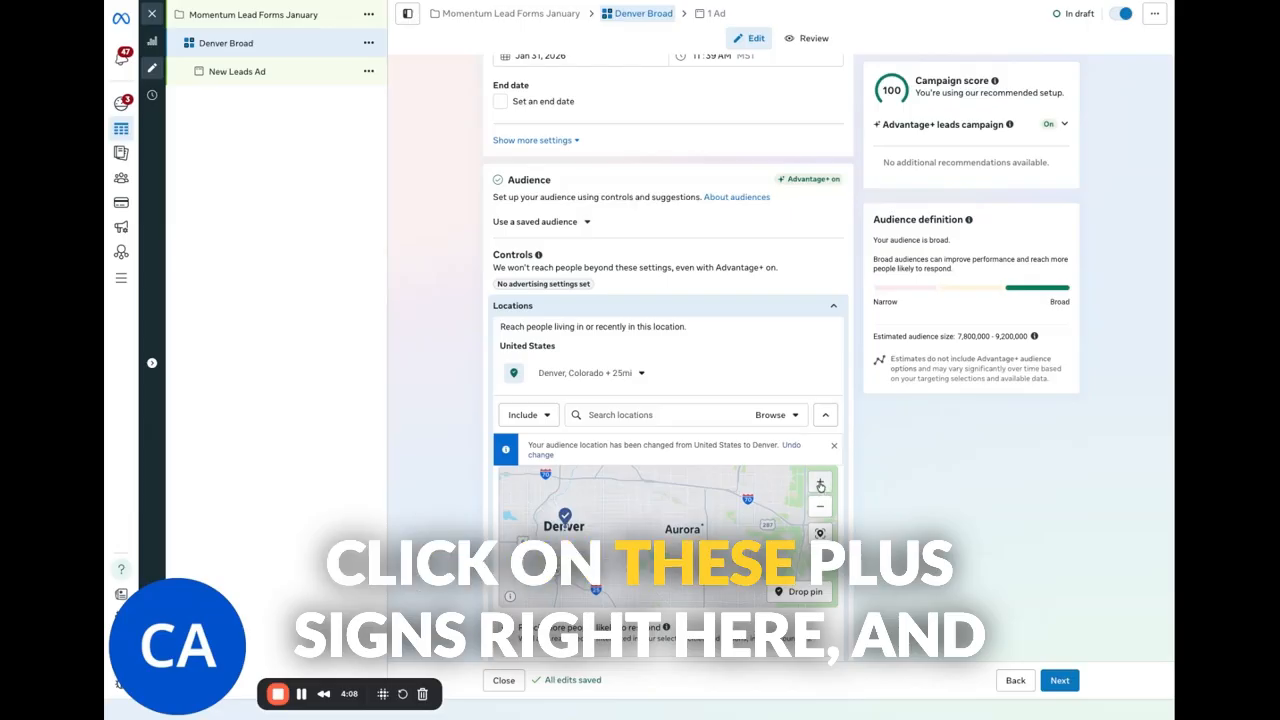
drag(774, 504, 771, 489)
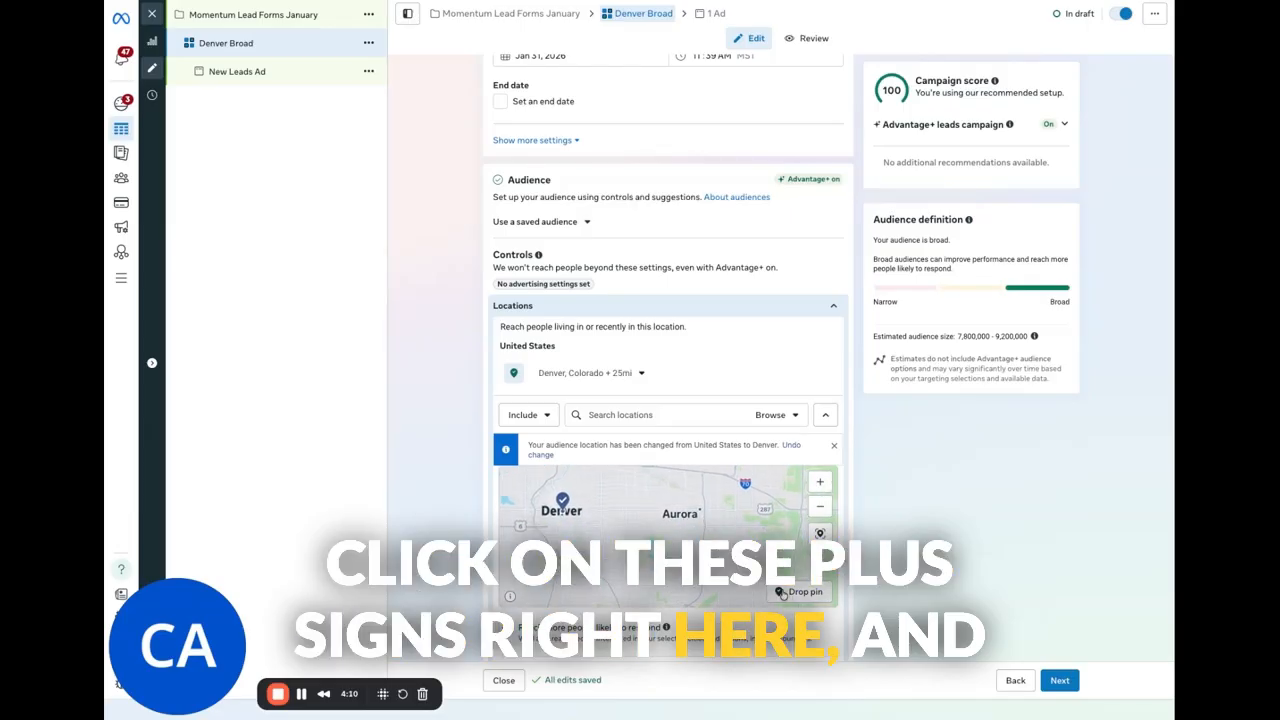
click(780, 592)
click(781, 592)
click(699, 502)
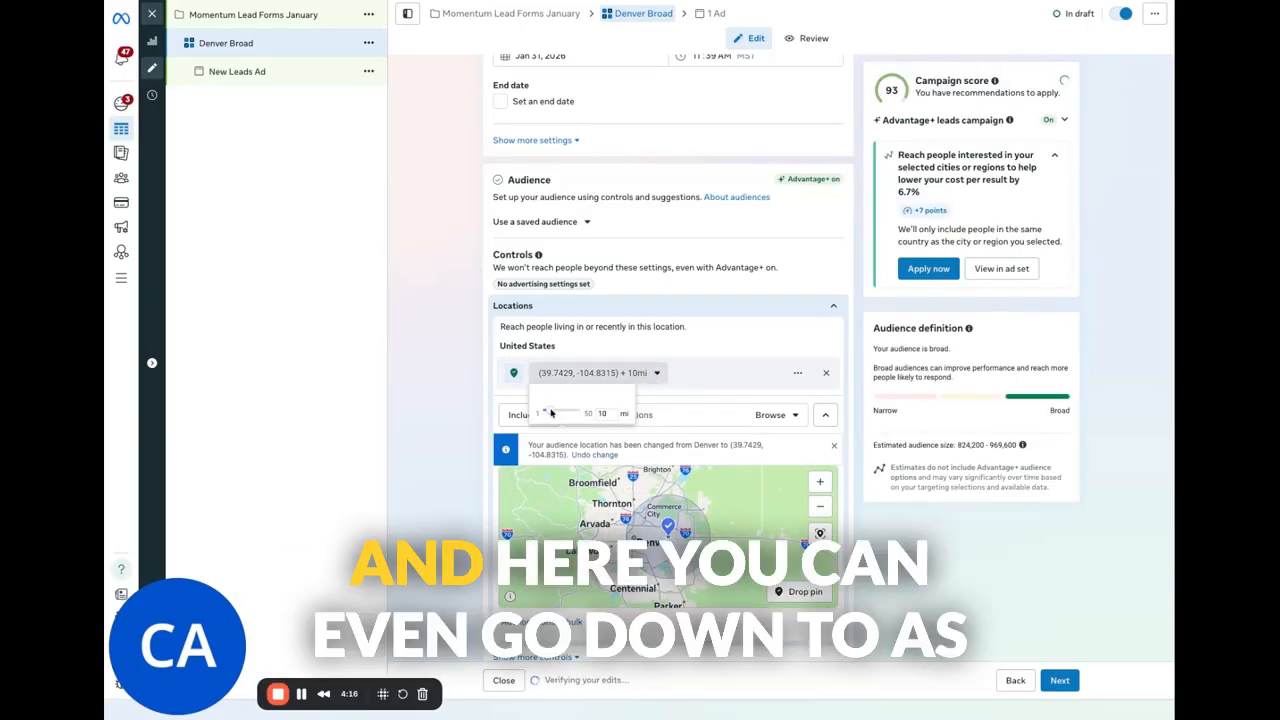
drag(550, 412, 520, 417)
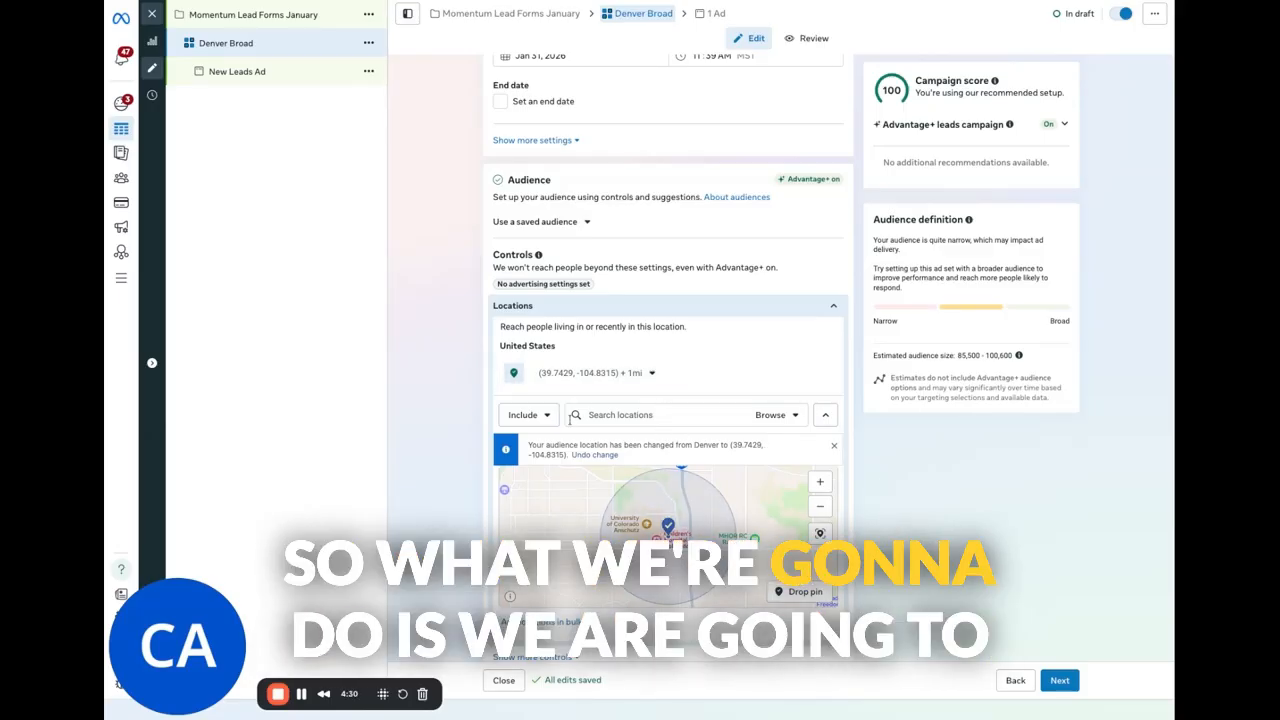
Set the audience location back to Denver, Colorado, and leave the option to reach more people likely to respond turned off.
text(denver)
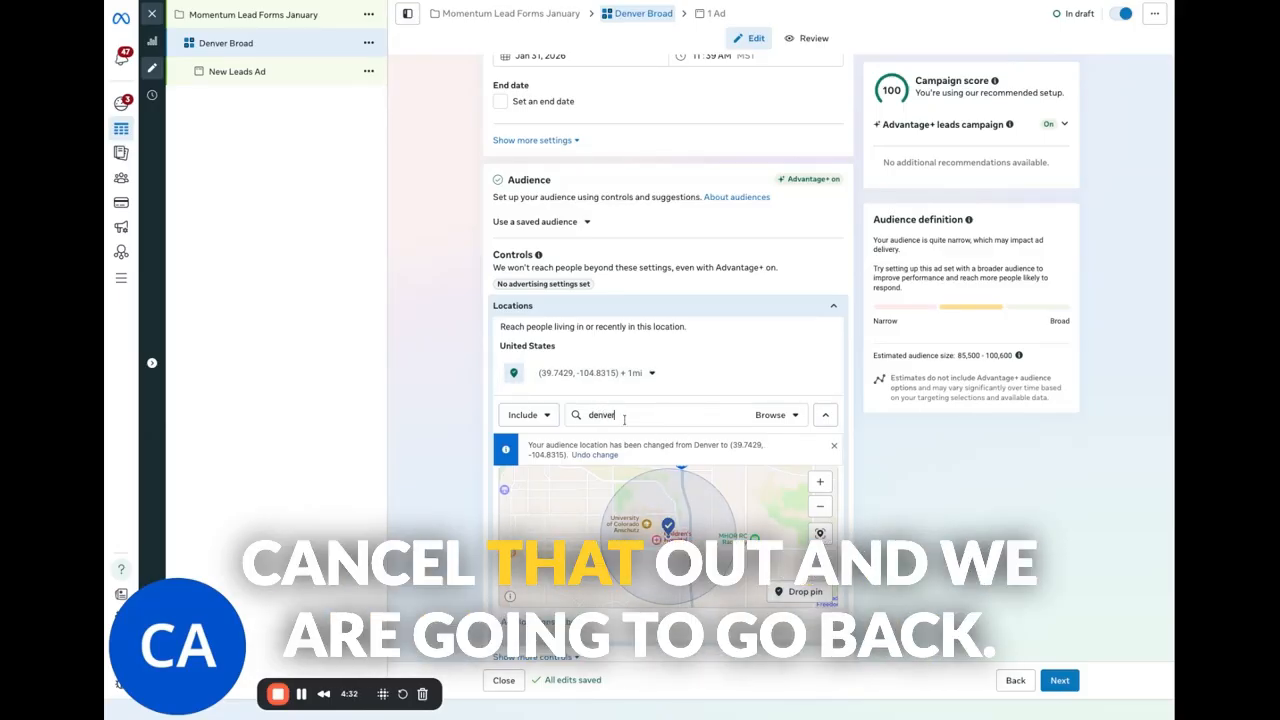
click(625, 456)
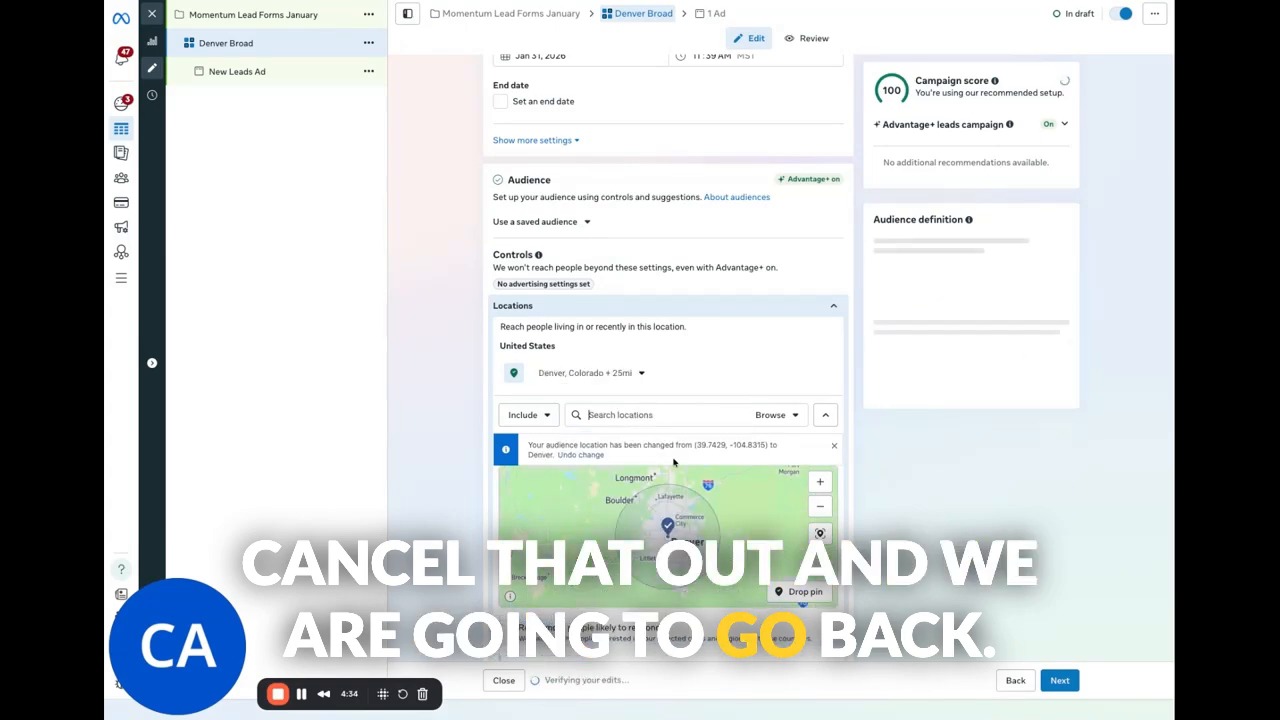
scroll(537, 387, down, 3)
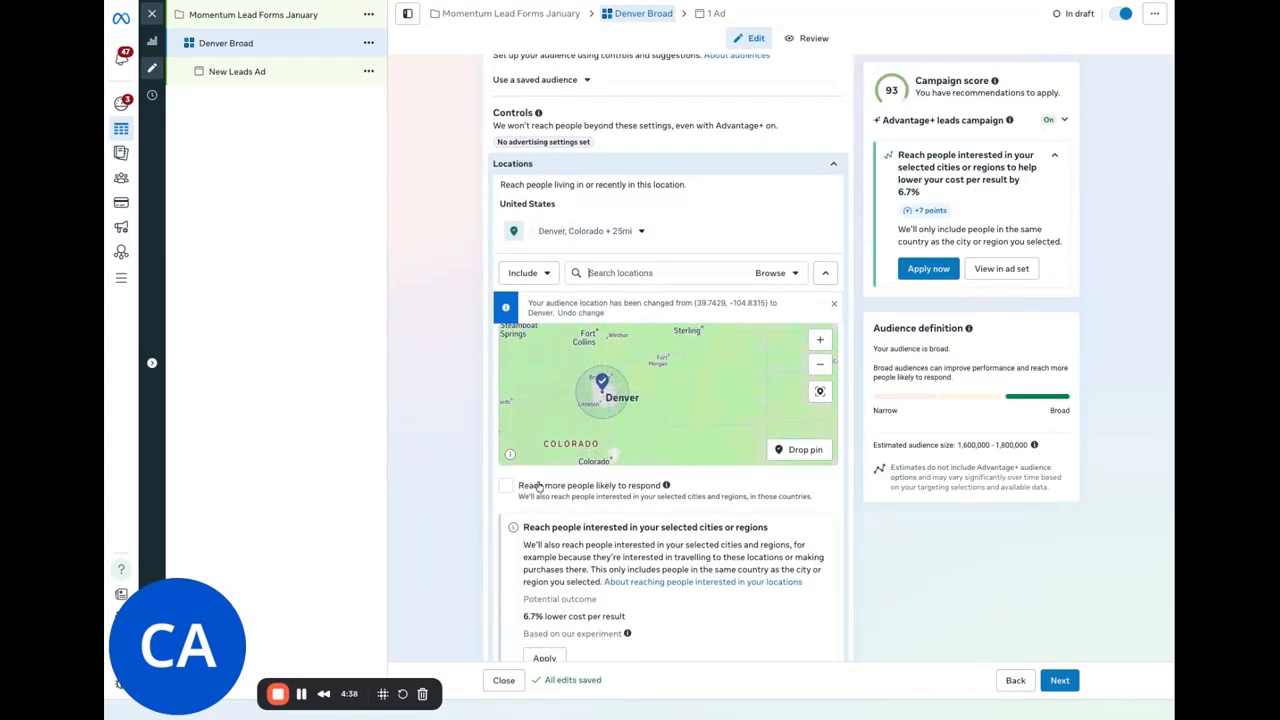
scroll(529, 469, down, 3)
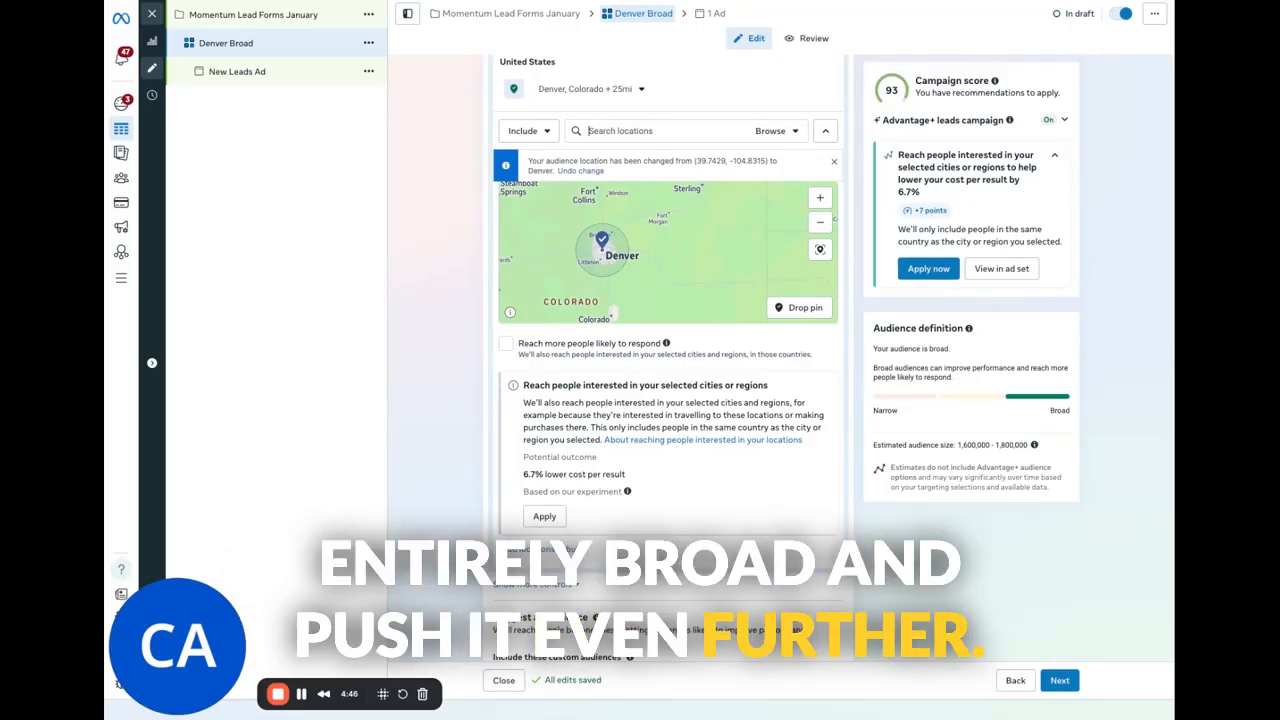
click(505, 344)
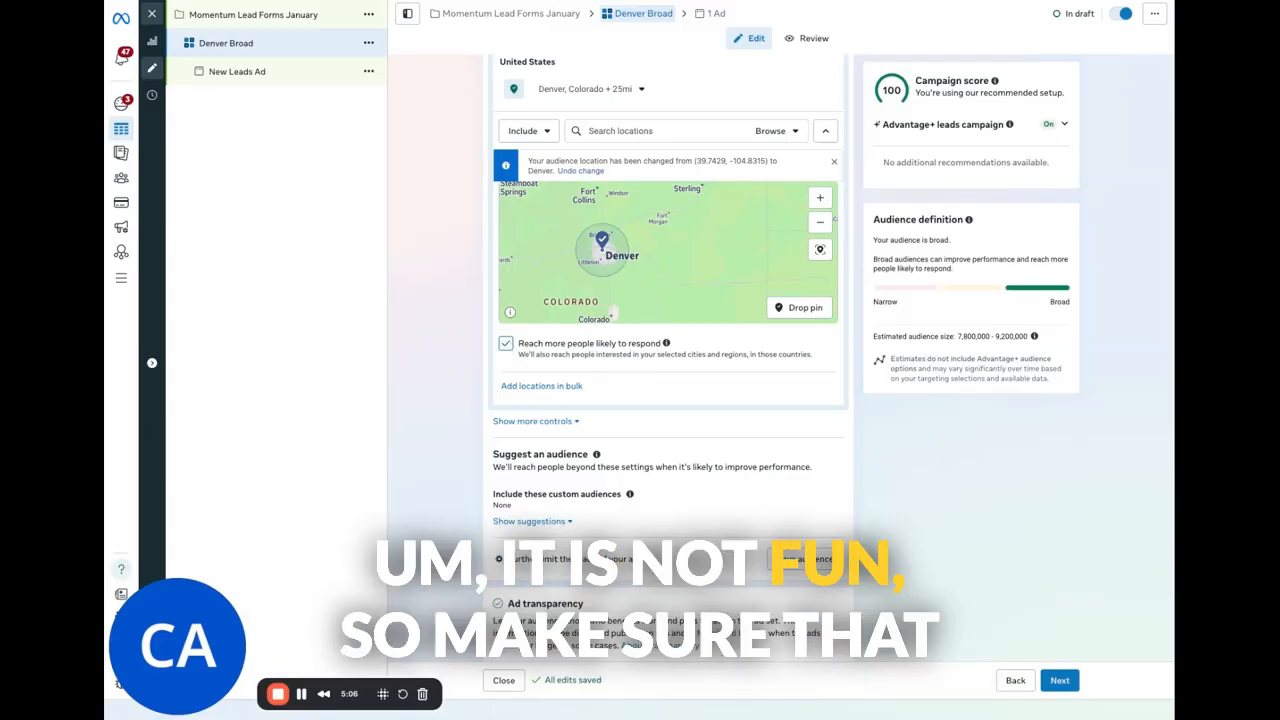
click(506, 343)
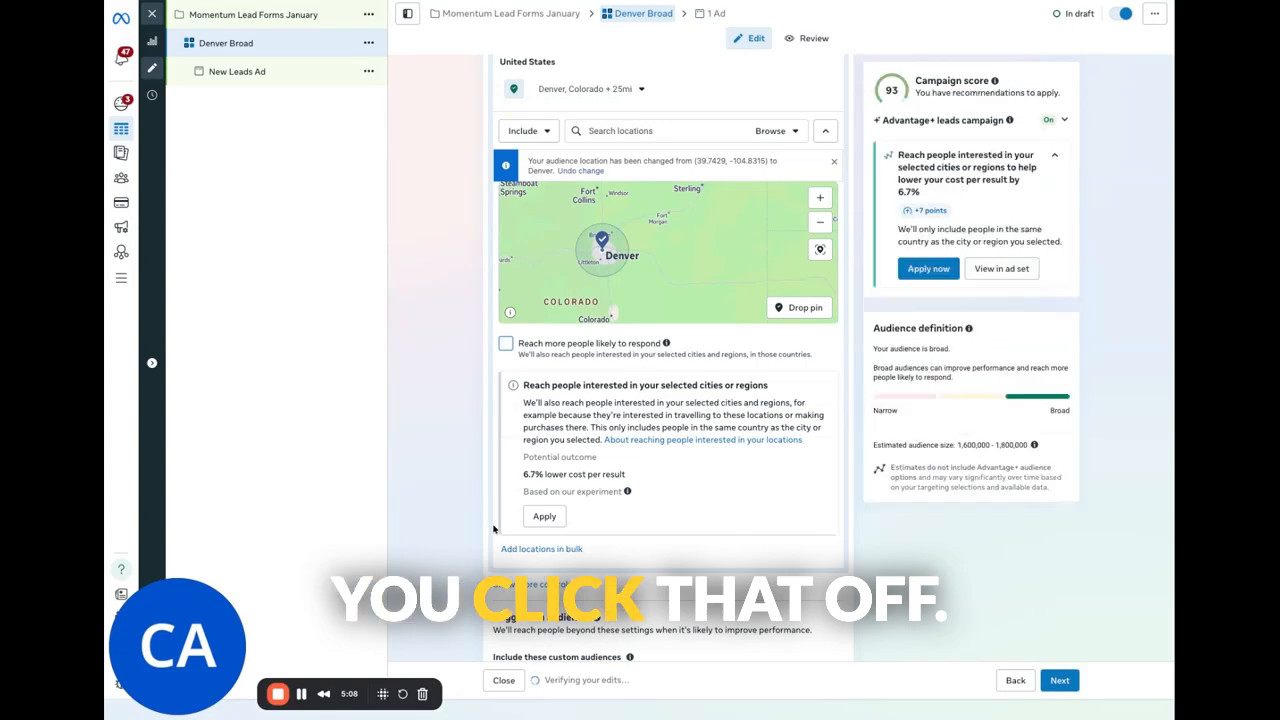
Switch the audience setup so that the reach of the ads can be further limited.
scroll(483, 469, down, 5)
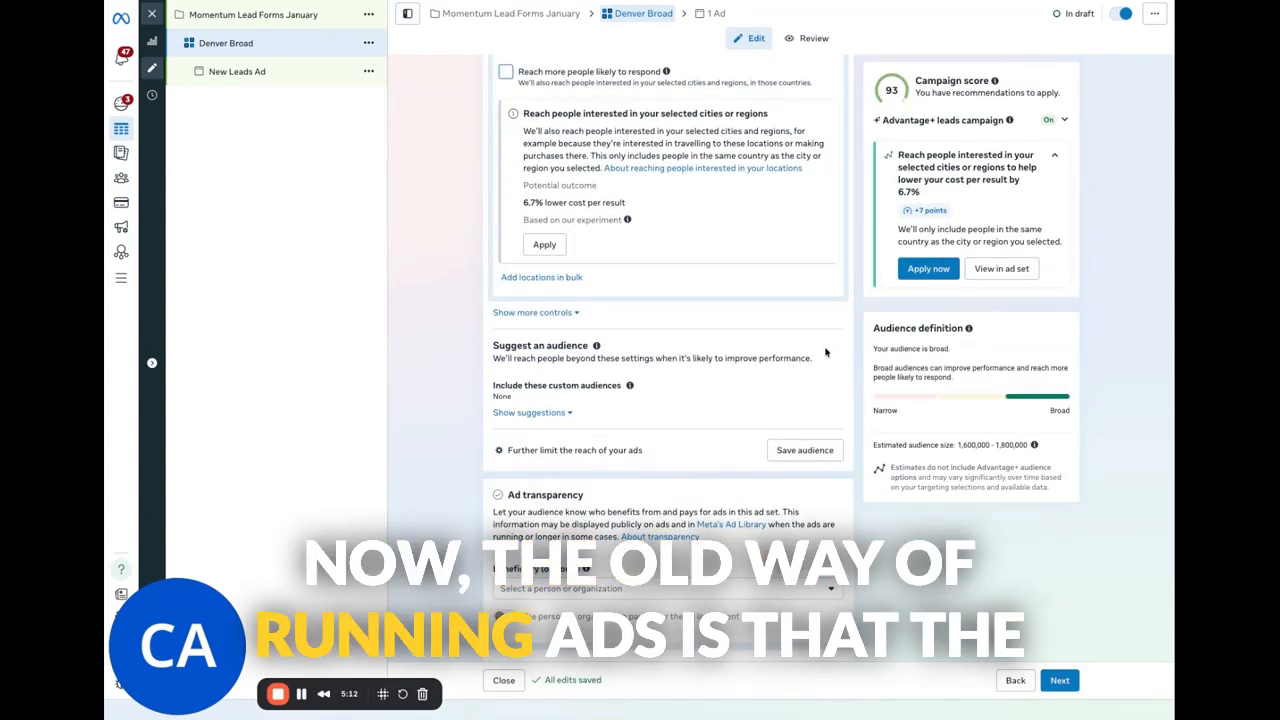
scroll(665, 428, down, 1)
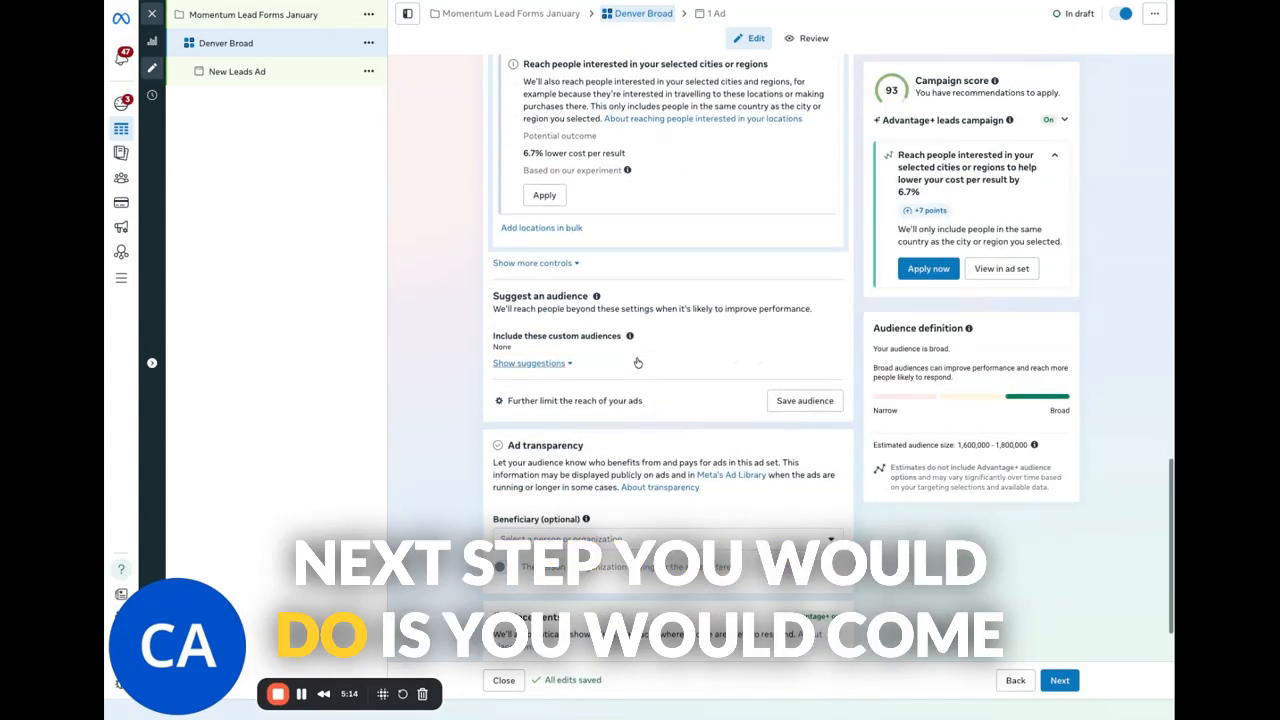
click(605, 402)
click(510, 347)
click(785, 389)
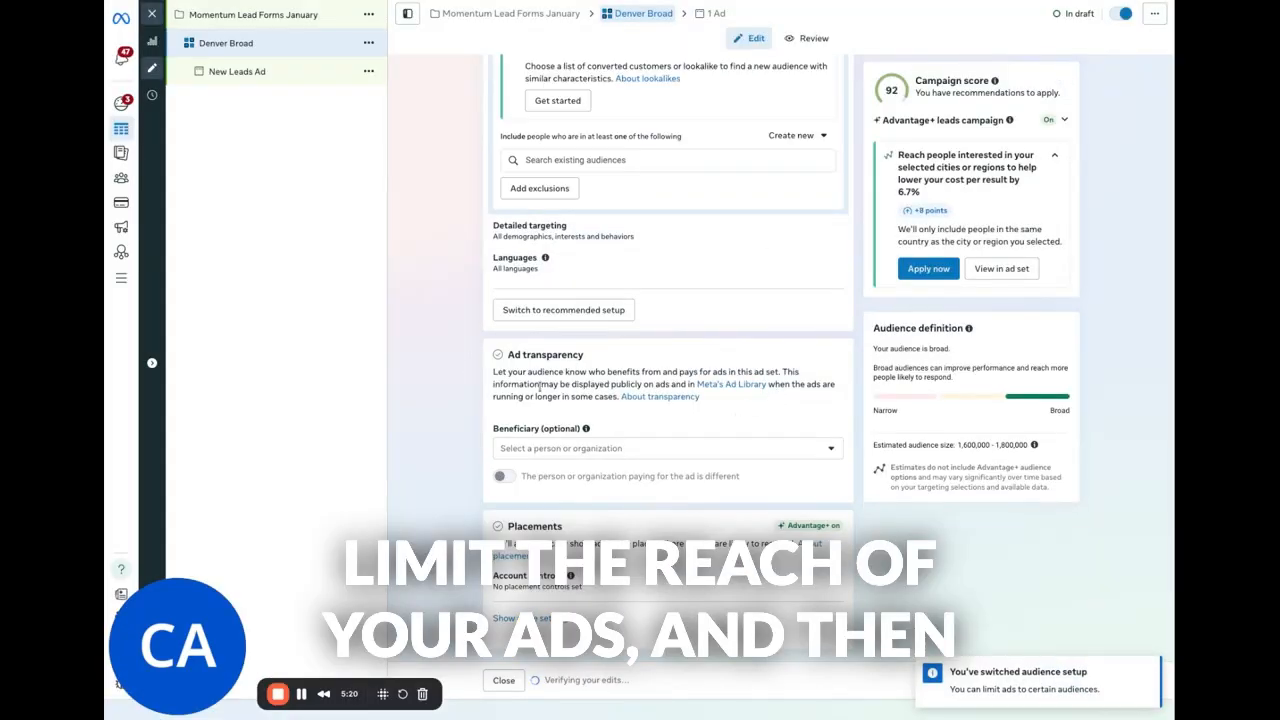
Search the existing custom audiences for hgtv and clear the search without including any audience.
scroll(565, 355, up, 5)
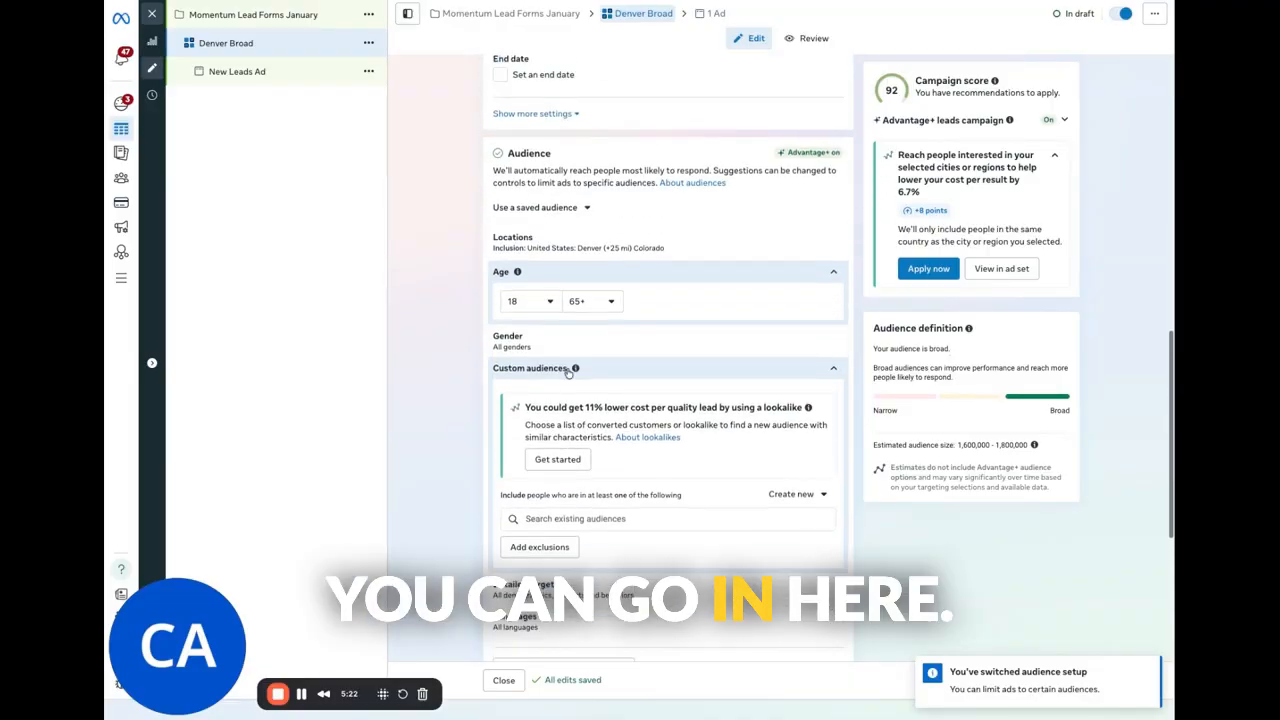
scroll(566, 352, down, 1)
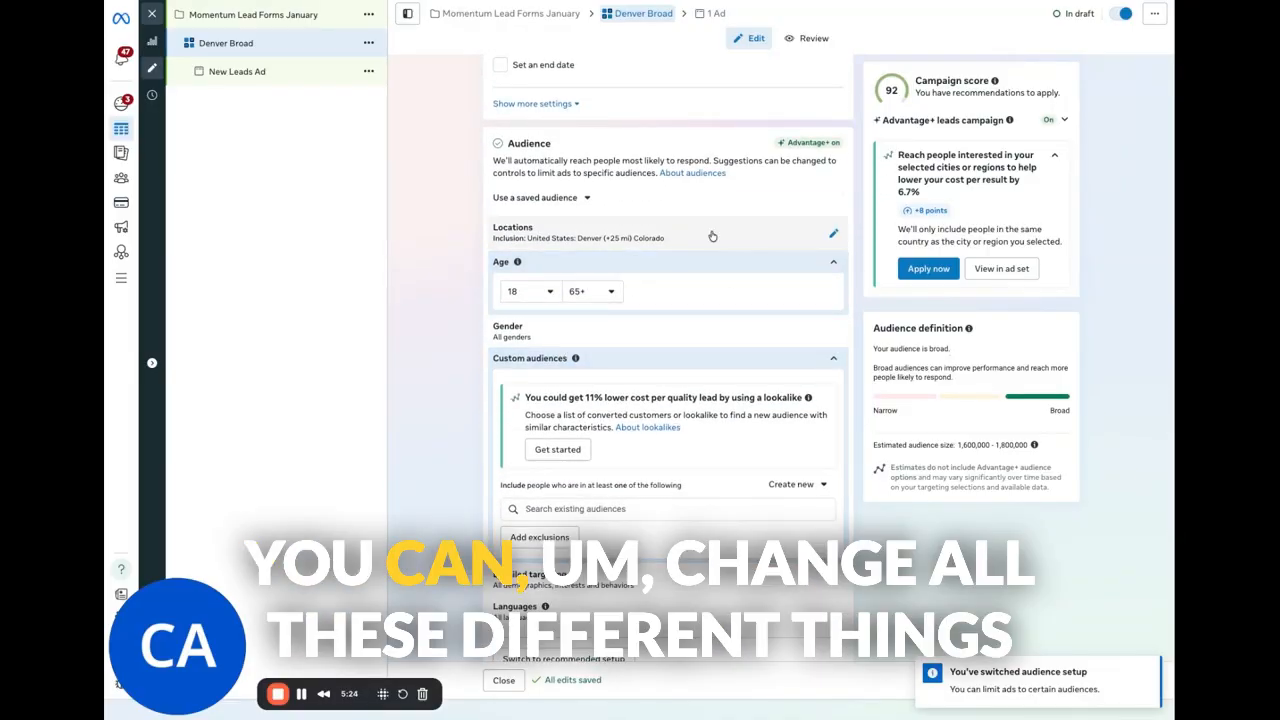
scroll(585, 345, down, 1)
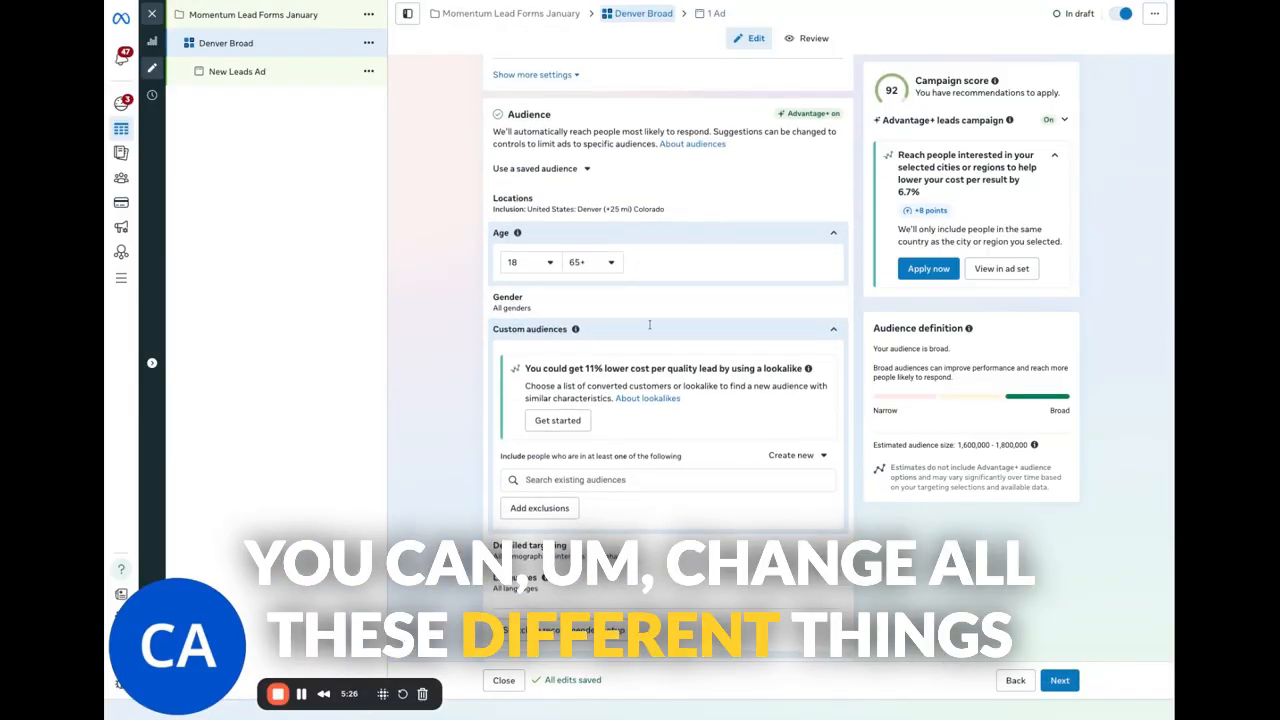
scroll(575, 413, down, 1)
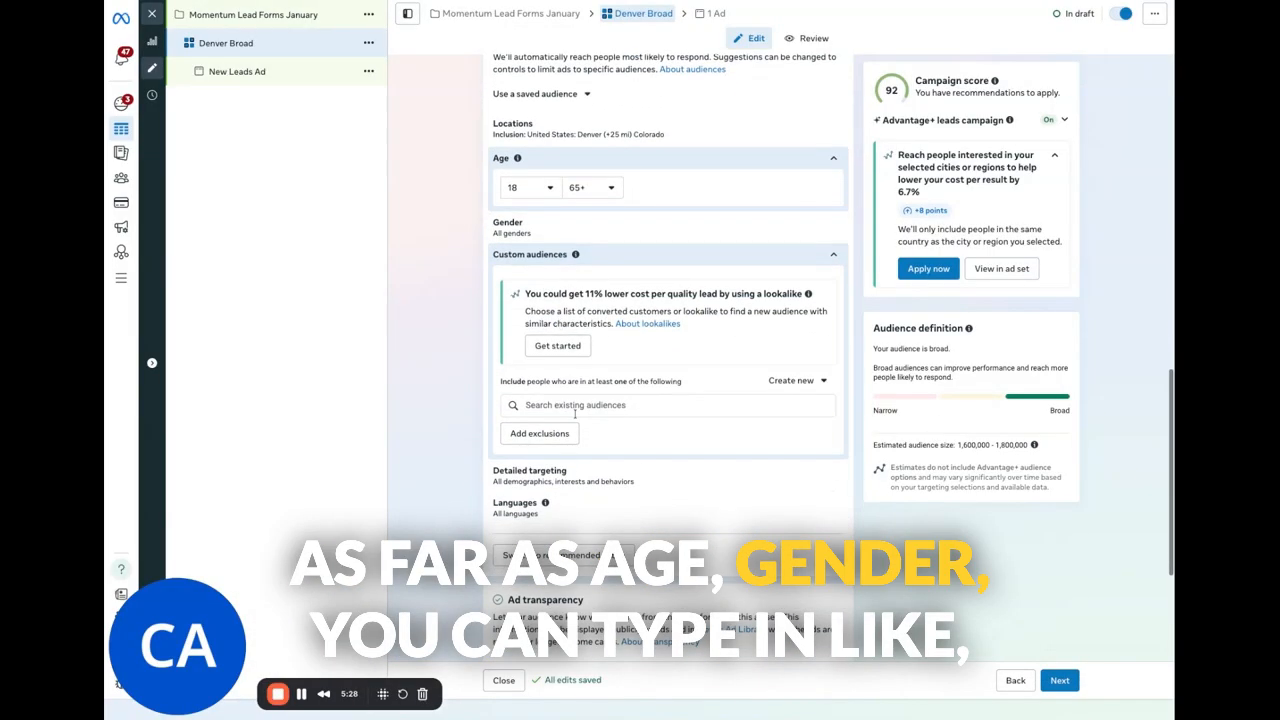
click(573, 405)
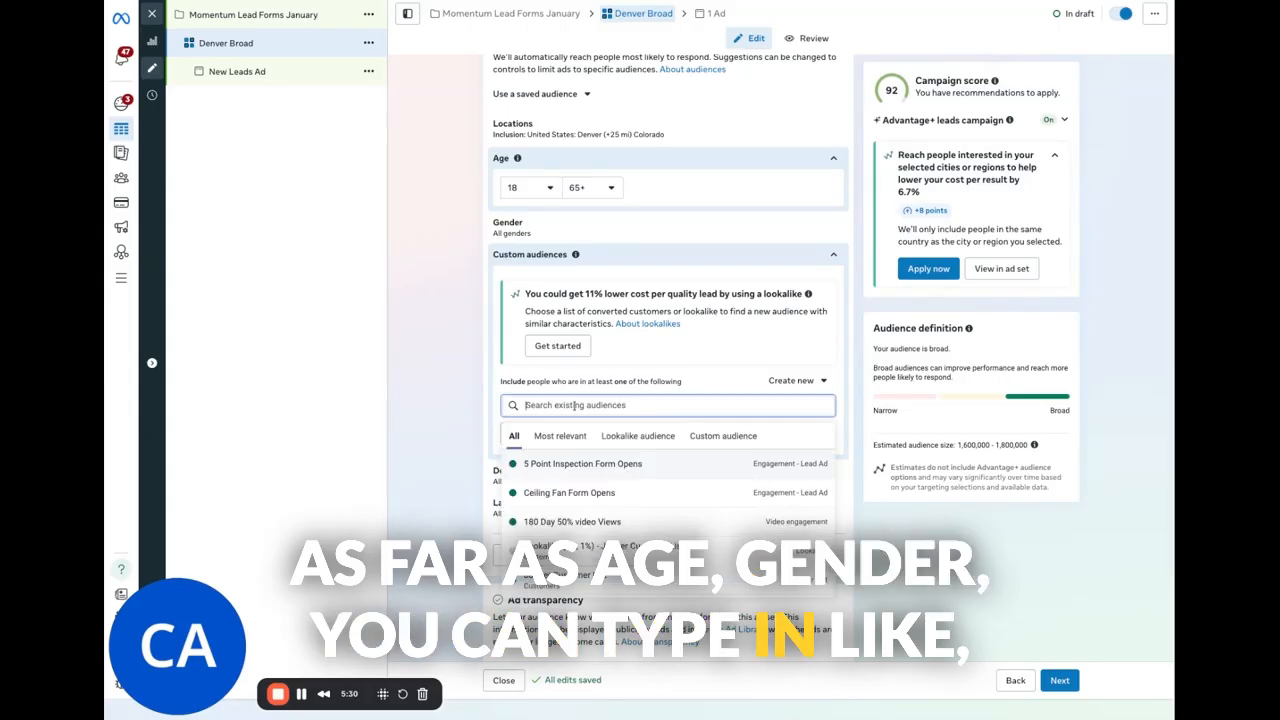
text(hgtv)
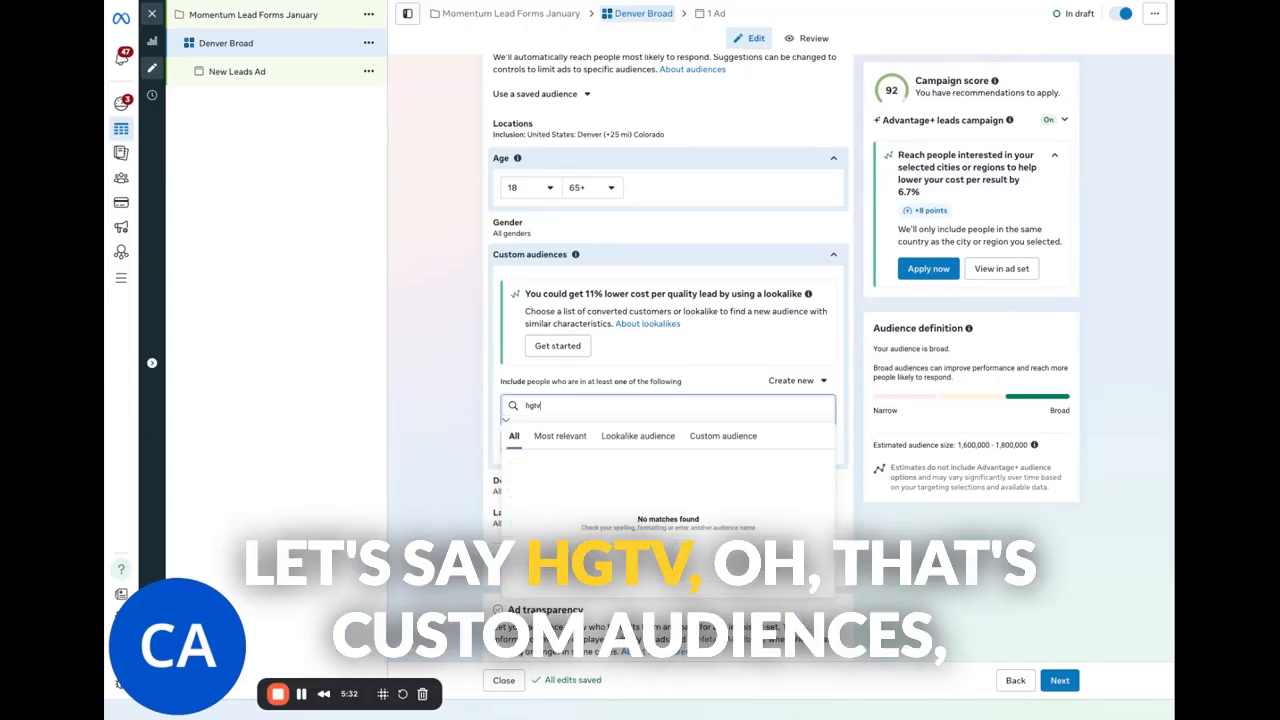
key(BackSpace)
key(BackSpace)
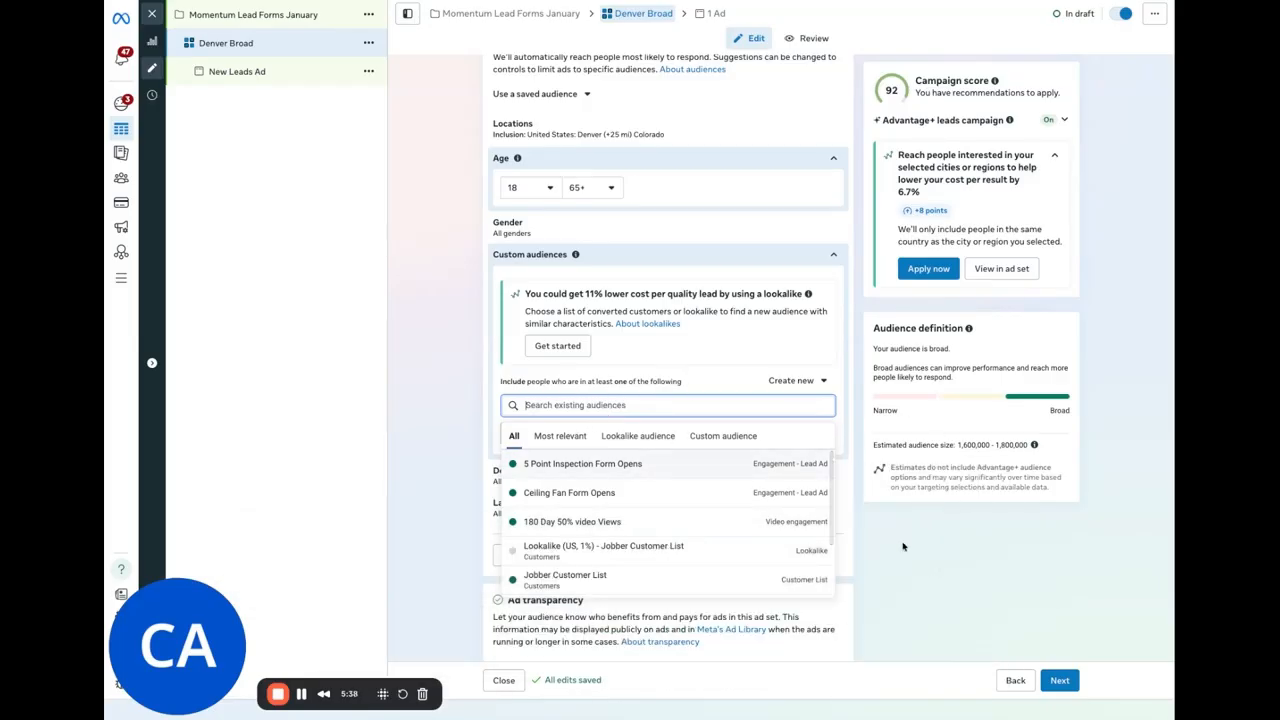
click(498, 404)
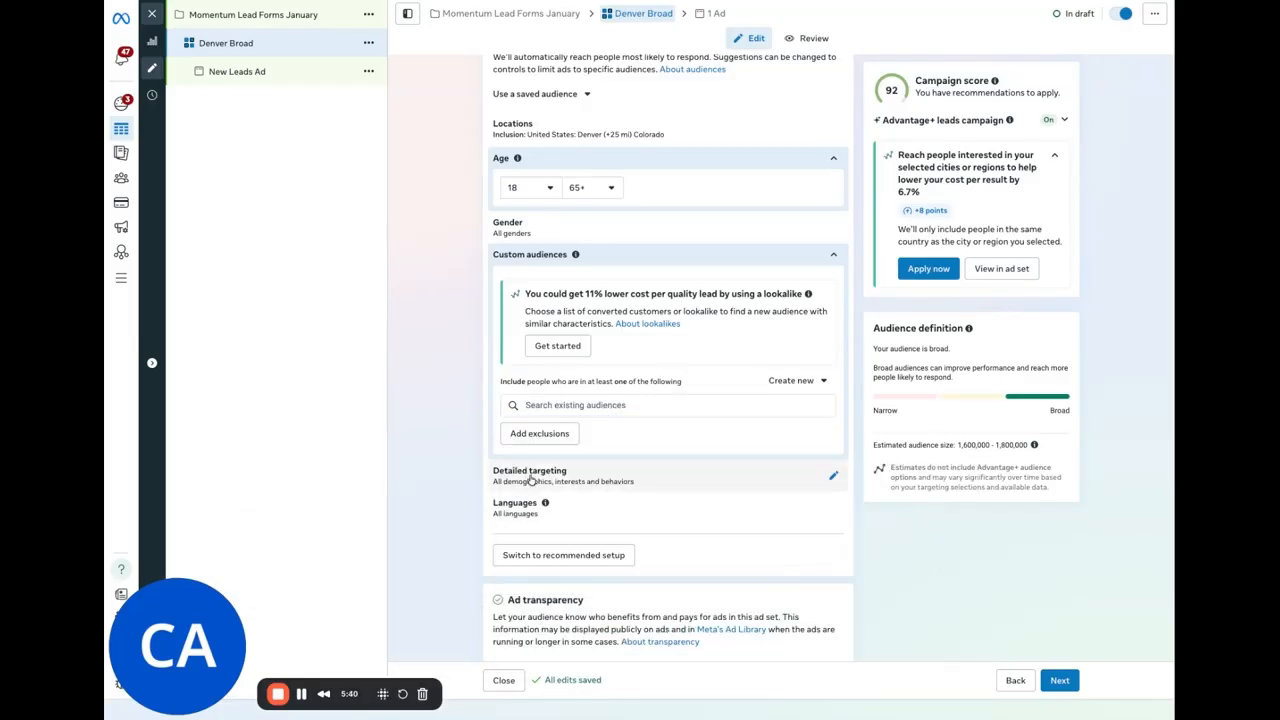
Try adding the HGTV (television network) interest to detailed targeting, and remove it again.
click(652, 479)
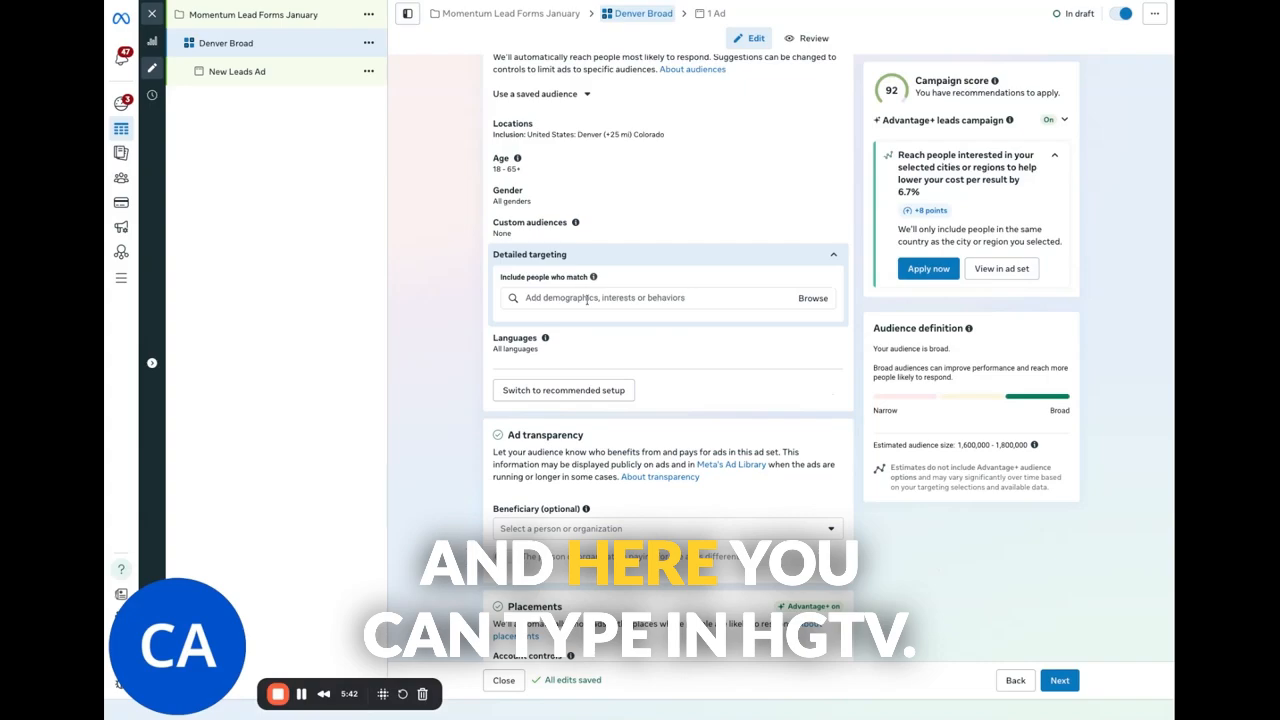
click(587, 298)
text(H)
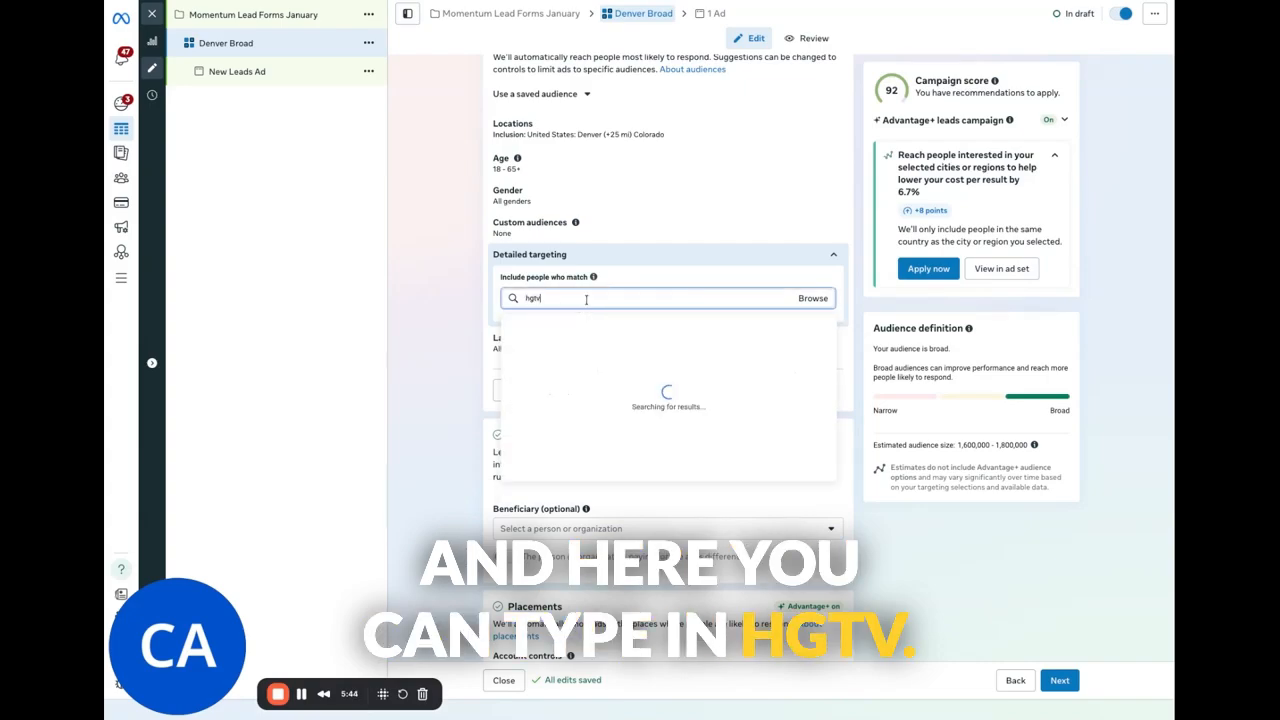
click(660, 343)
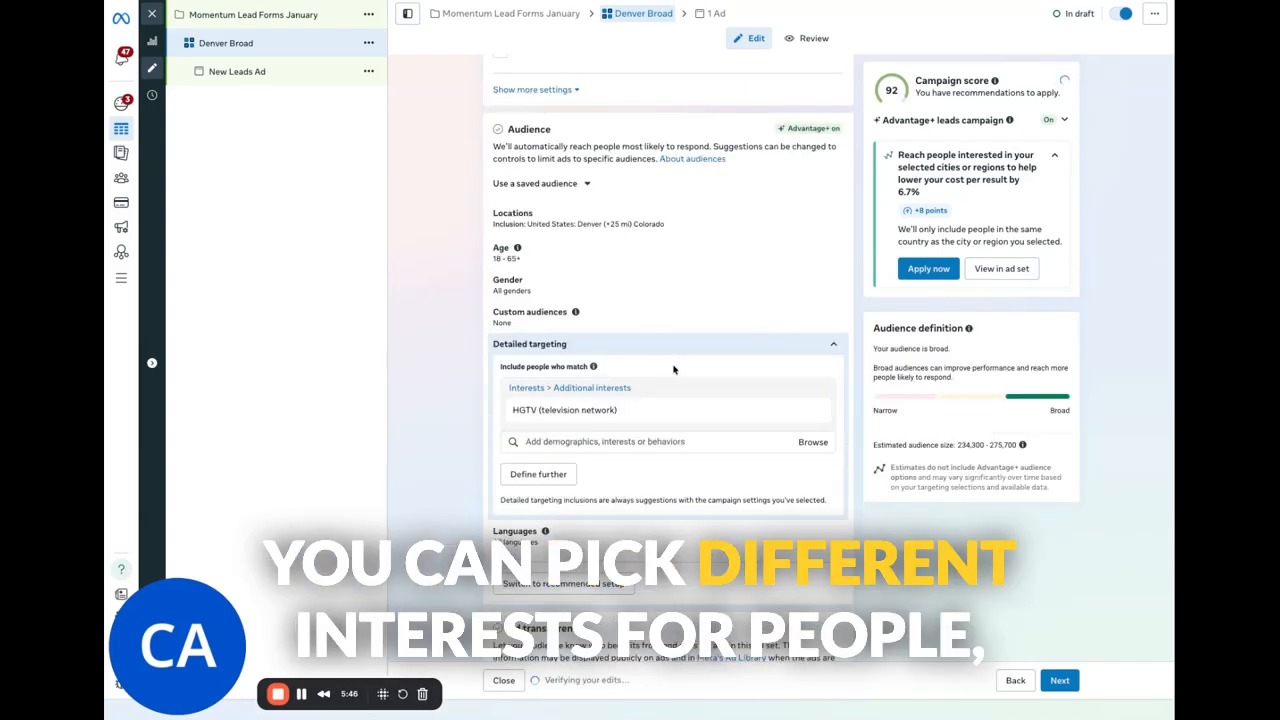
click(820, 410)
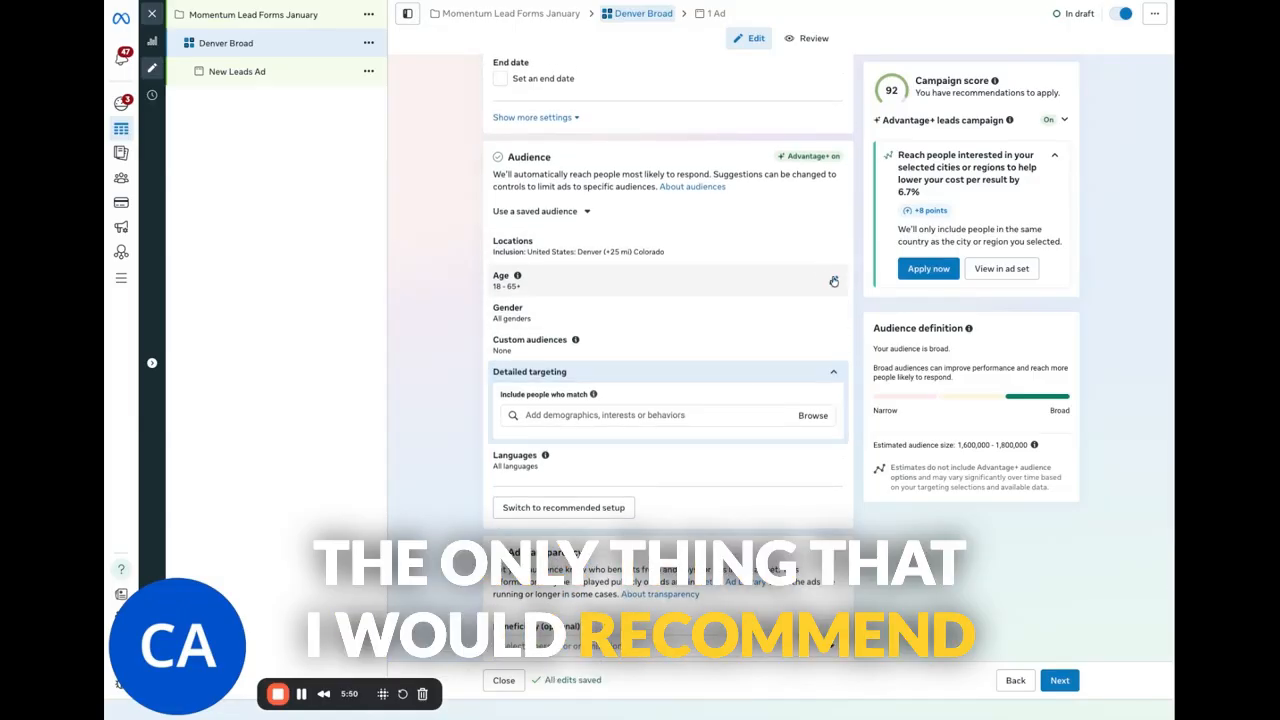
Set the audience's minimum age to 30 and turn off using the age range as a suggestion.
click(831, 279)
click(531, 304)
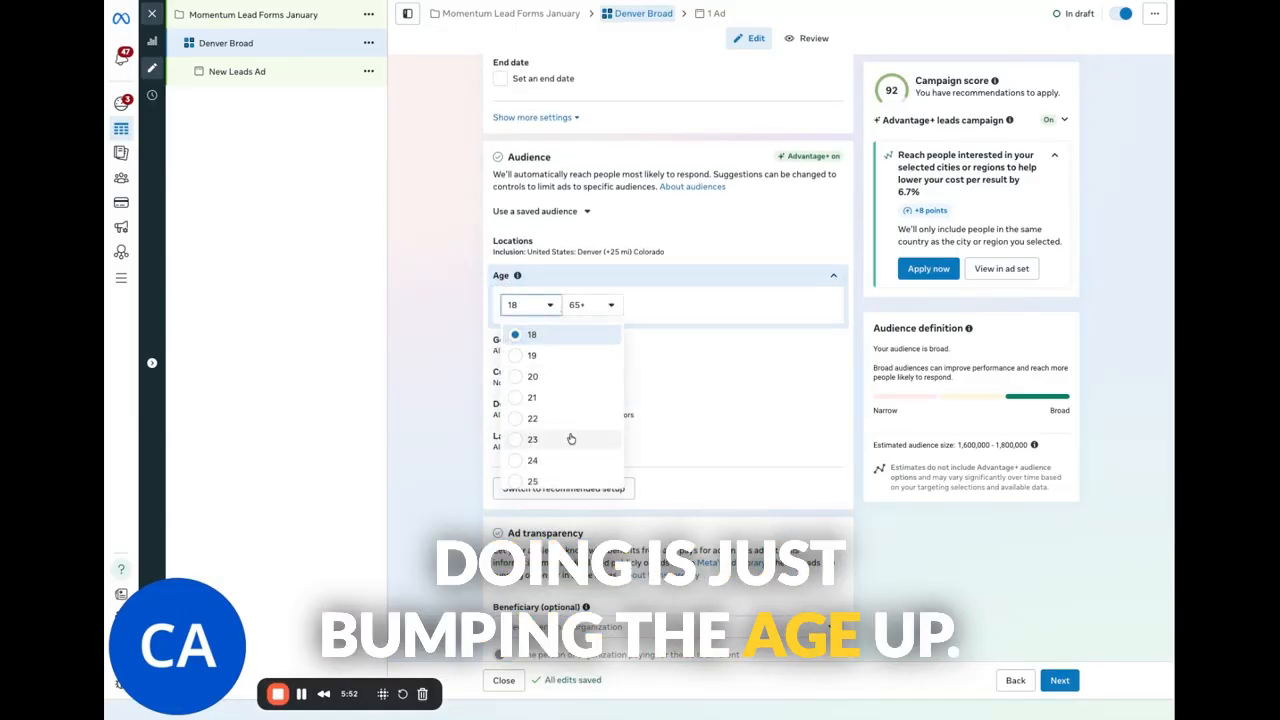
scroll(571, 438, down, 3)
click(571, 438)
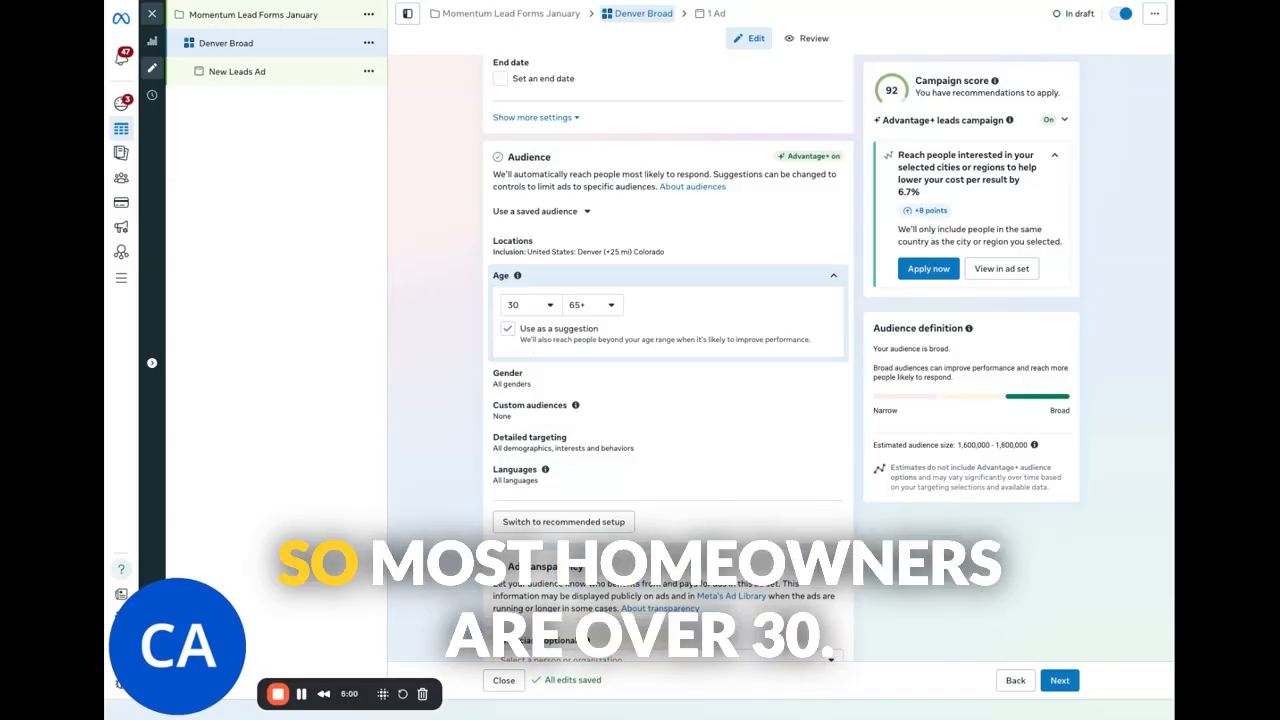
click(507, 328)
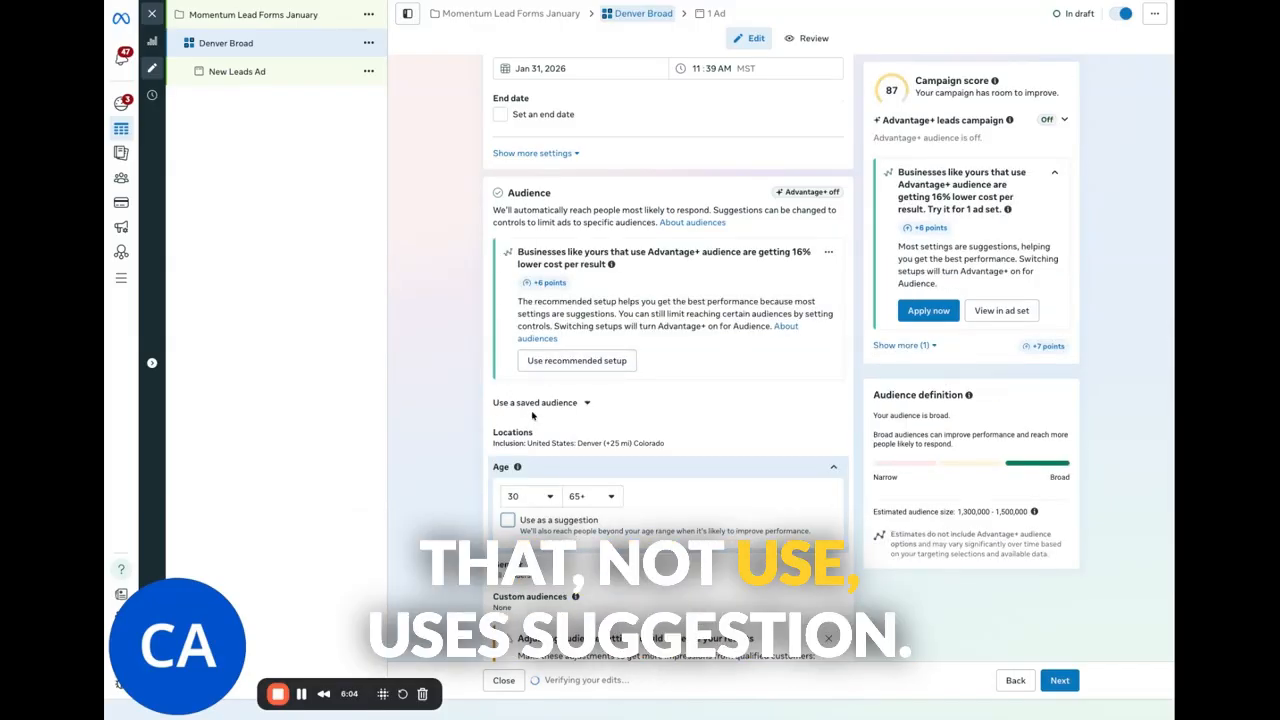
scroll(532, 421, down, 2)
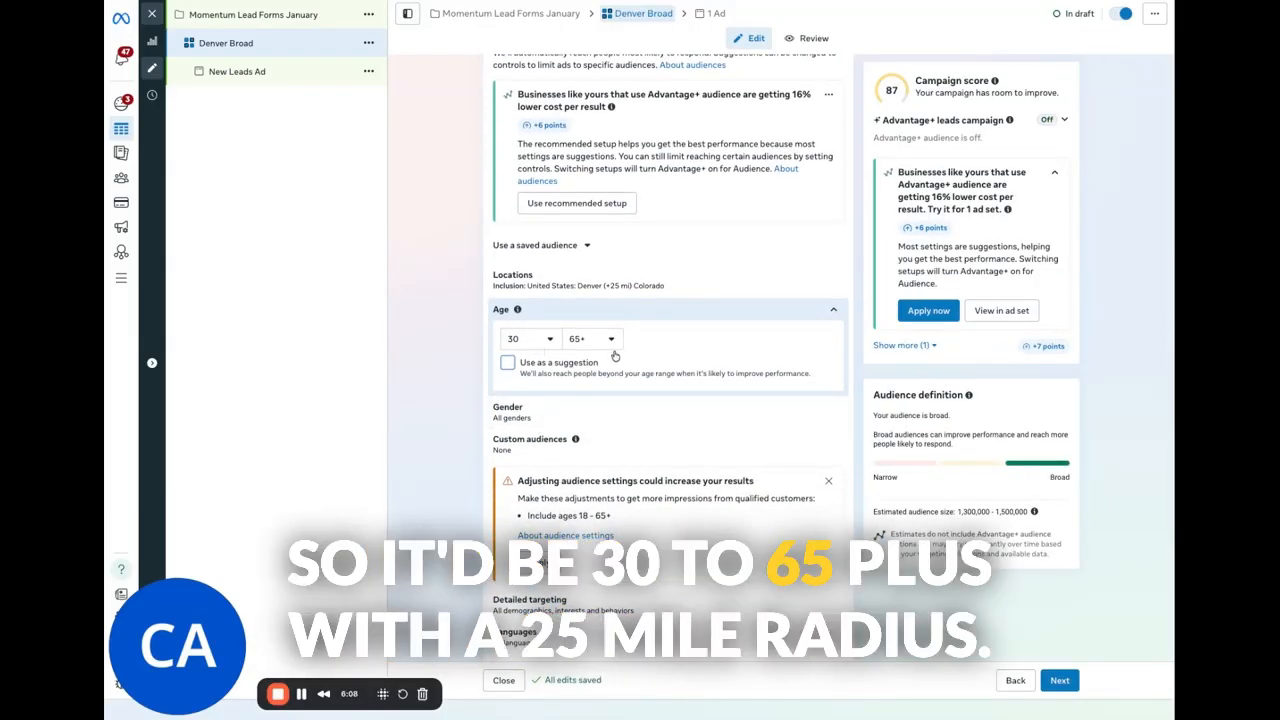
Keep the remaining Denver Broad ad set settings as they are and continue to the ad level.
click(731, 285)
click(731, 285)
scroll(570, 408, down, 3)
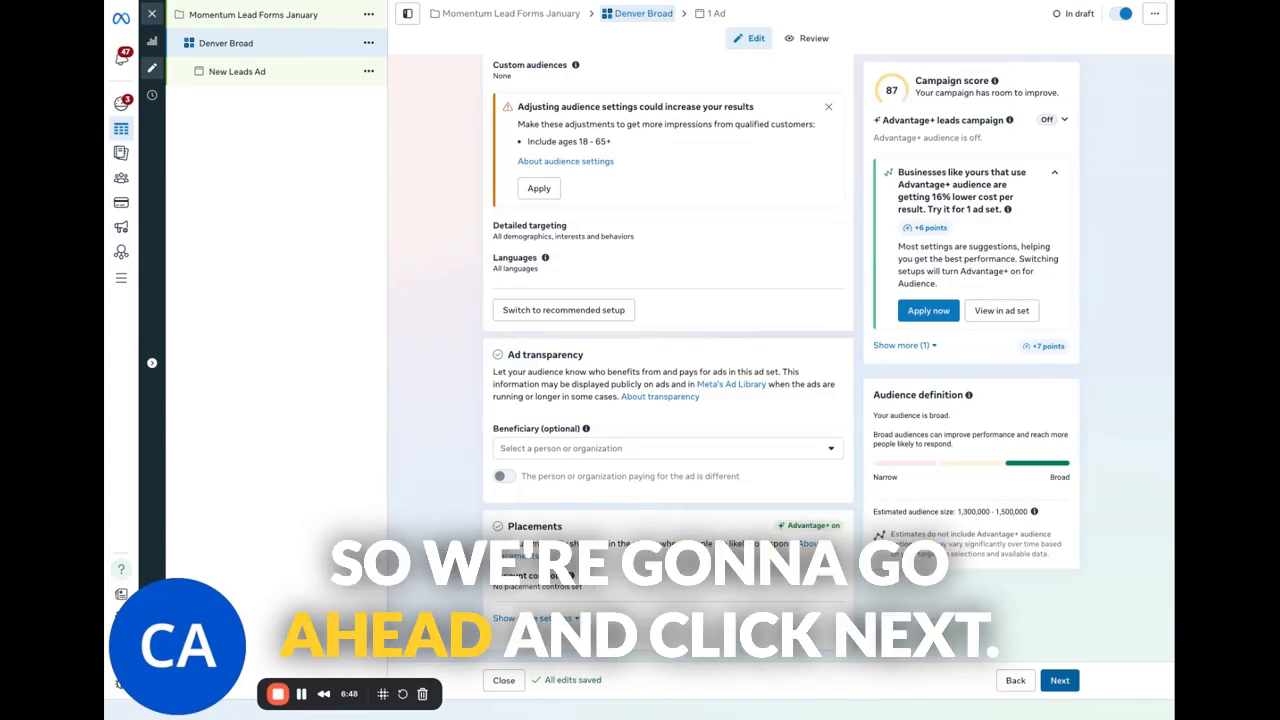
click(1059, 680)
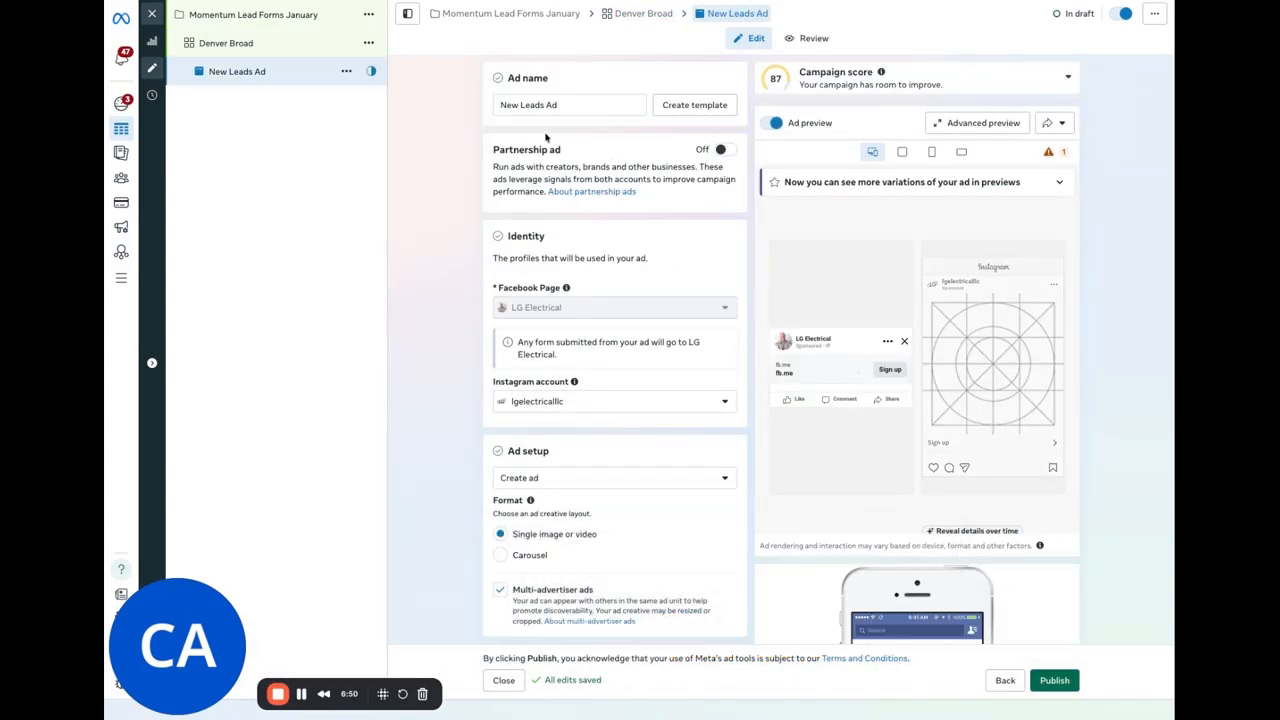
Rename the new leads ad as Hook 1.
click(595, 104)
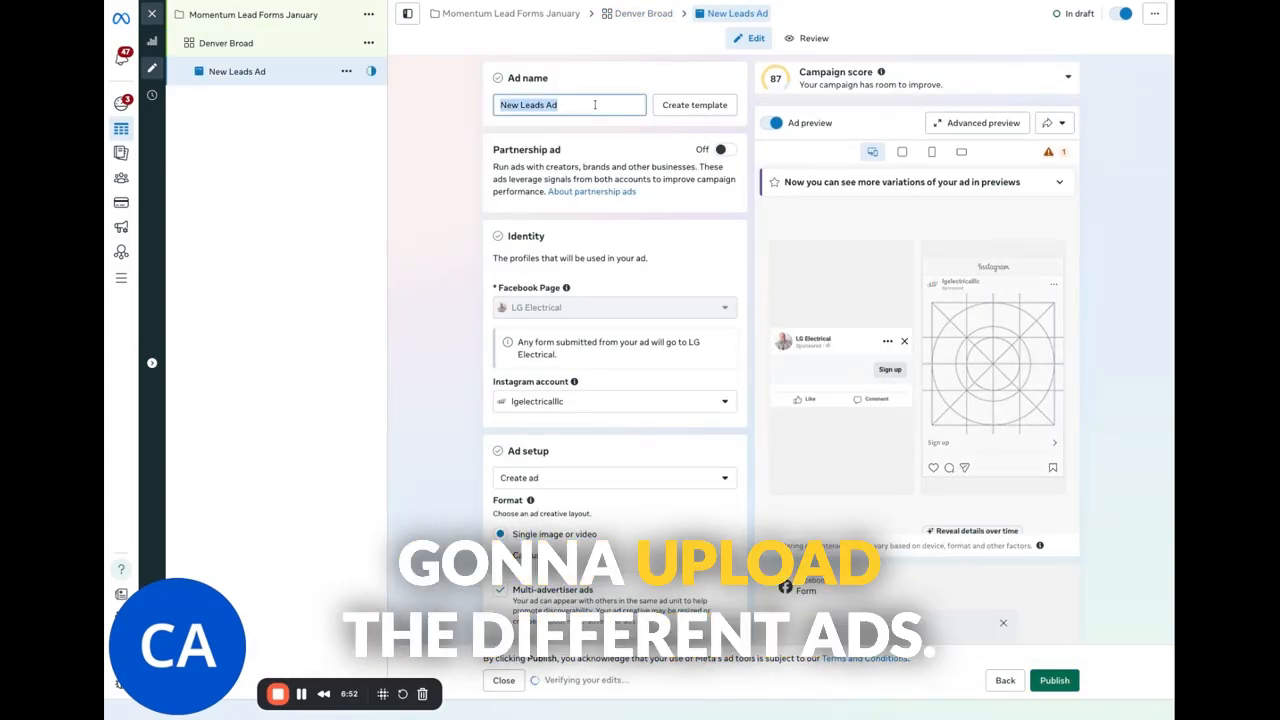
text(Hook)
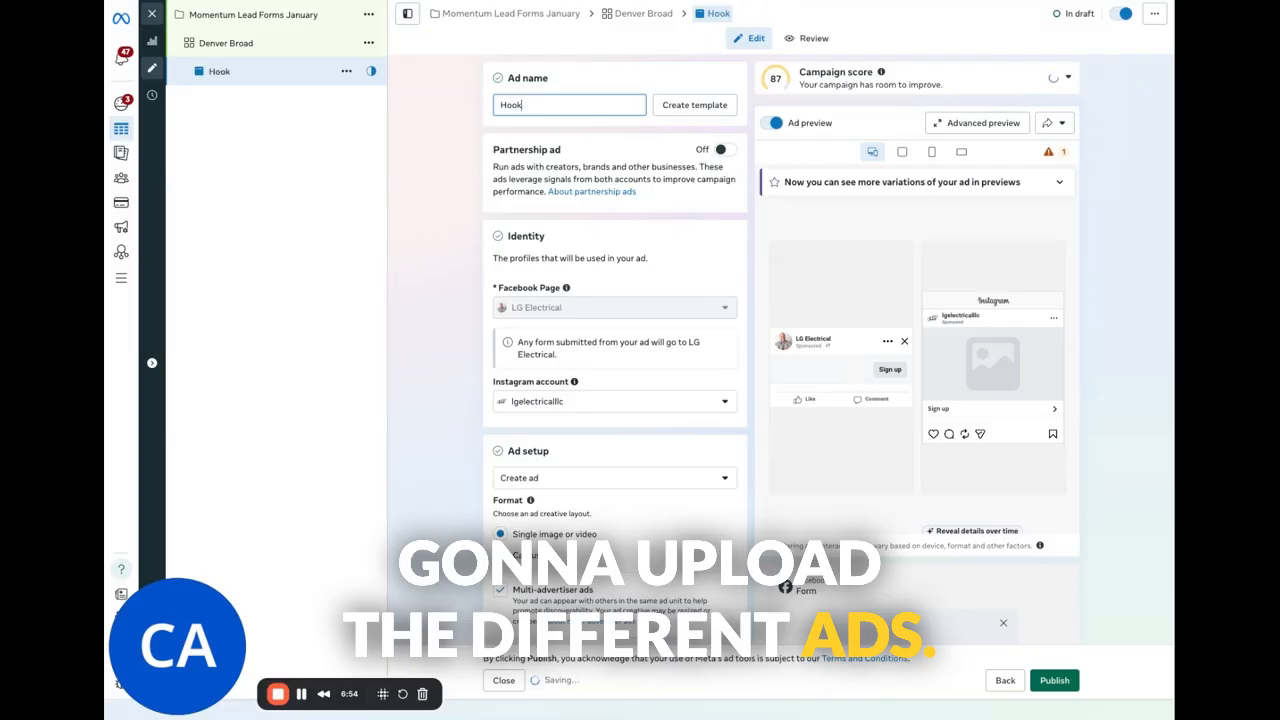
text( 1)
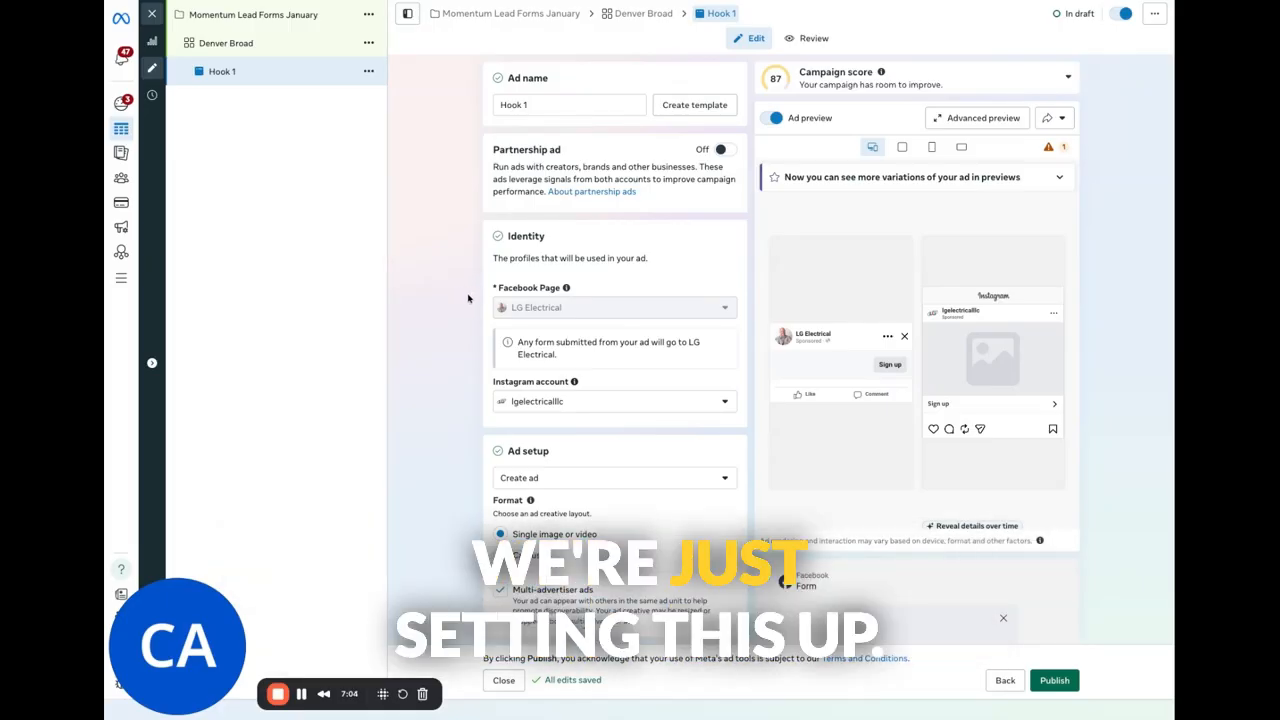
scroll(471, 294, down, 2)
scroll(476, 306, up, 2)
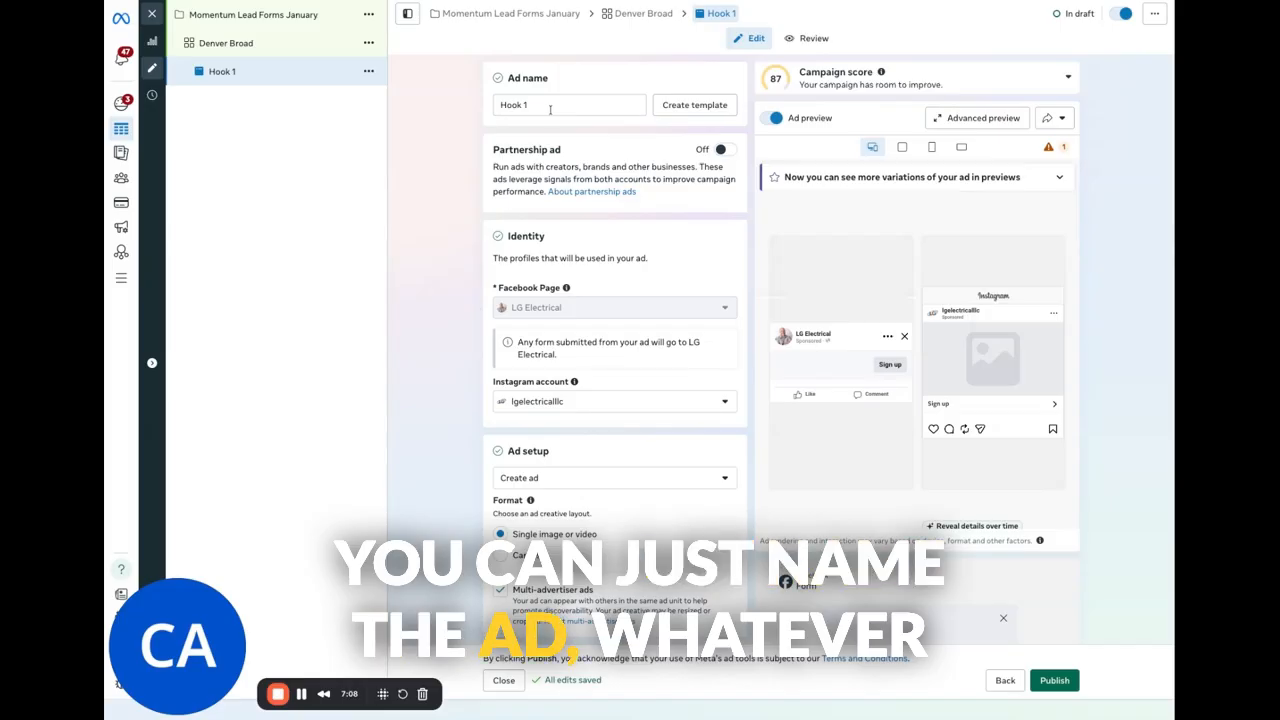
Try switching the ad setup to use an existing post, and close the Facebook post selection without choosing a post.
scroll(549, 140, down, 2)
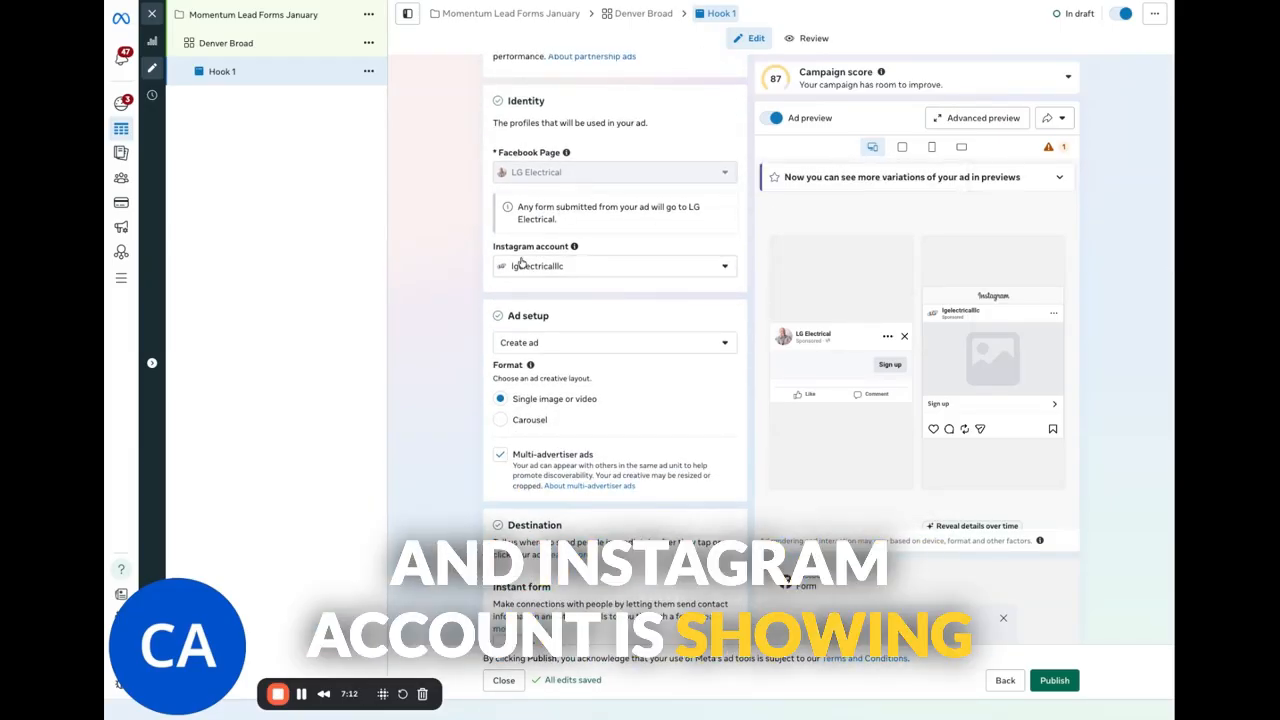
scroll(520, 263, down, 3)
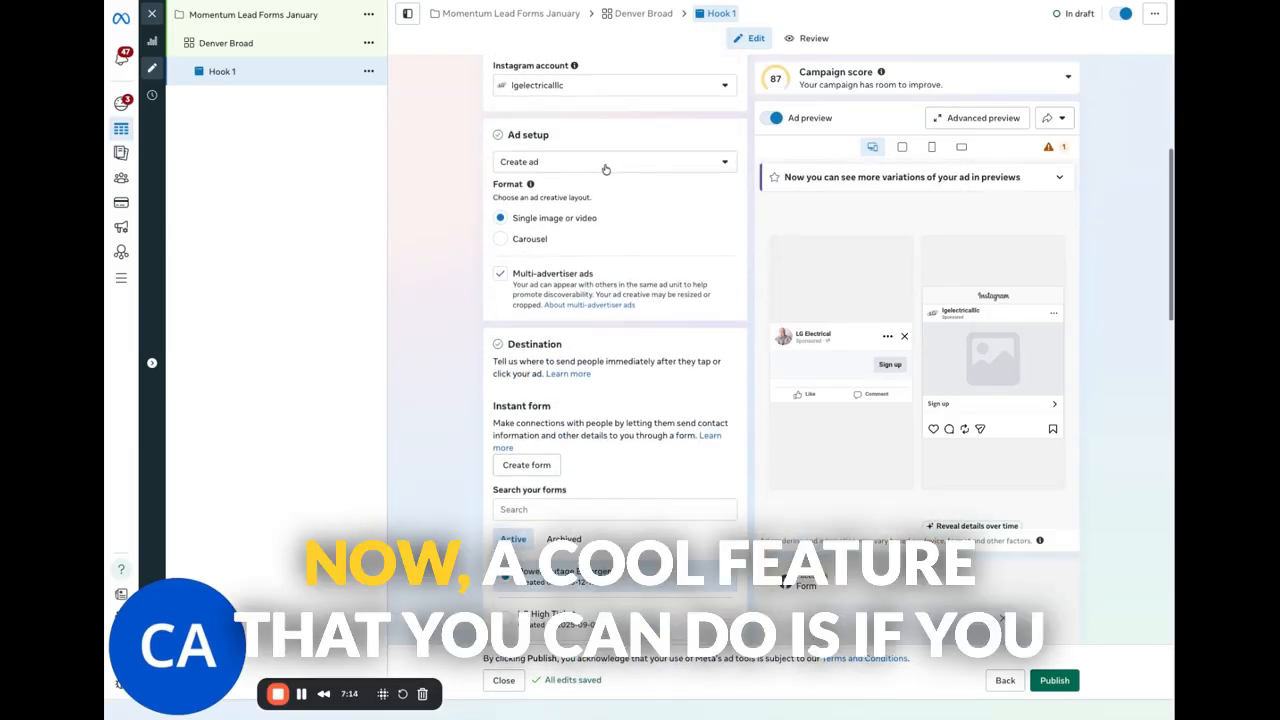
click(605, 163)
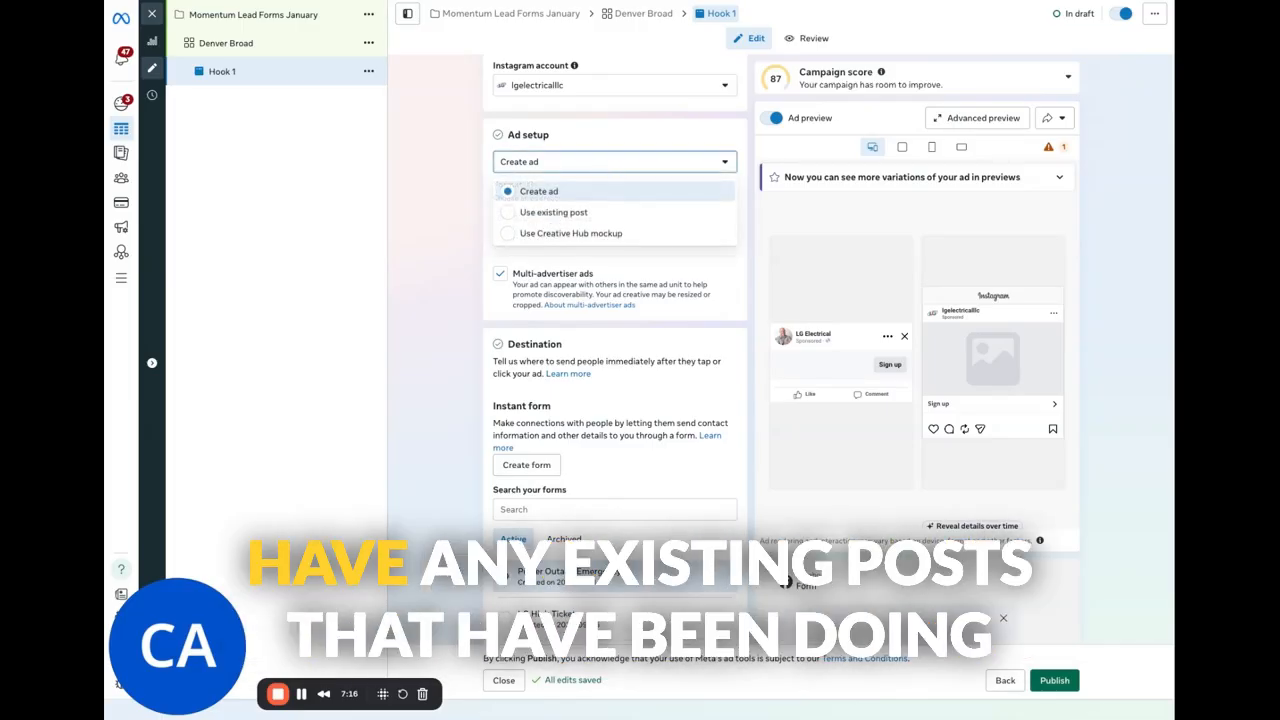
click(556, 214)
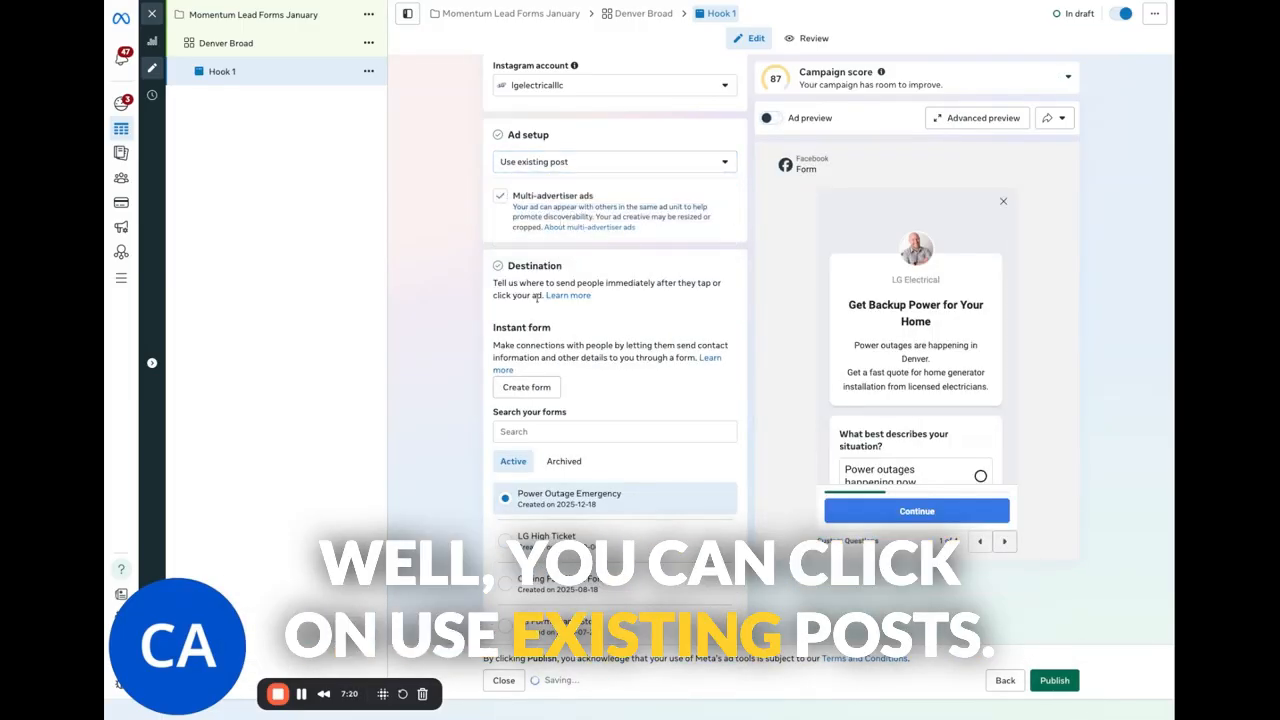
scroll(611, 319, down, 10)
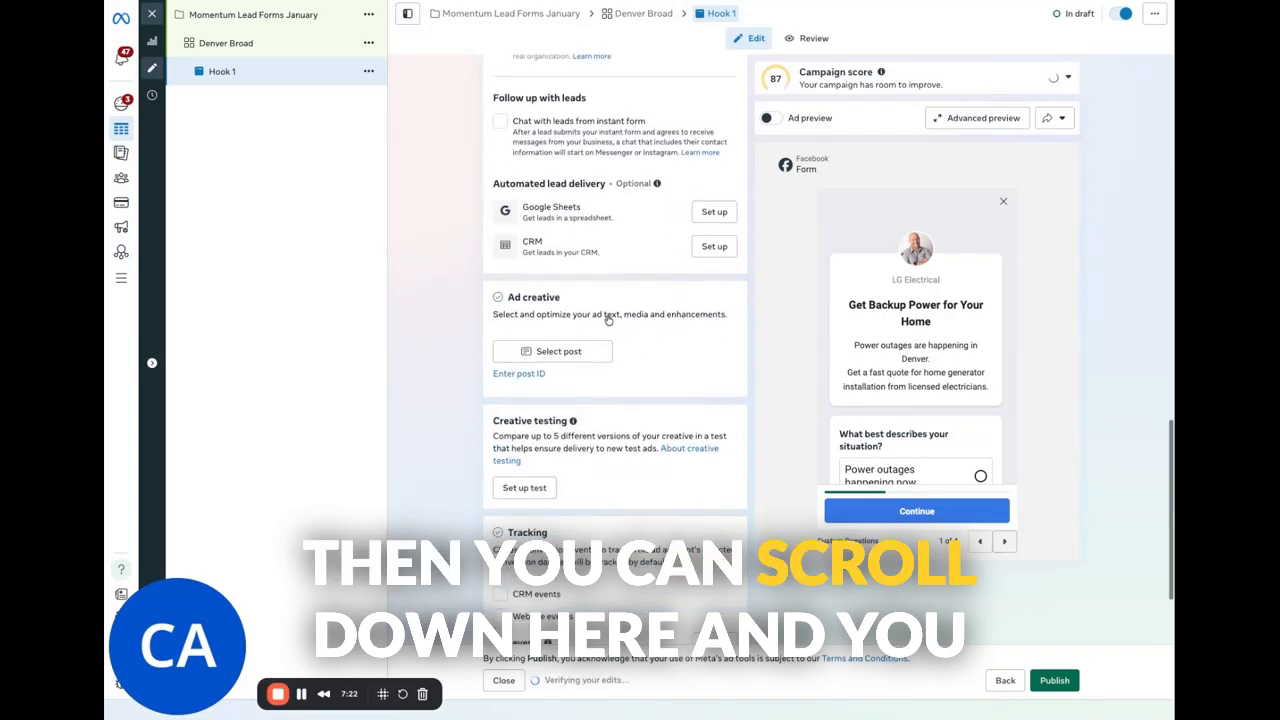
click(543, 352)
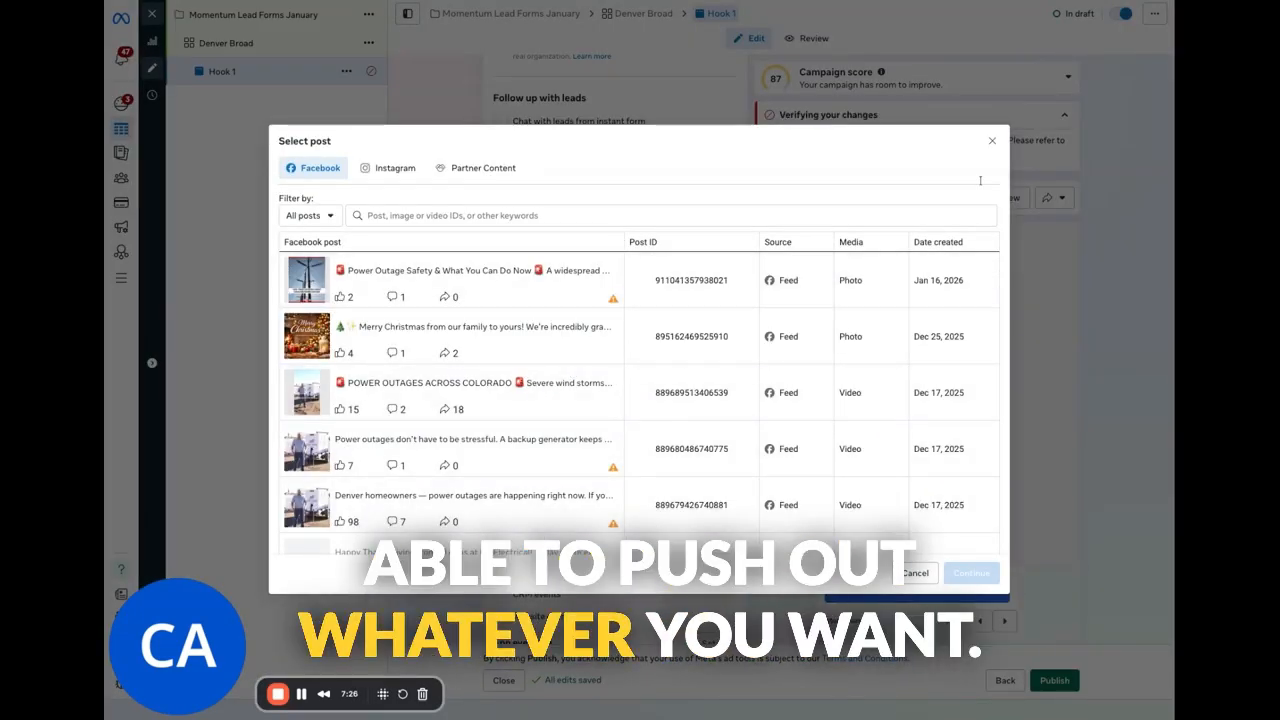
click(993, 141)
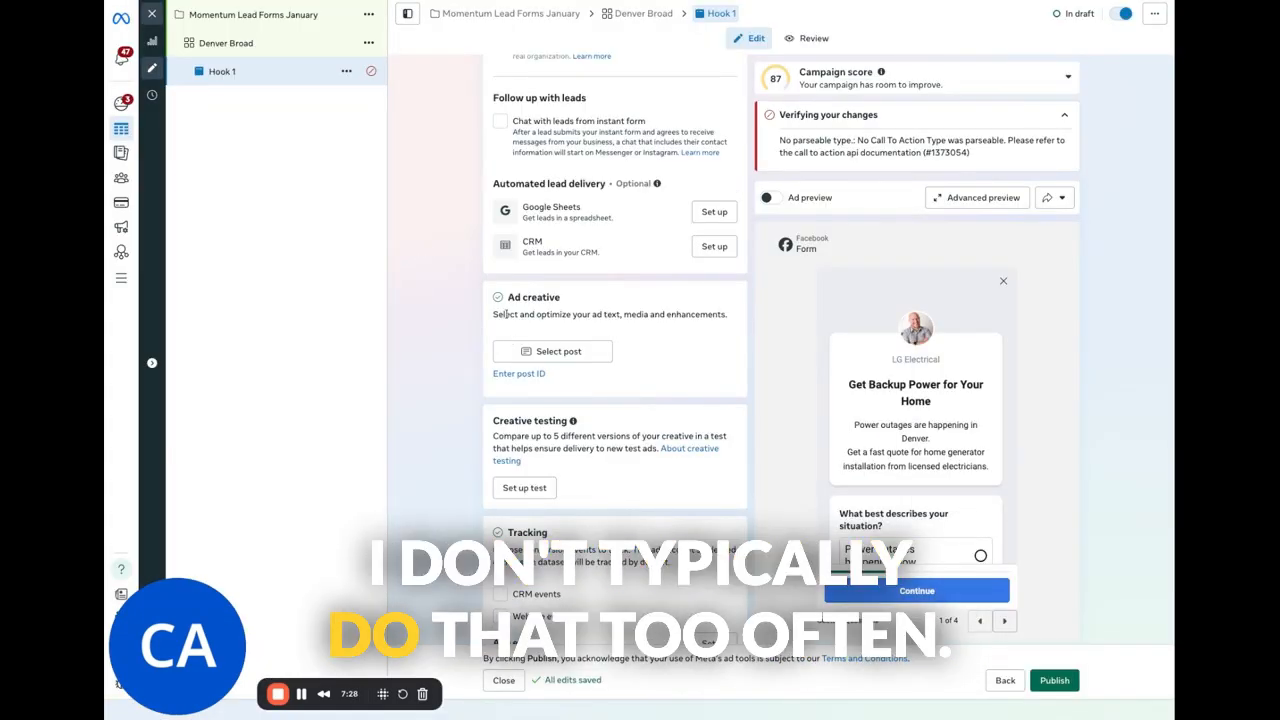
Set the ad setup back to Create ad and turn off multi-advertiser ads.
scroll(474, 313, up, 3)
scroll(470, 318, up, 5)
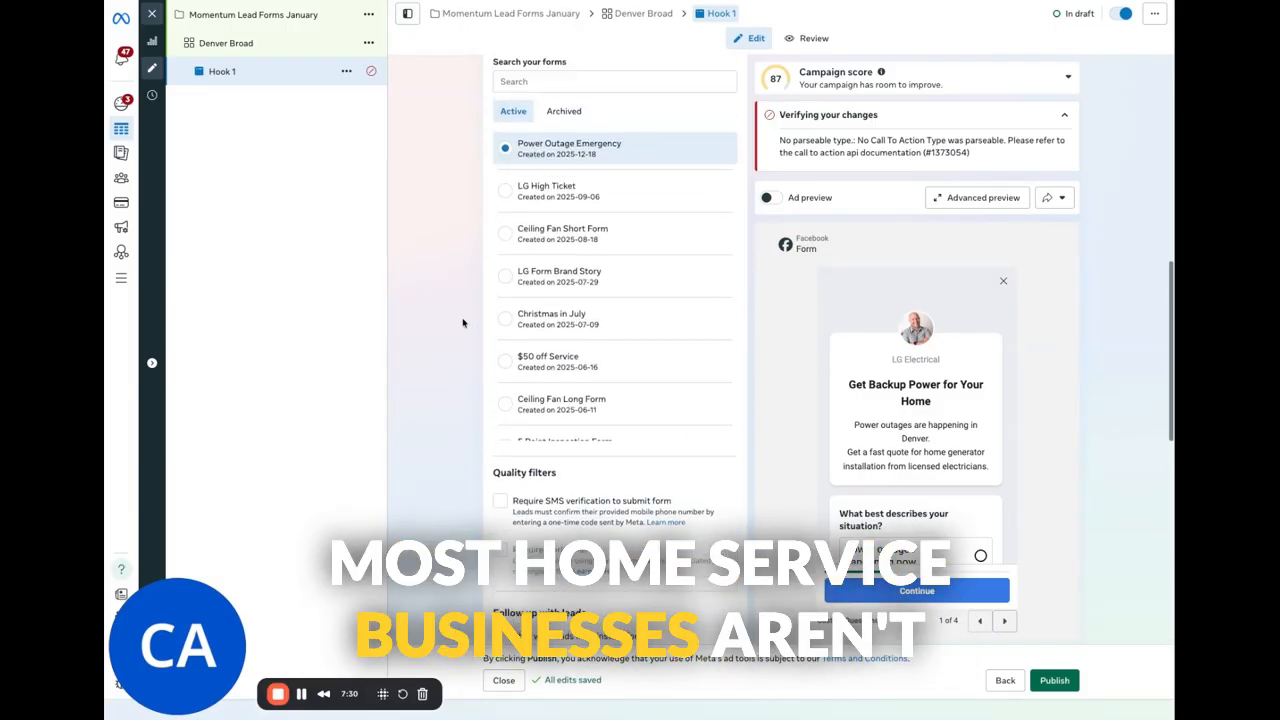
scroll(458, 324, up, 5)
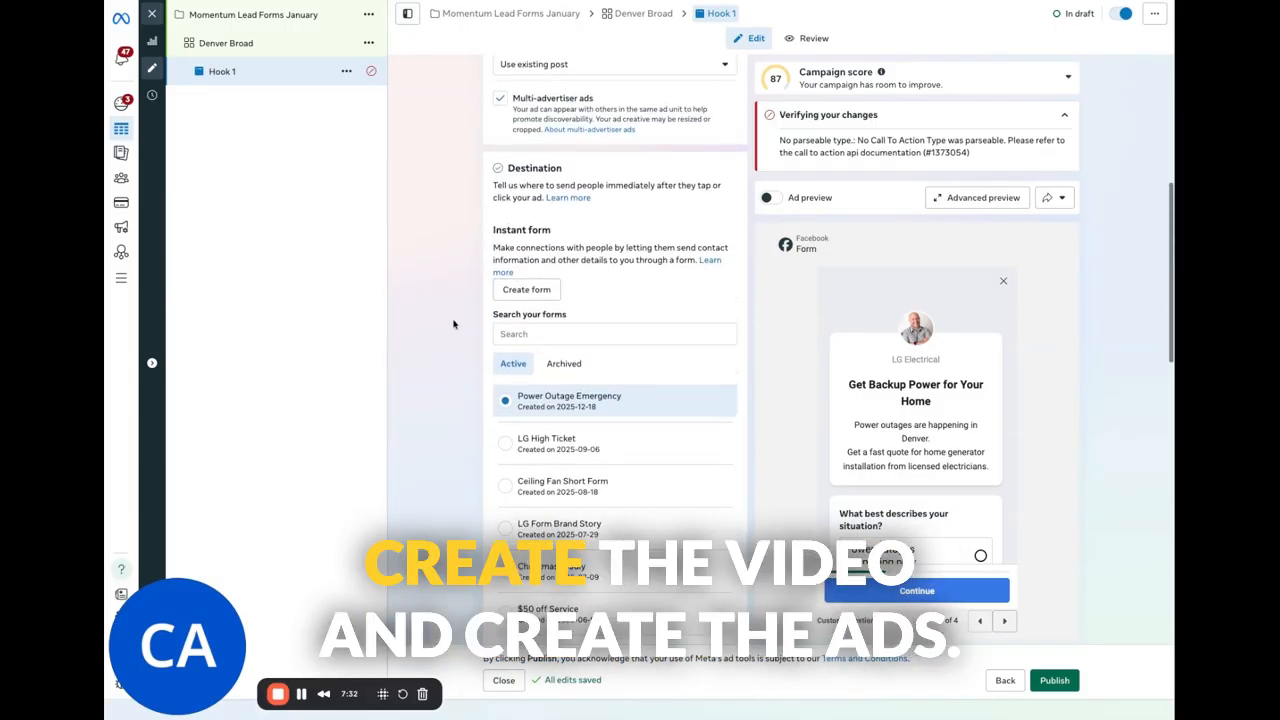
scroll(453, 325, up, 2)
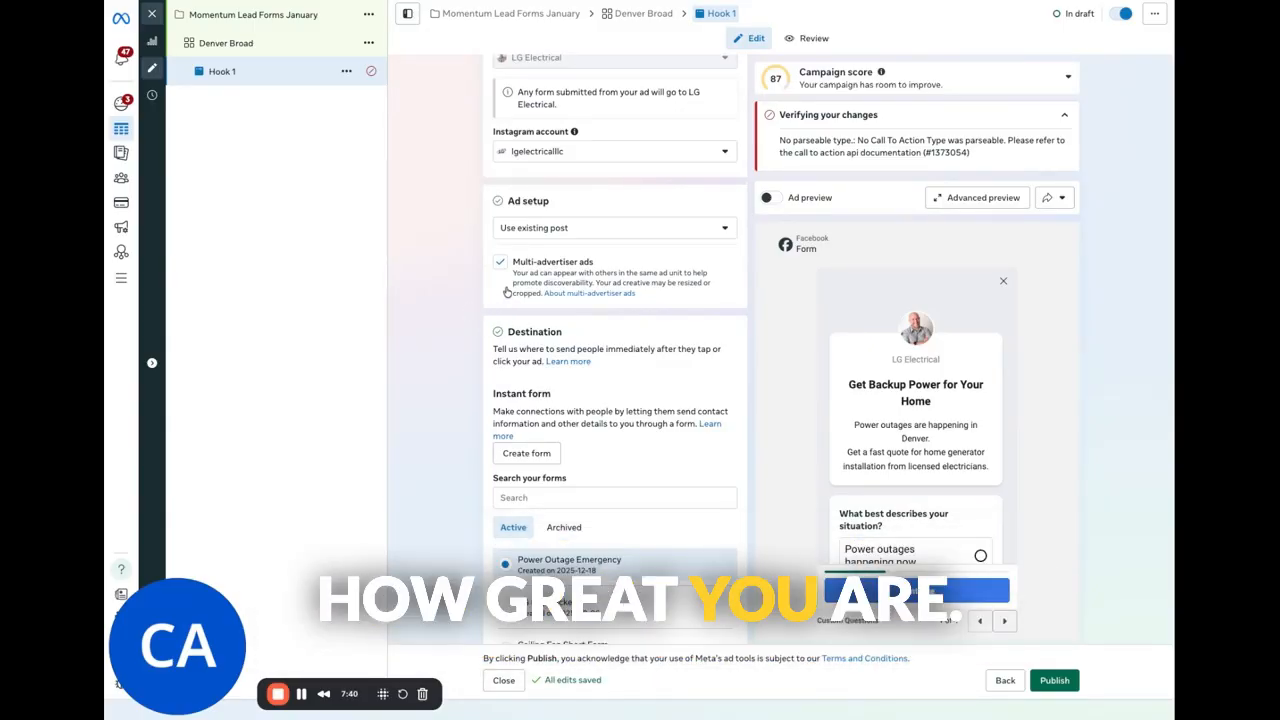
scroll(475, 300, up, 2)
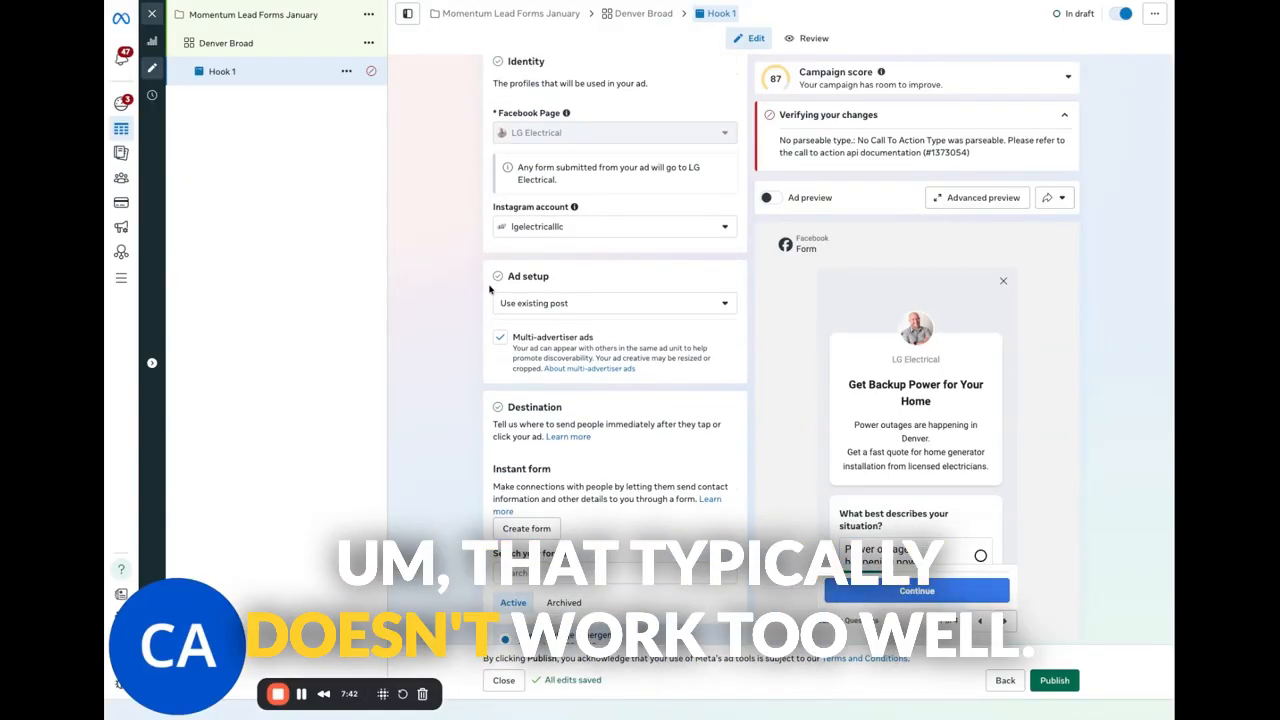
click(542, 308)
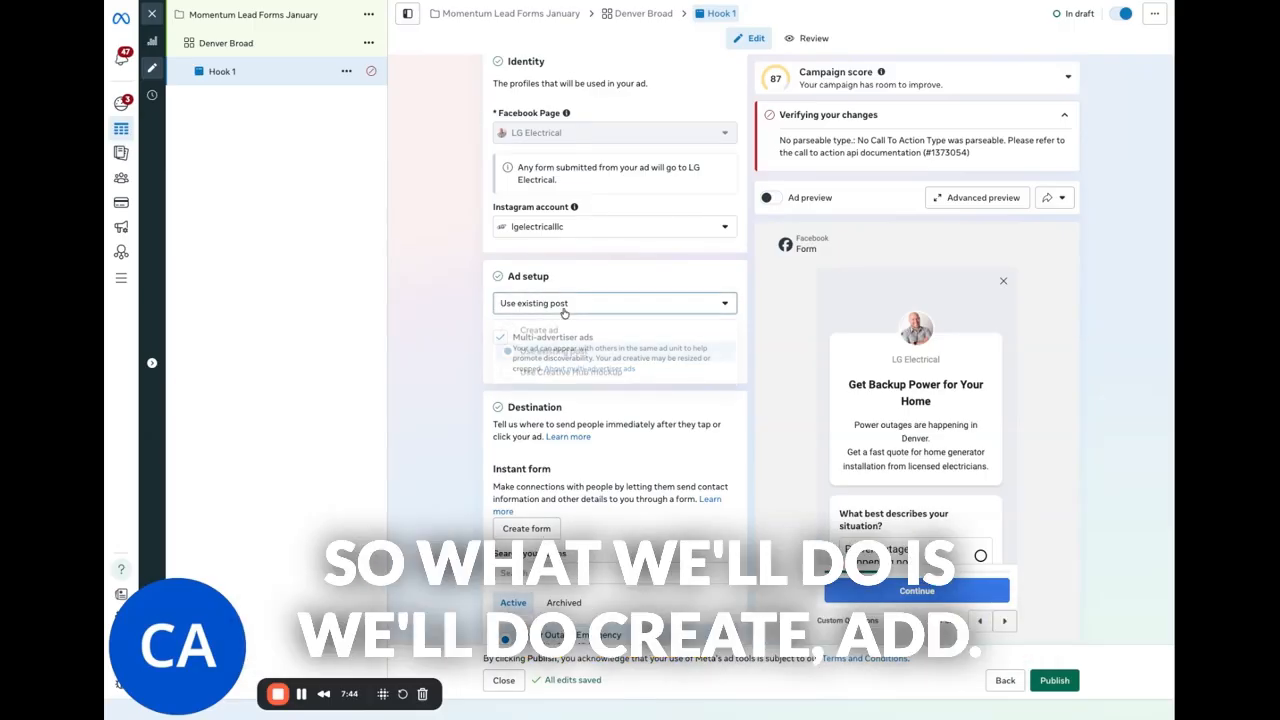
click(583, 335)
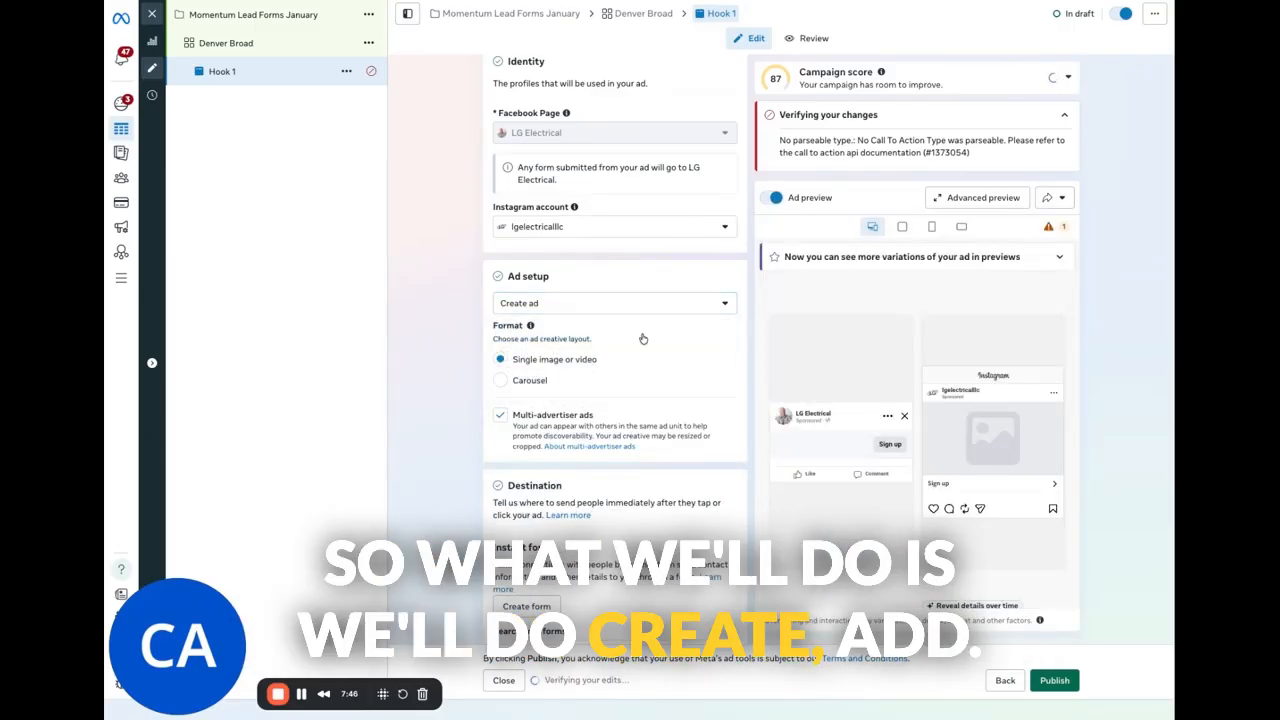
scroll(518, 388, down, 1)
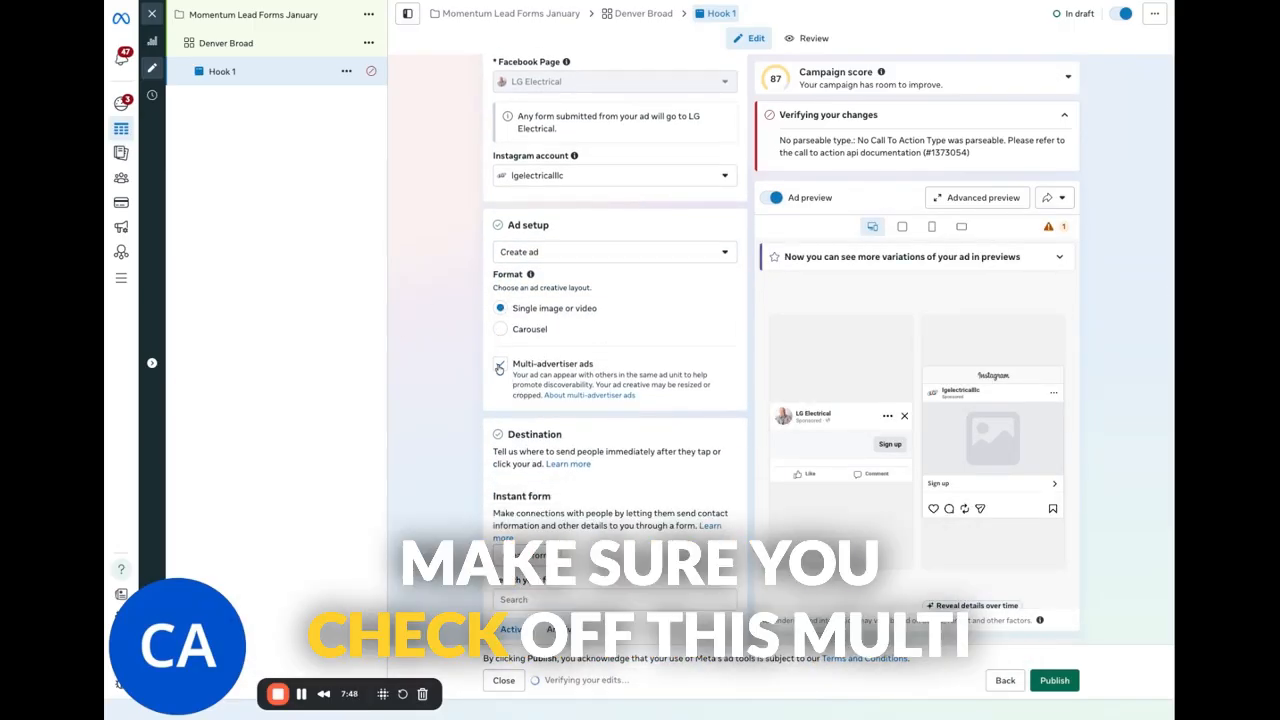
click(500, 366)
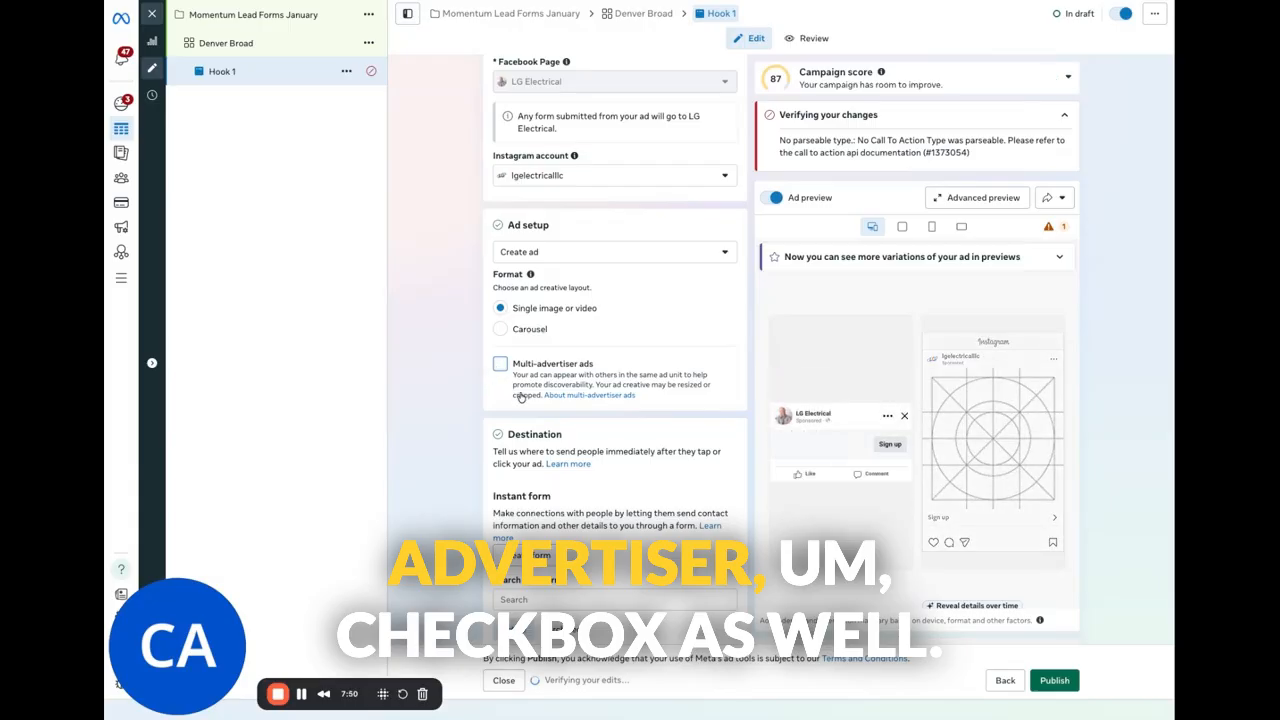
Select the existing LG High Ticket instant form as the ad's destination.
scroll(473, 464, down, 5)
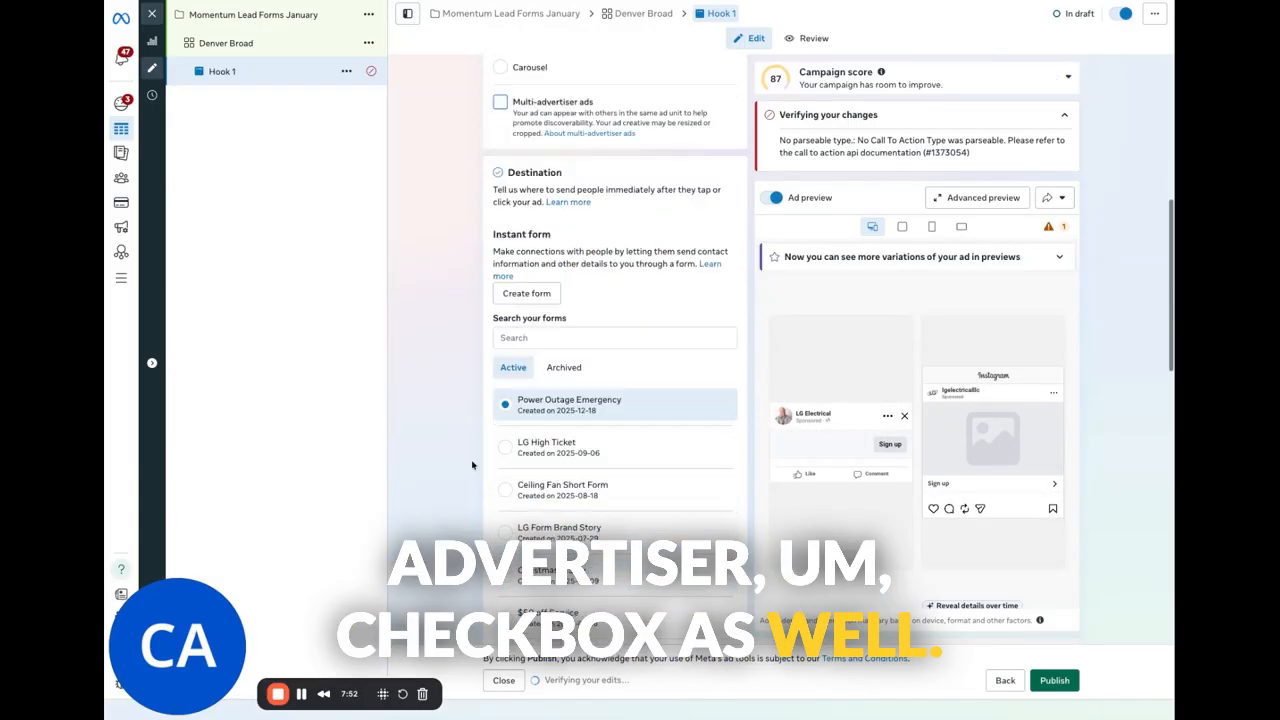
scroll(475, 462, down, 2)
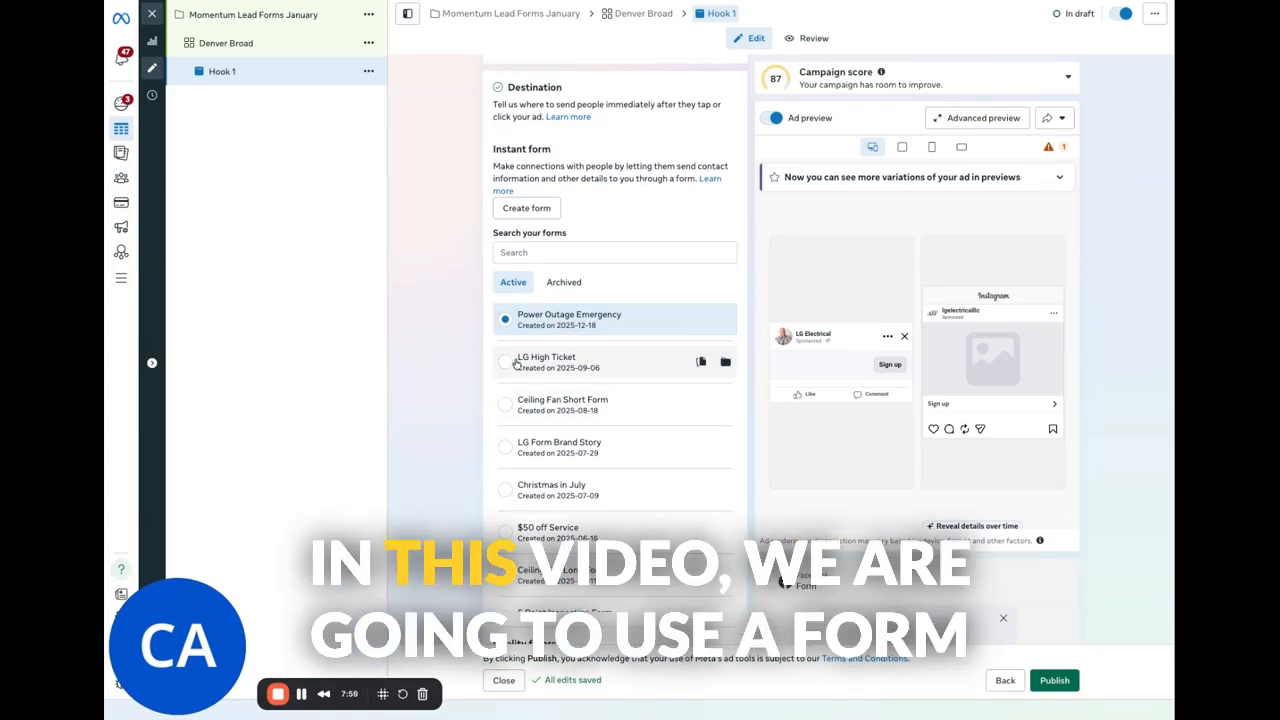
click(506, 363)
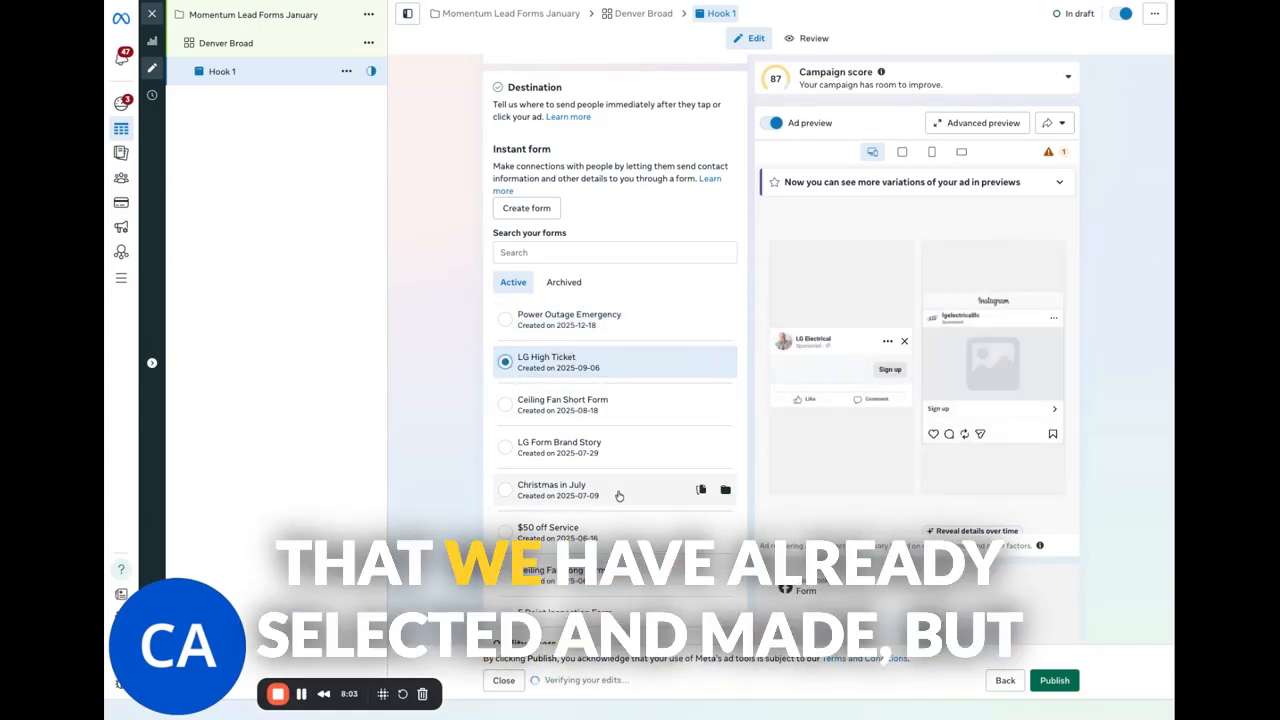
Examine the selected form's preview, going through its service question, contact information and privacy policy pages and back to the first page.
scroll(876, 541, down, 3)
scroll(876, 541, down, 10)
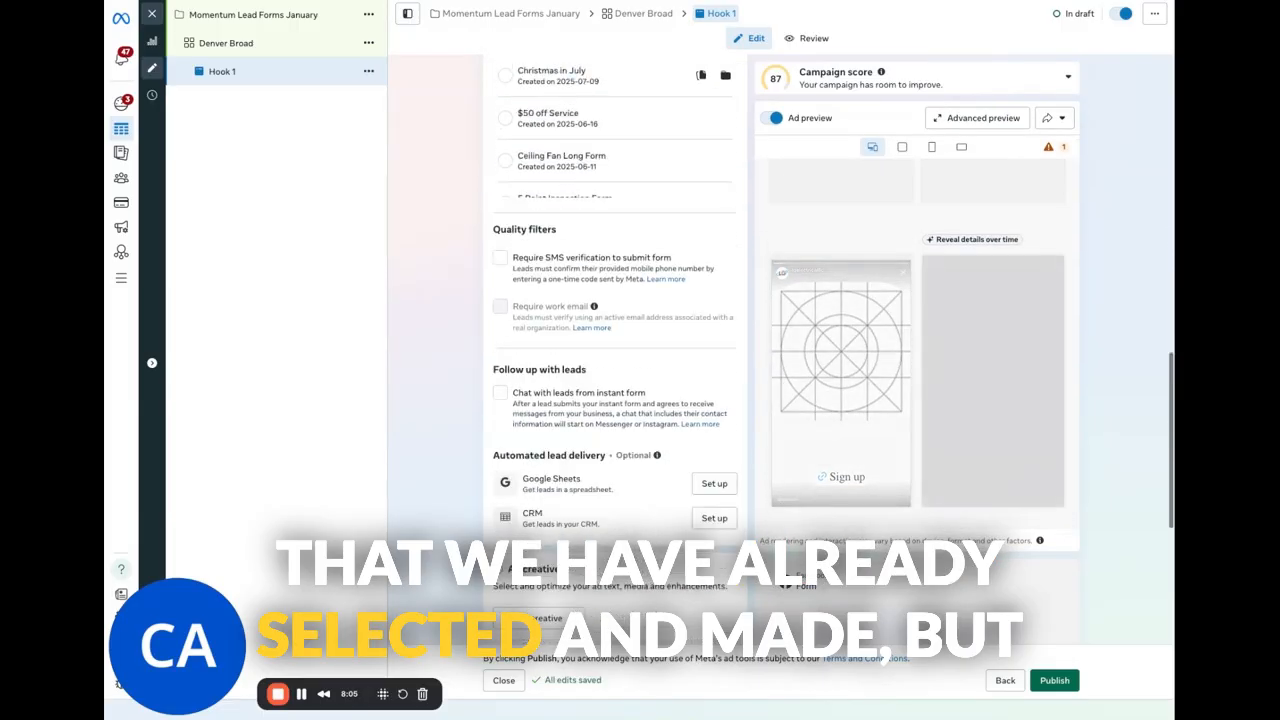
scroll(906, 451, down, 2)
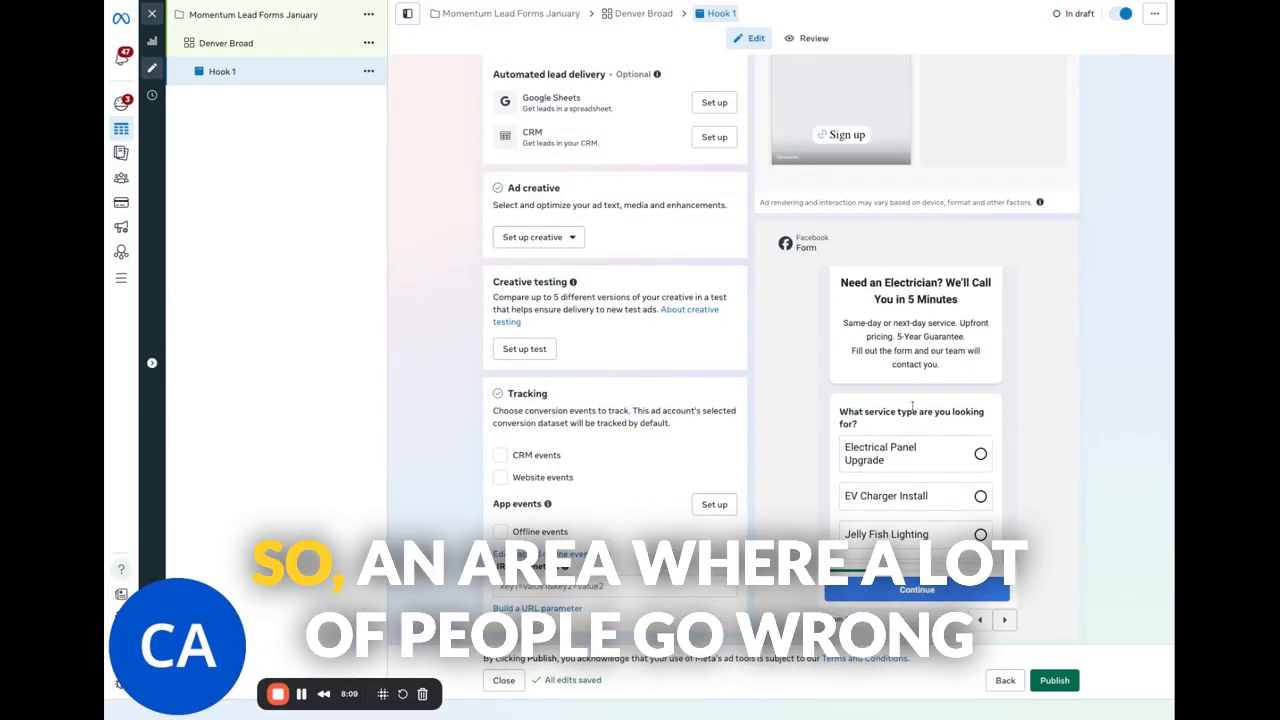
scroll(912, 405, down, 1)
scroll(908, 390, up, 1)
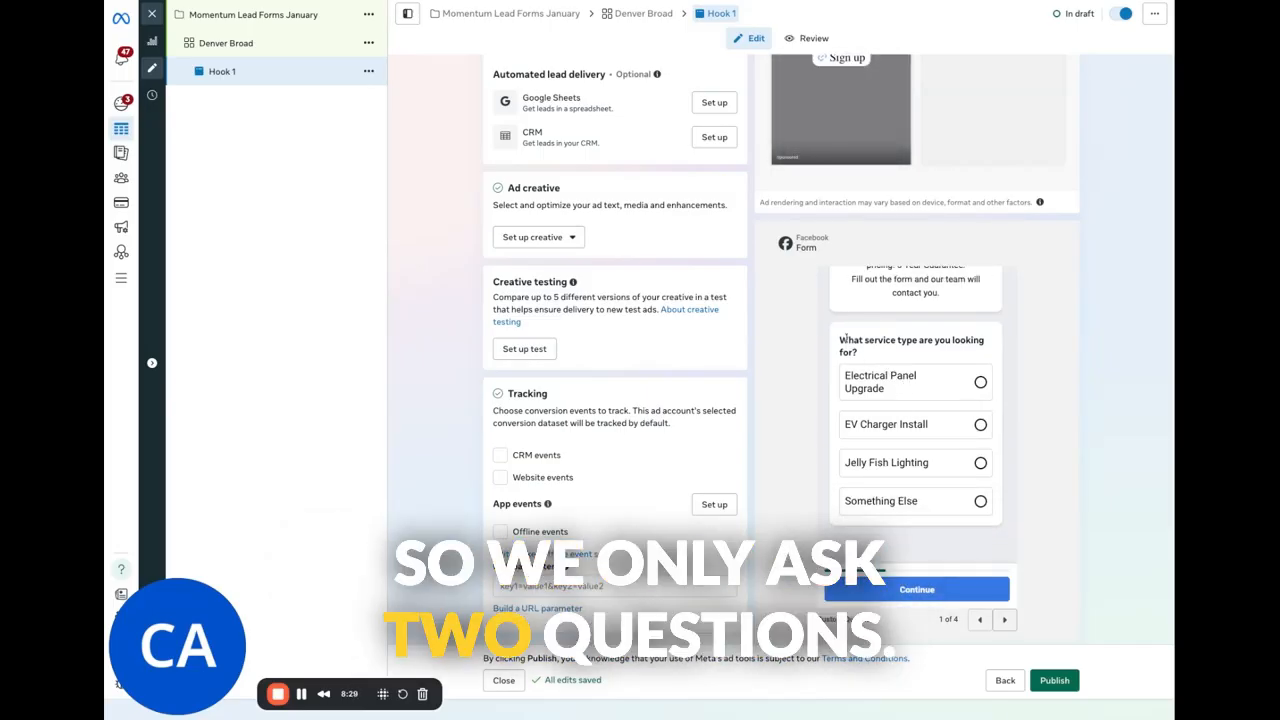
drag(843, 340, 988, 356)
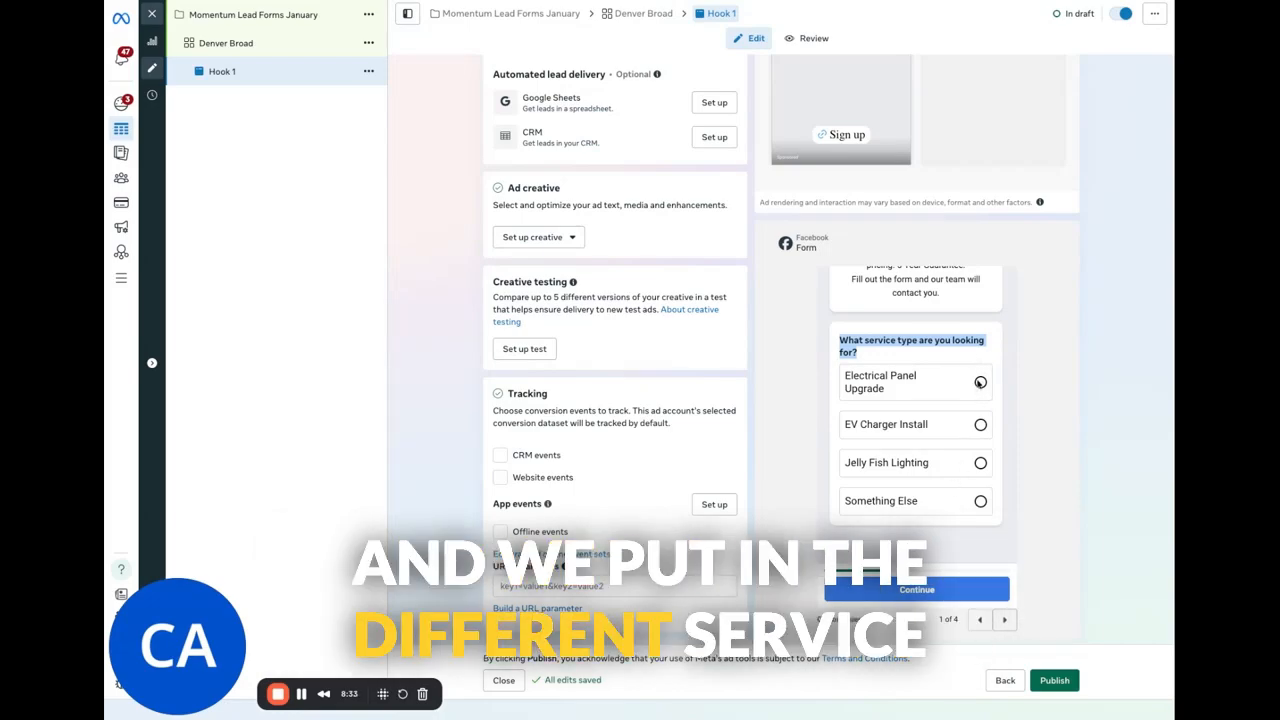
click(1006, 621)
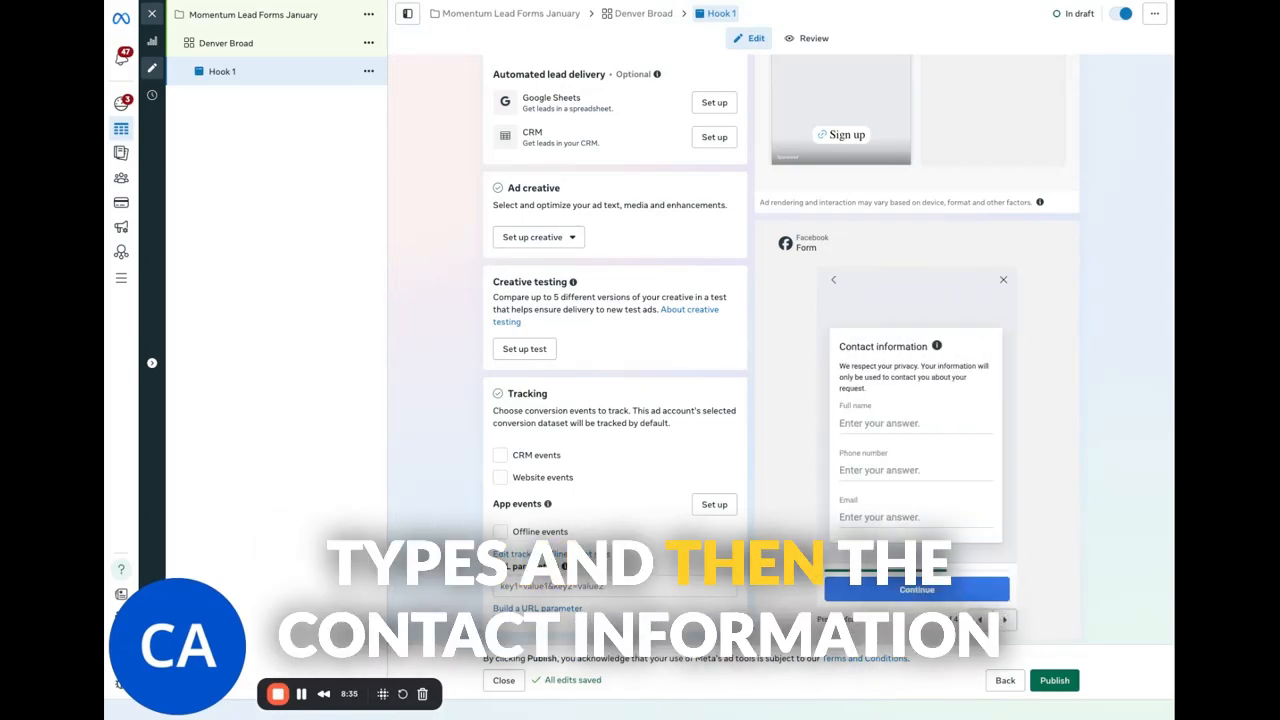
click(1007, 621)
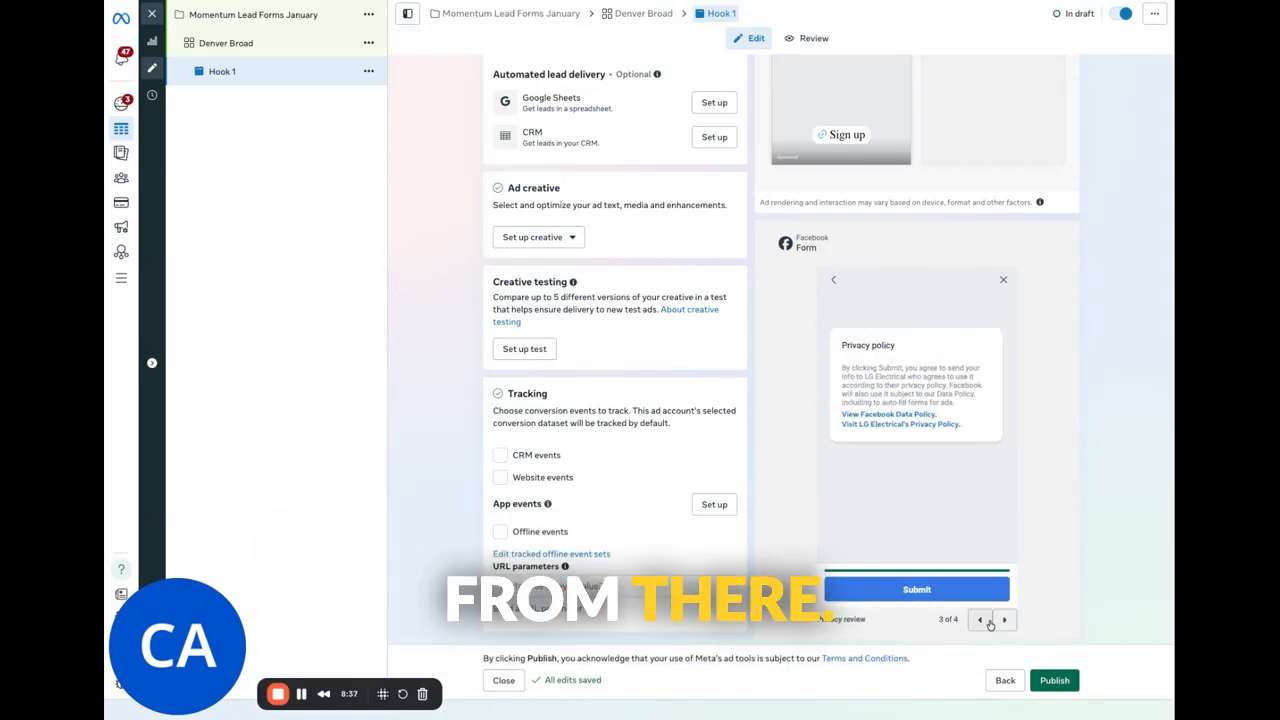
click(980, 620)
click(980, 620)
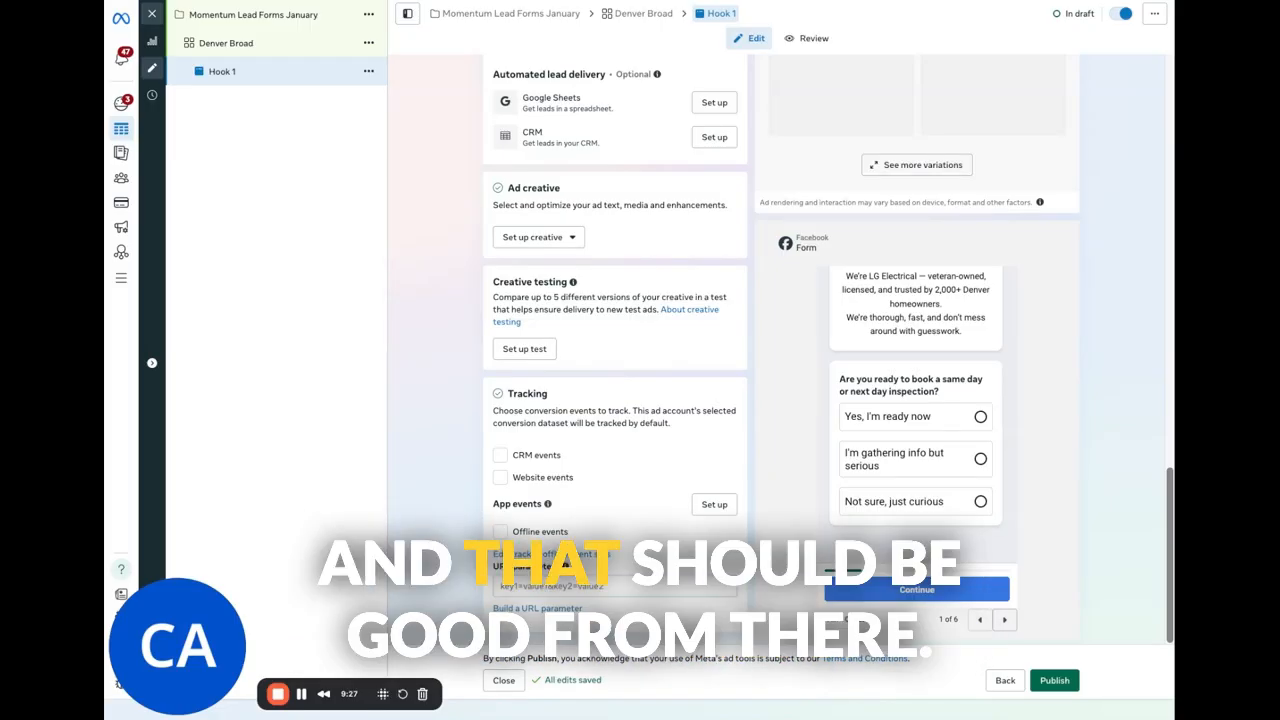
Start setting up the Hook 1 ad's creative as a video ad, opening the media selection.
scroll(502, 410, up, 1)
scroll(502, 410, up, 10)
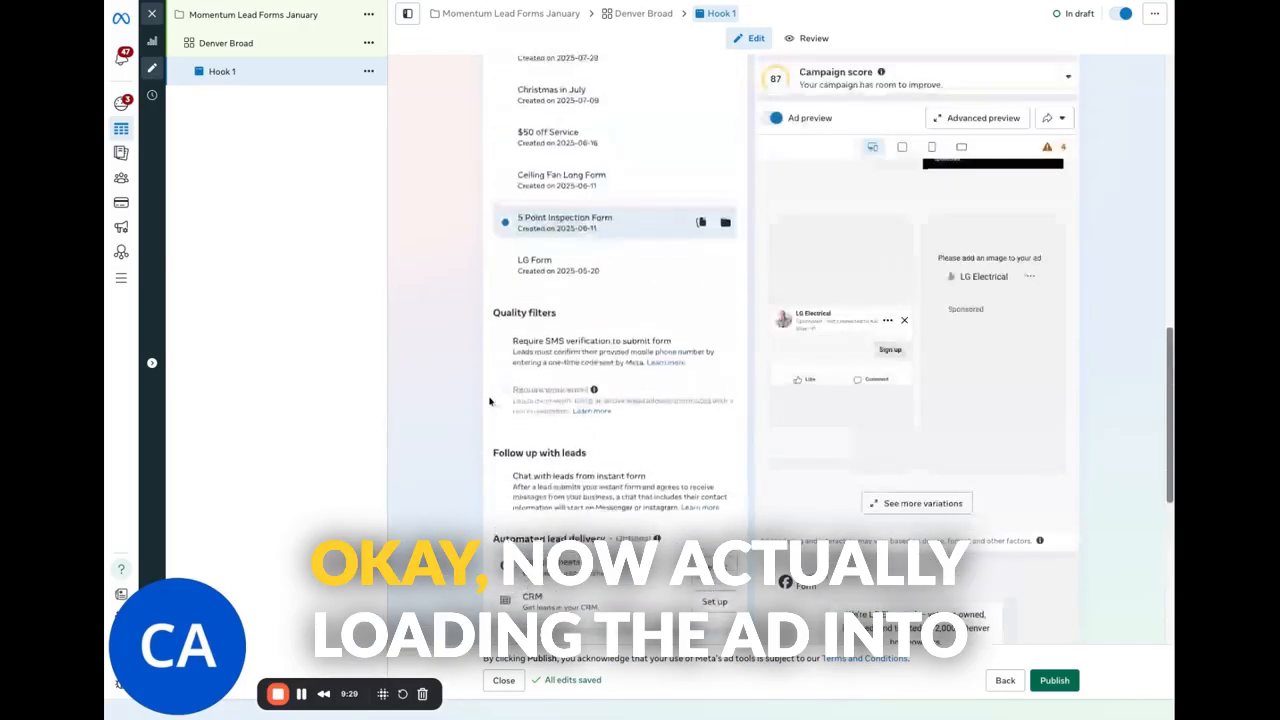
scroll(441, 348, up, 3)
scroll(441, 348, down, 8)
scroll(421, 372, down, 8)
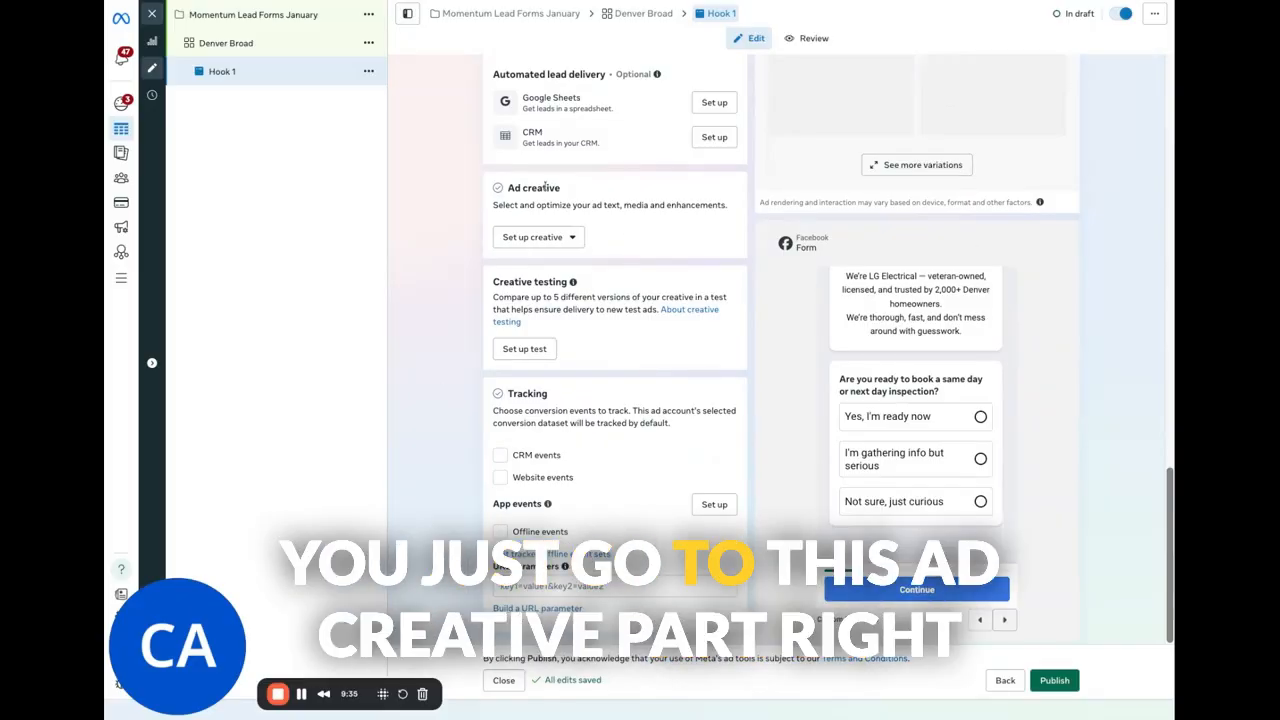
click(574, 238)
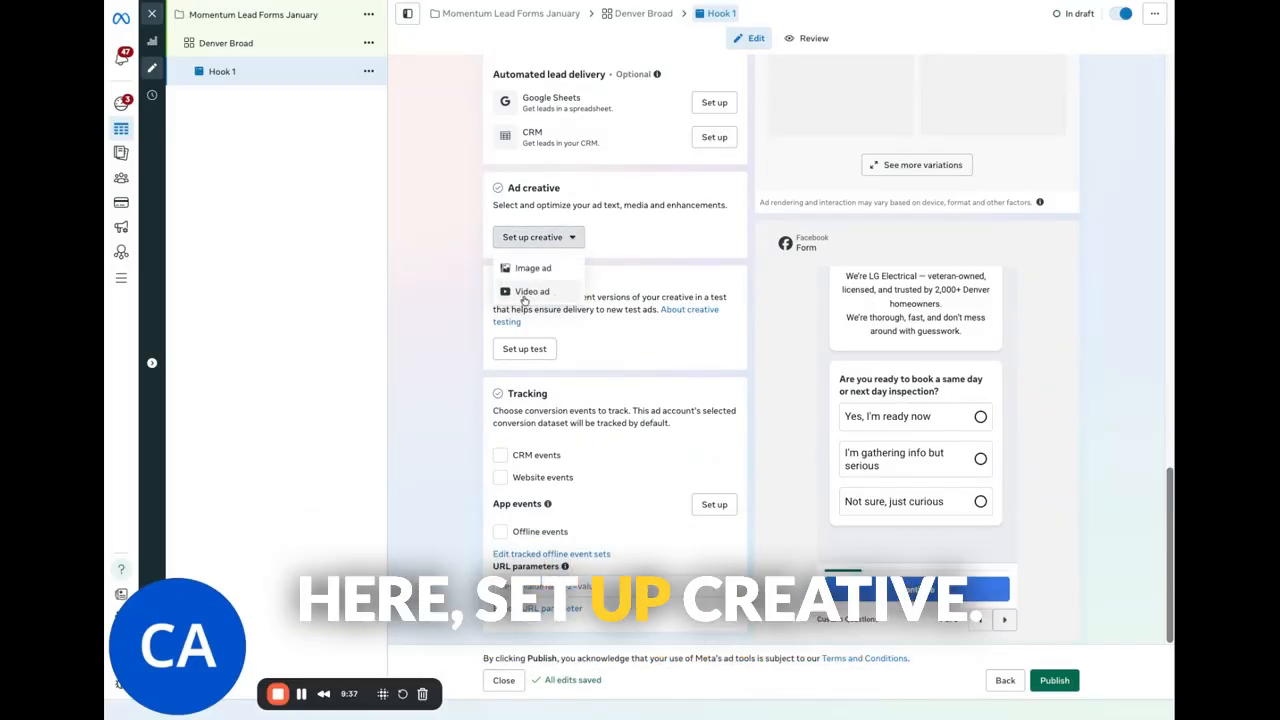
click(523, 293)
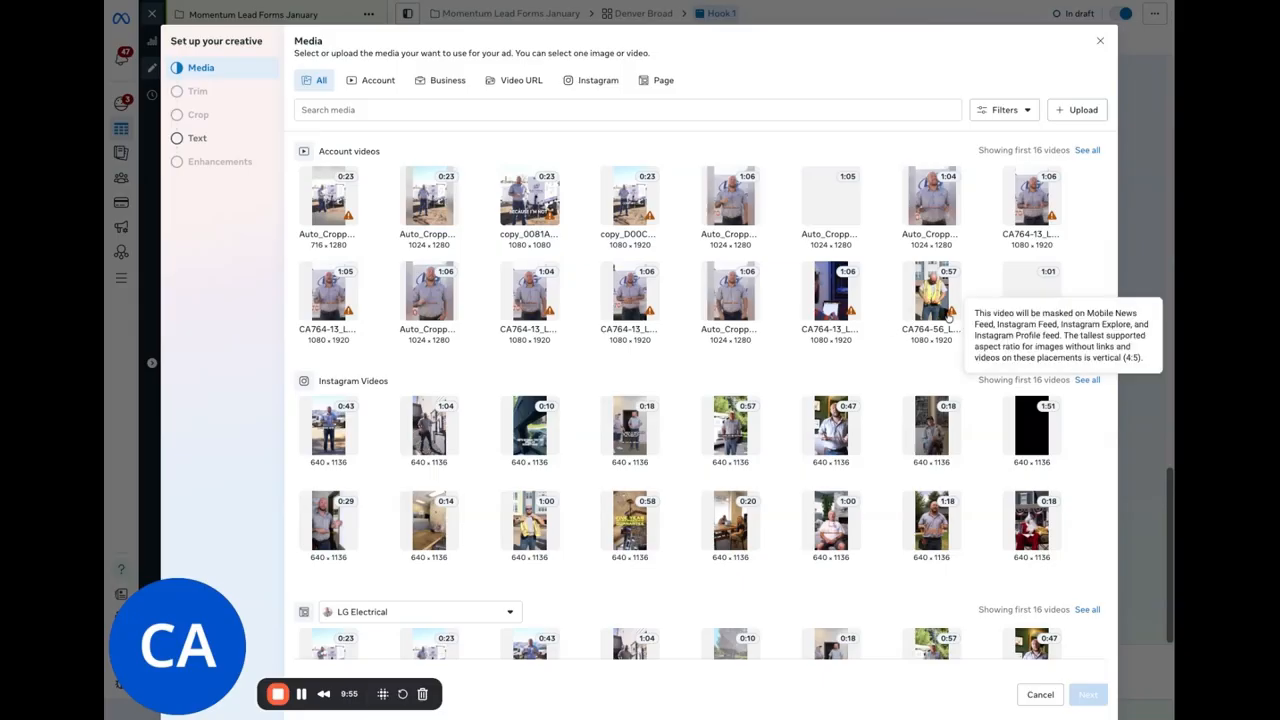
Use the 0:57 CA764-56 account video as the ad's media, checking its playback, skipping trimming and keeping the original crops.
click(937, 307)
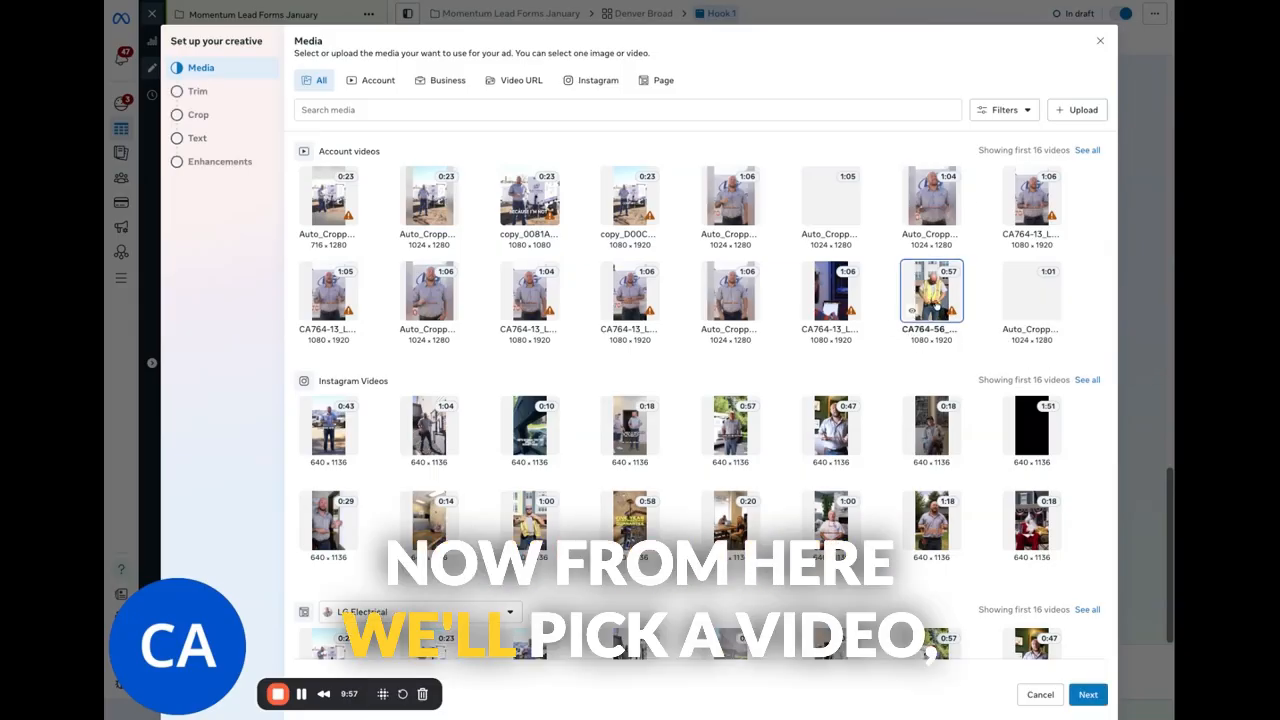
click(1088, 694)
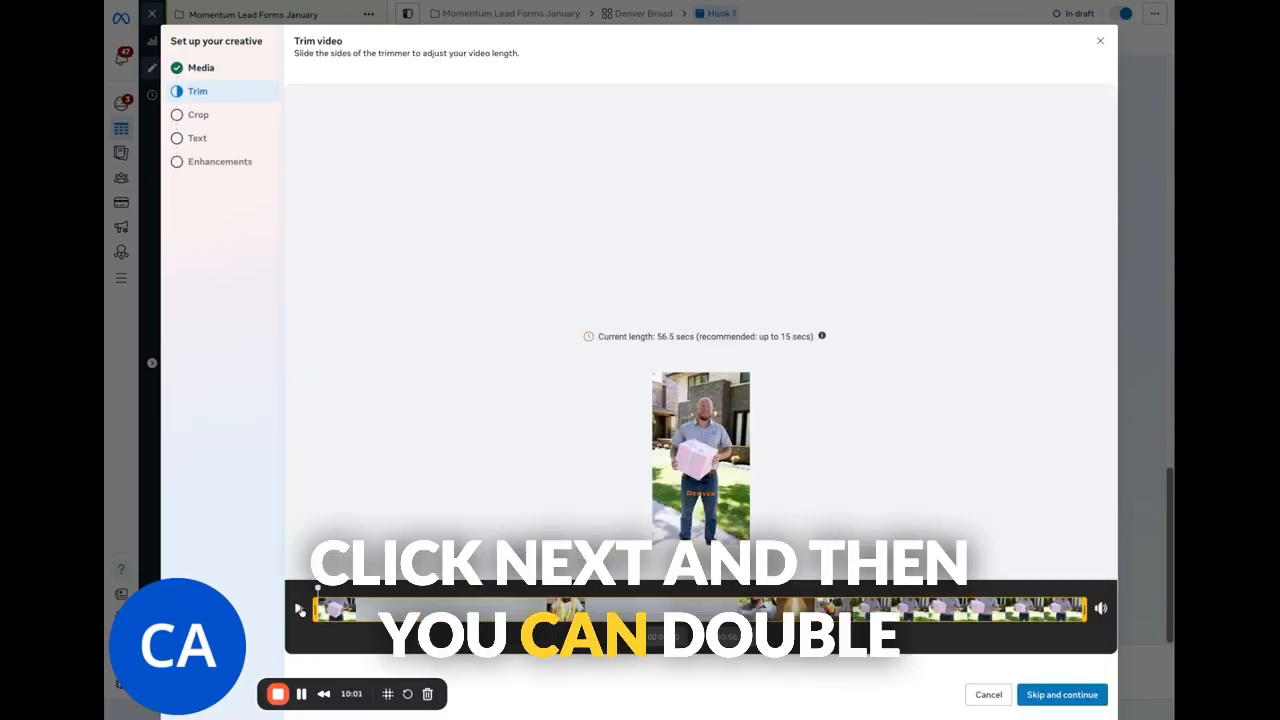
click(299, 610)
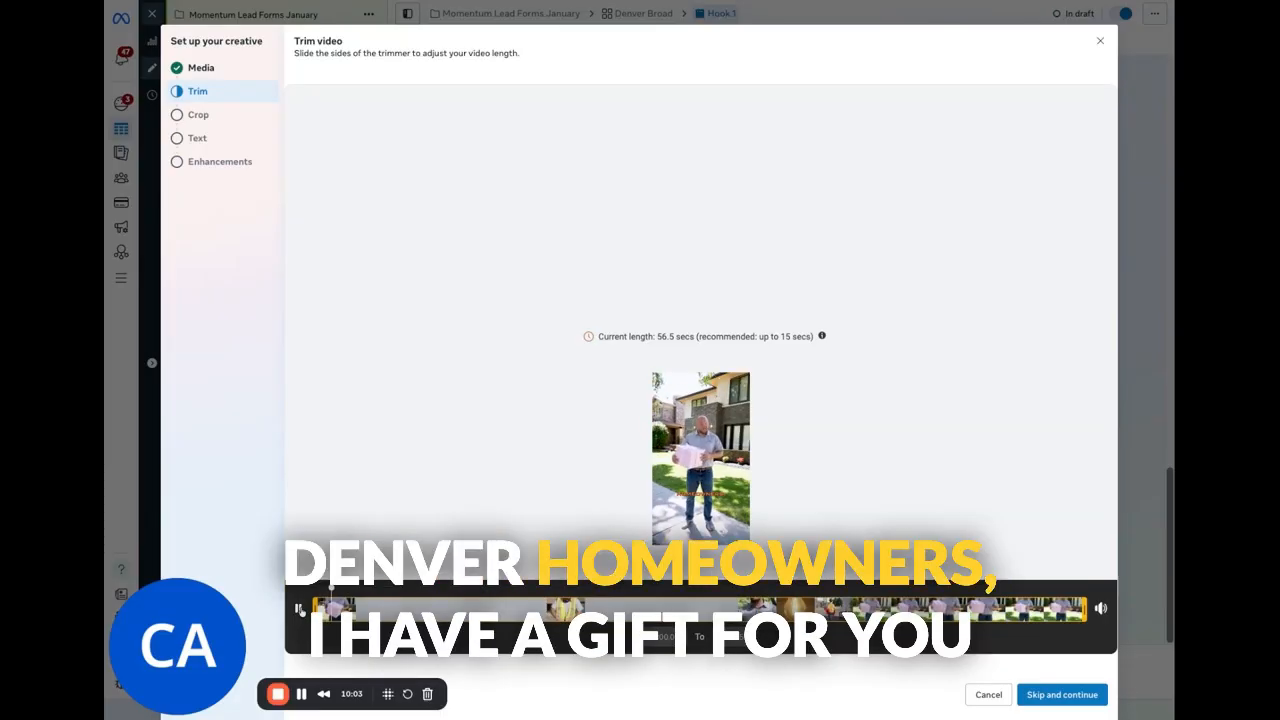
click(299, 610)
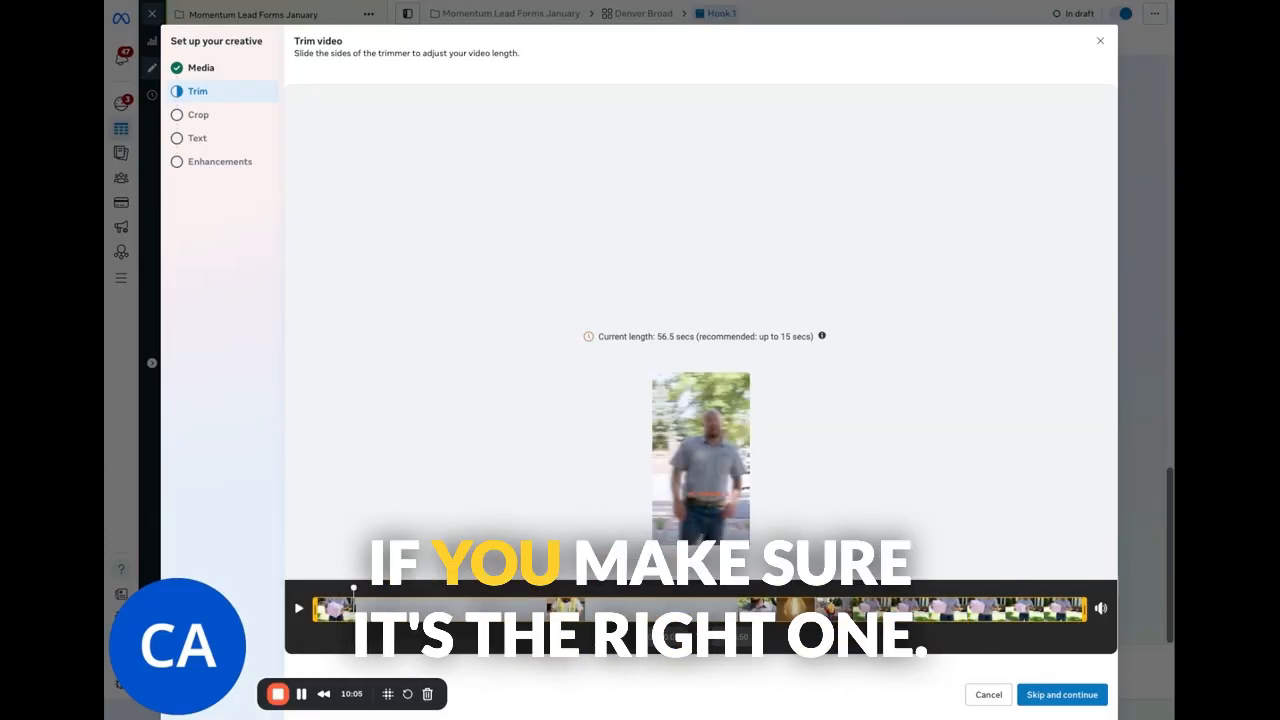
click(1050, 692)
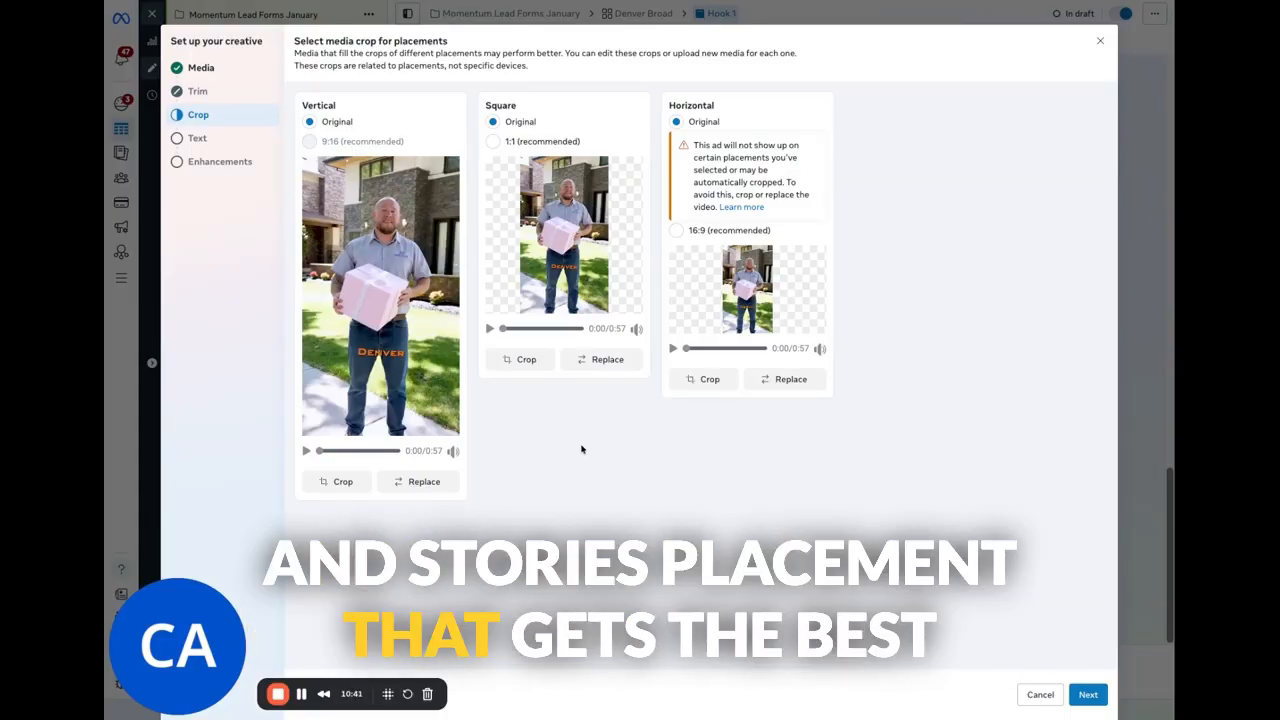
click(1088, 694)
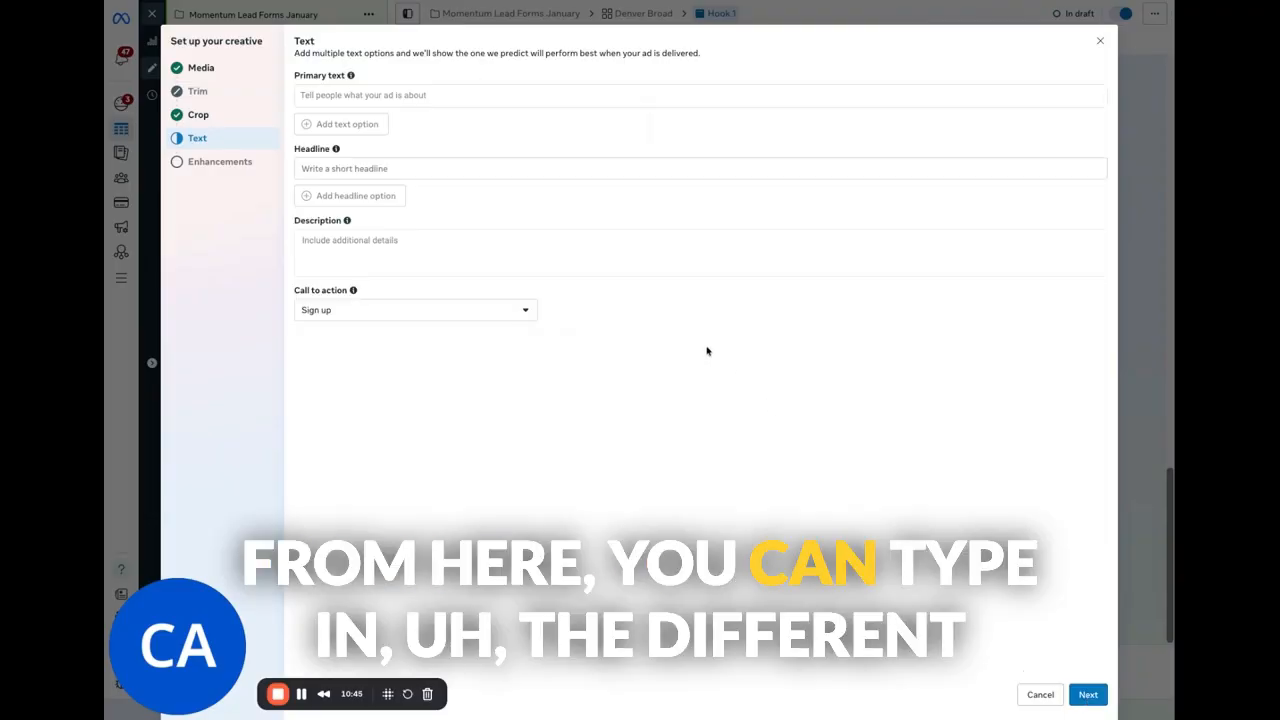
Enter "Primary" as the ad's primary text and "Headline" as its headline.
click(535, 97)
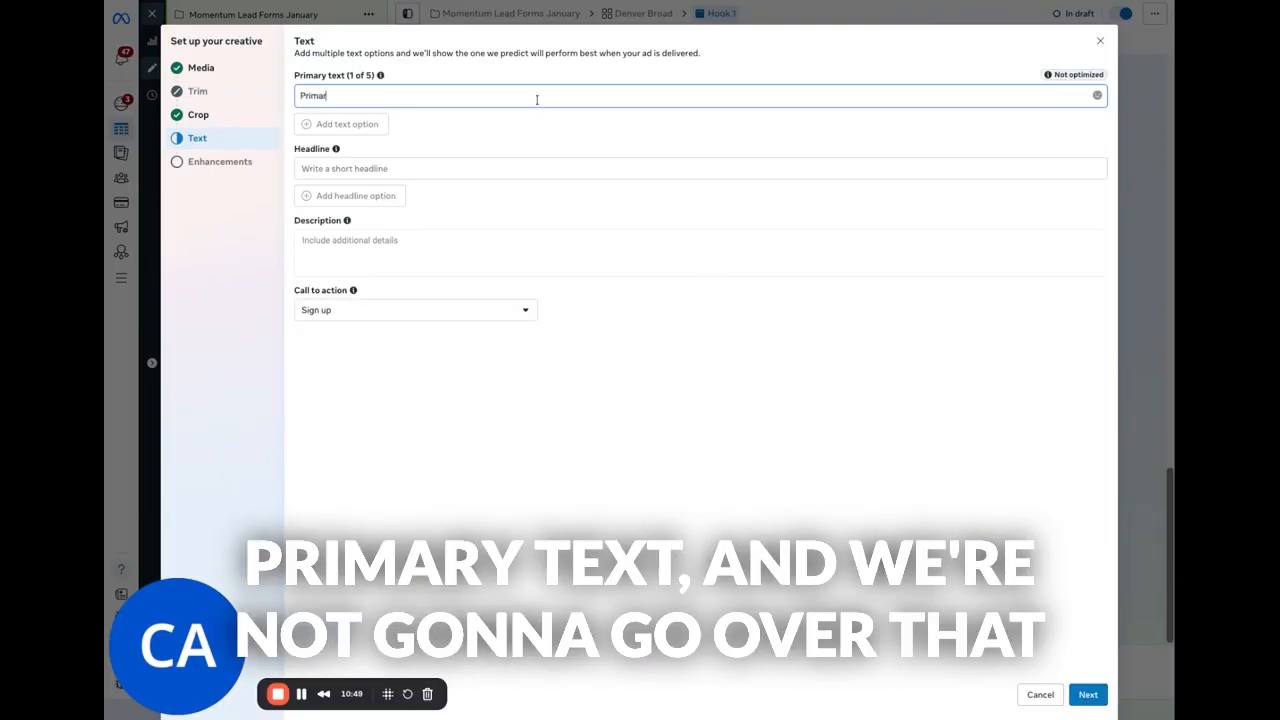
click(589, 170)
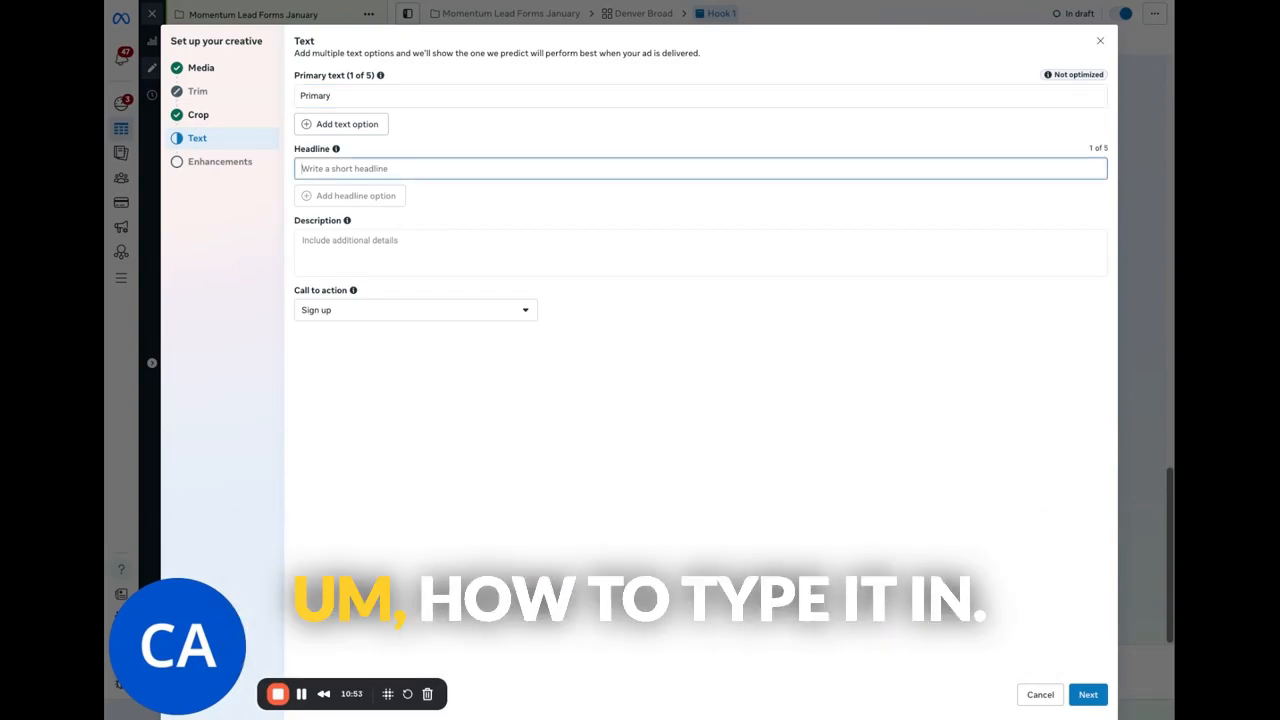
text(Primary)
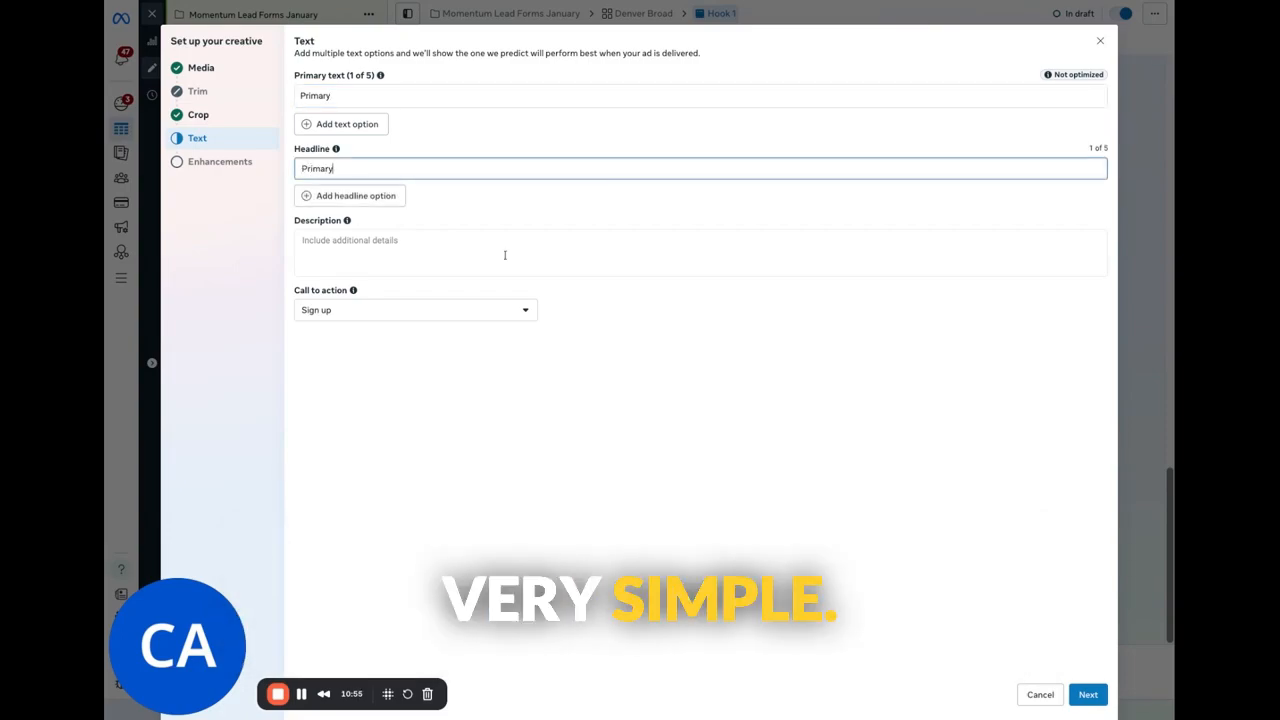
key(BackSpace)
key(BackSpace)
key(BackSpace)
key(BackSpace)
key(BackSpace)
key(BackSpace)
key(BackSpace)
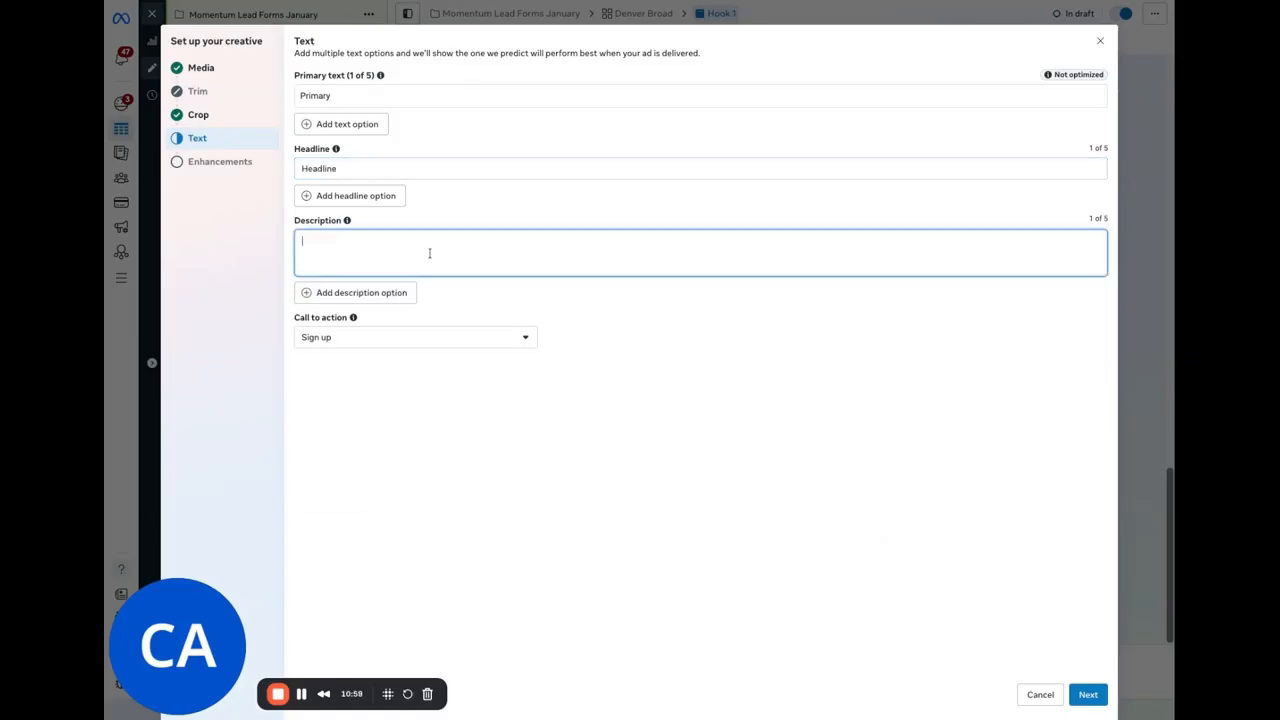
Enter "Descrpition" as the ad's description and set its call to action to Get quote.
click(429, 253)
text(Description)
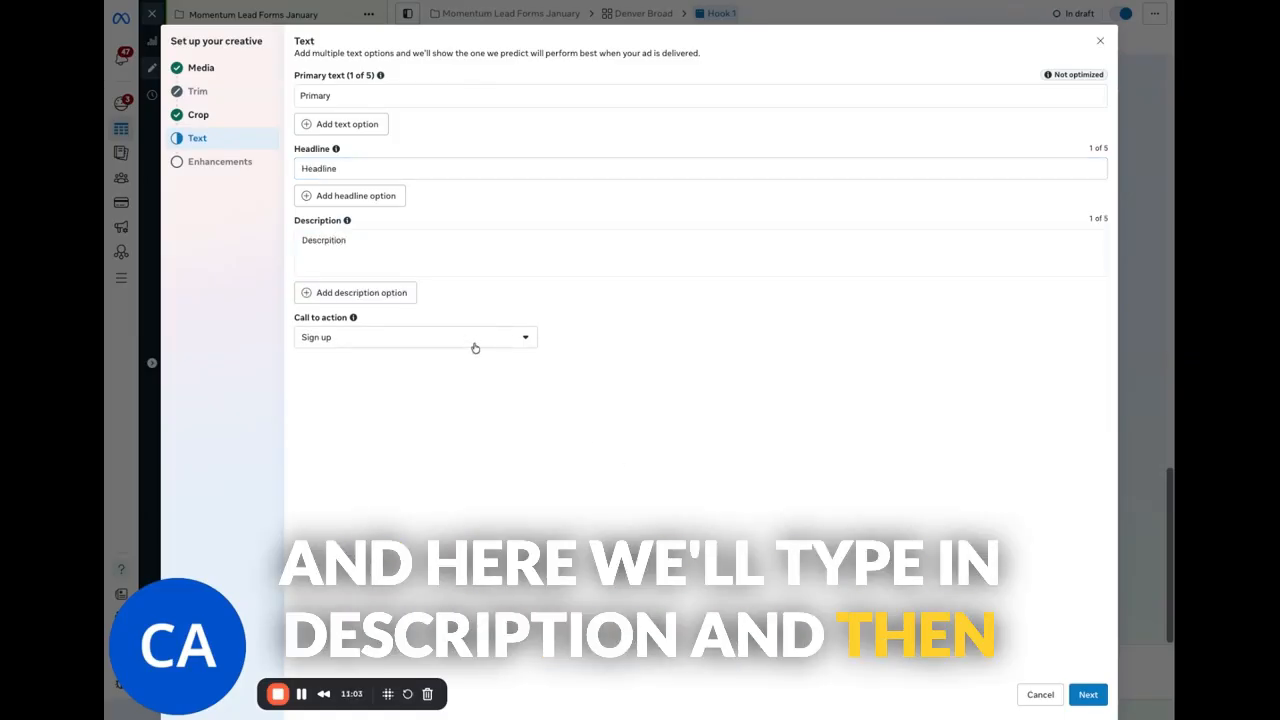
click(475, 345)
scroll(470, 444, down, 1)
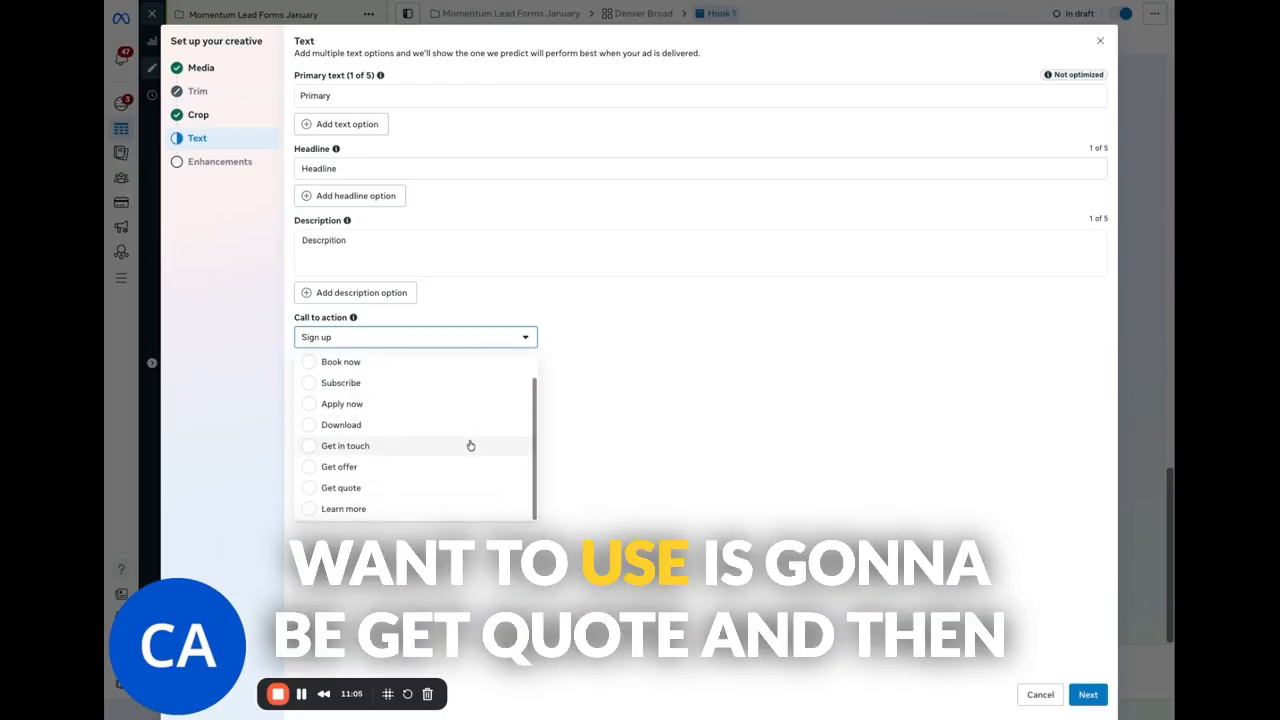
click(441, 488)
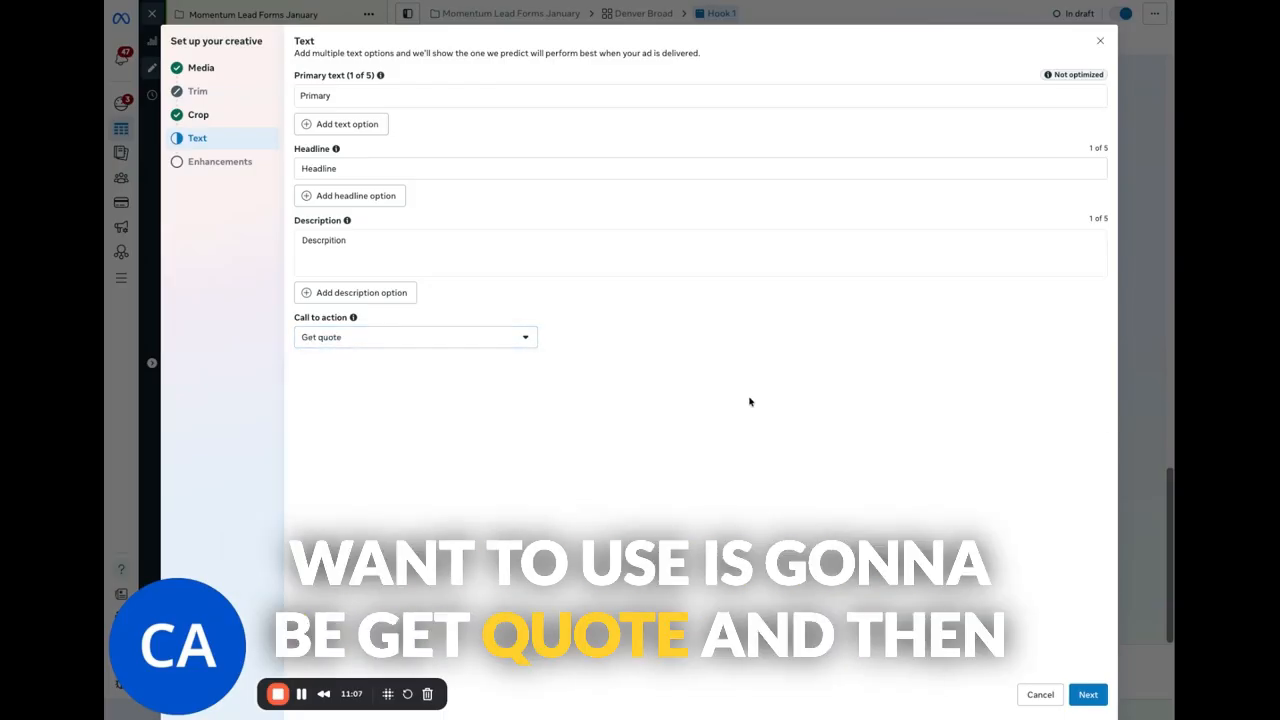
Finish the creative setup, leaving the Advantage+ creative enhancements at their default selections.
click(1090, 698)
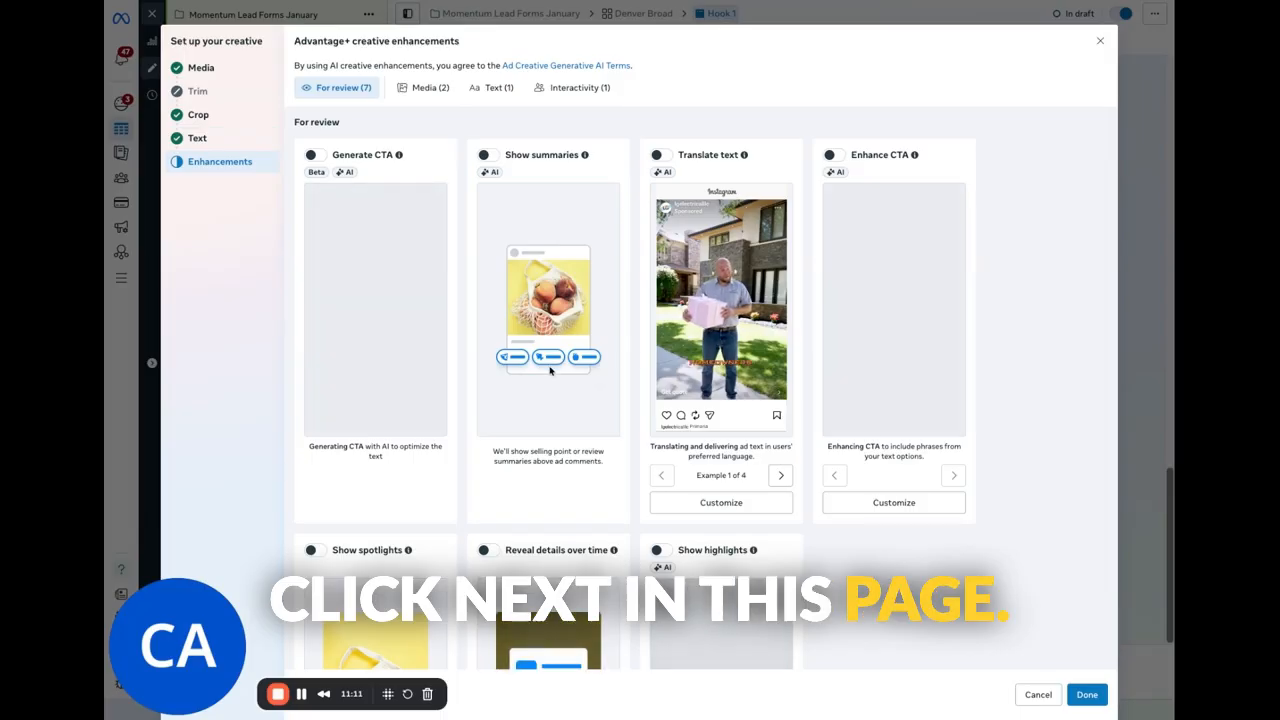
scroll(555, 373, down, 5)
scroll(555, 373, down, 2)
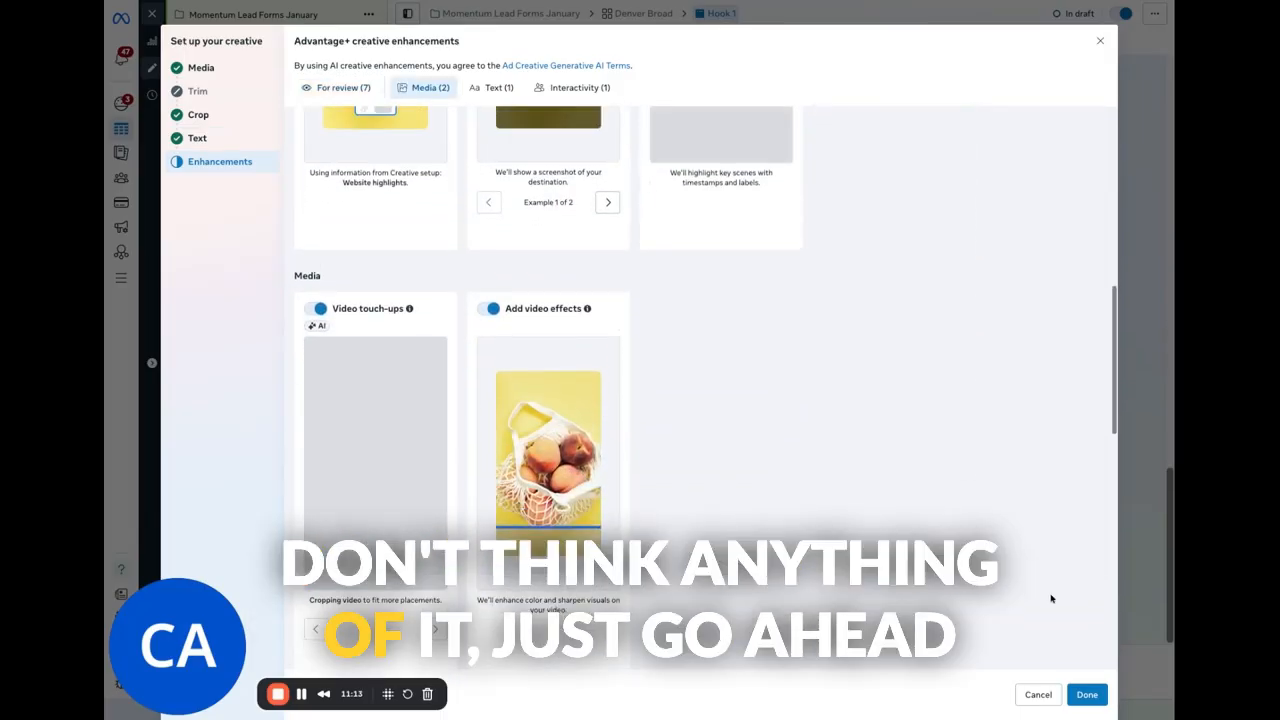
click(1088, 694)
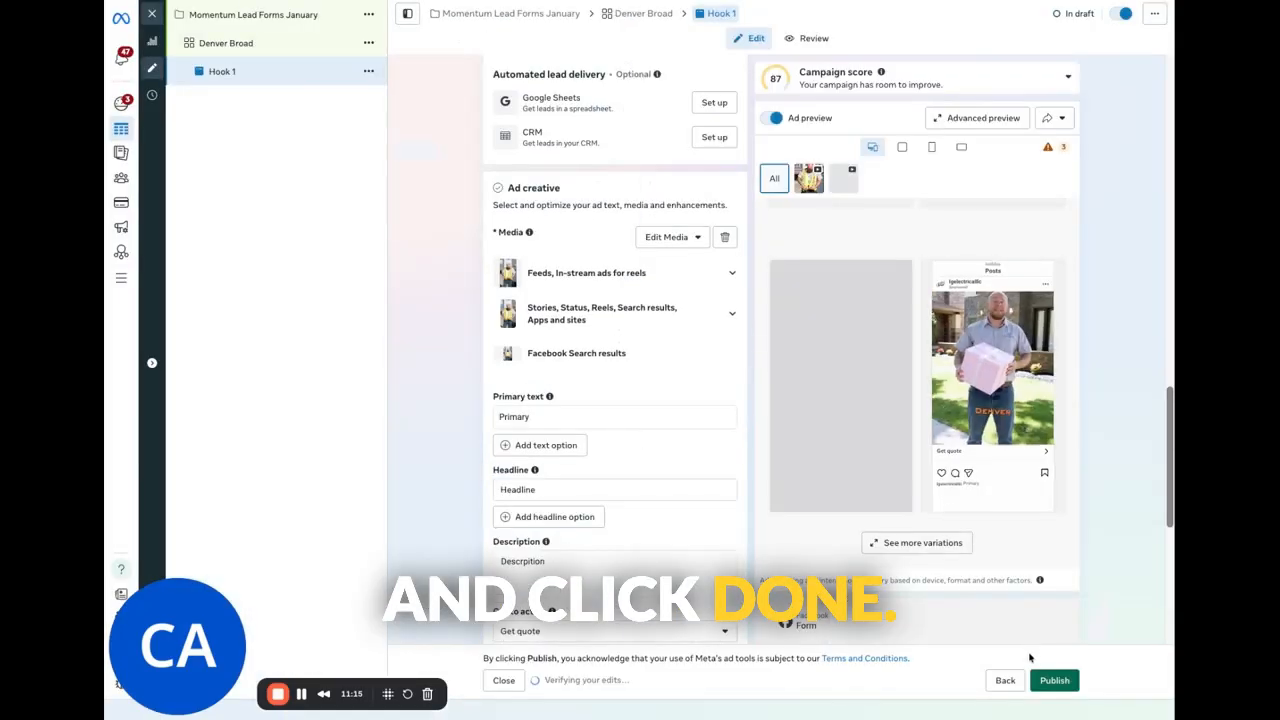
Turn off all optimizations in the ad's Advantage+ creative enhancements and save the change.
scroll(463, 357, down, 2)
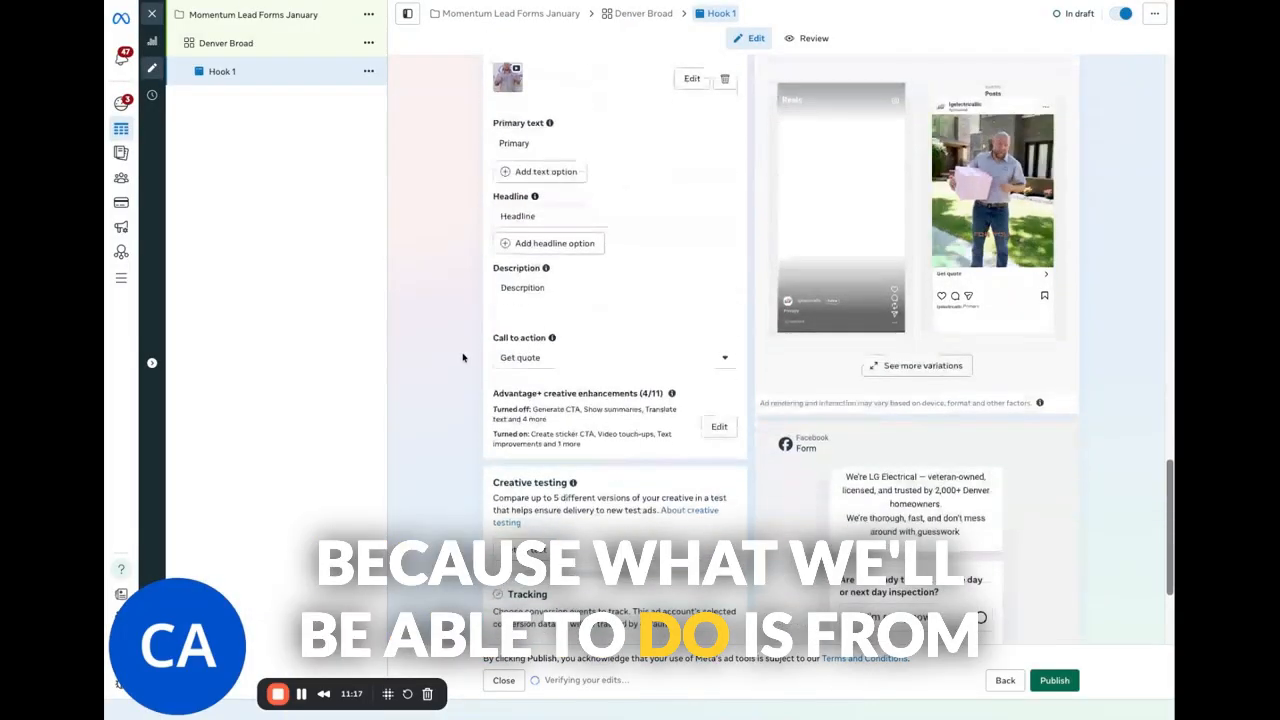
scroll(484, 337, down, 1)
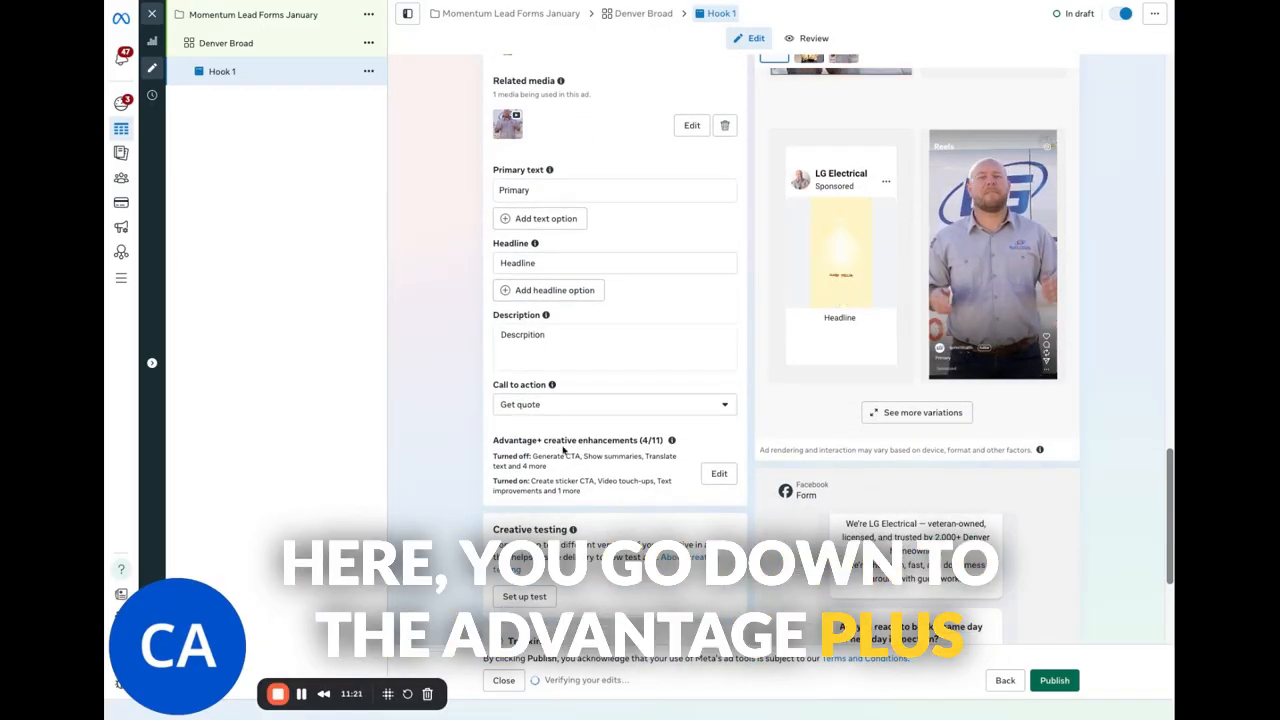
click(719, 475)
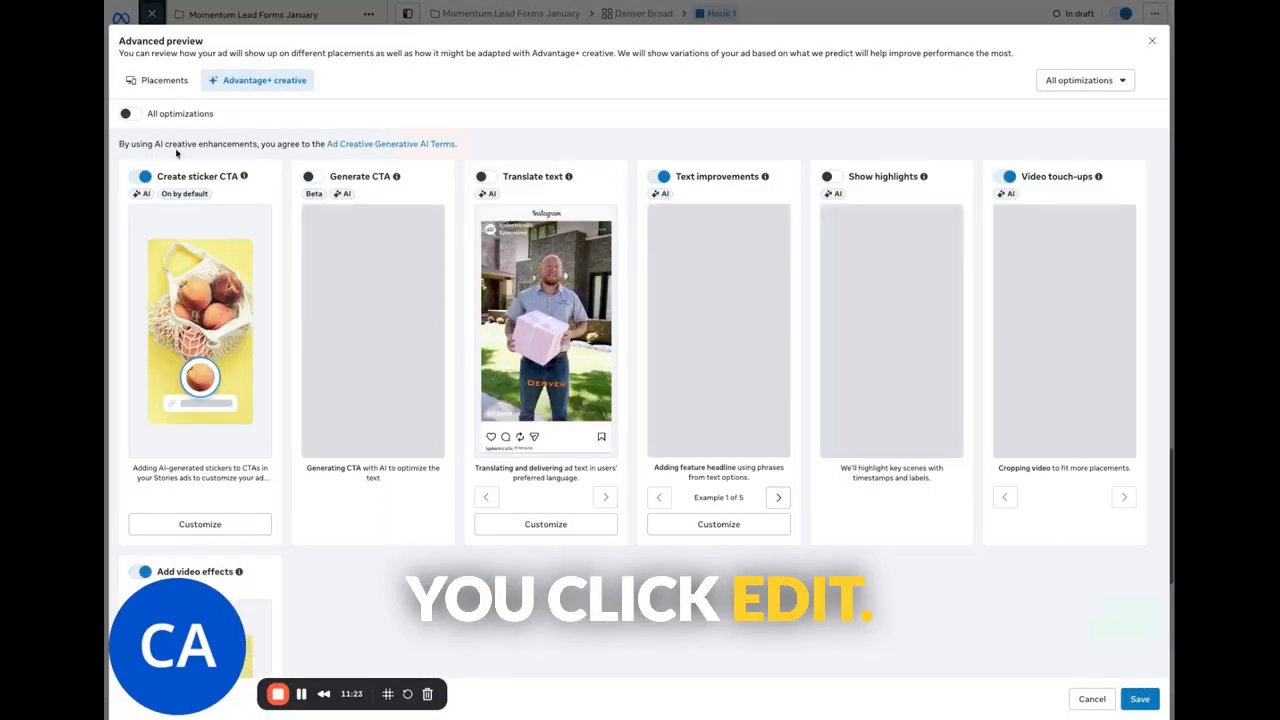
click(132, 114)
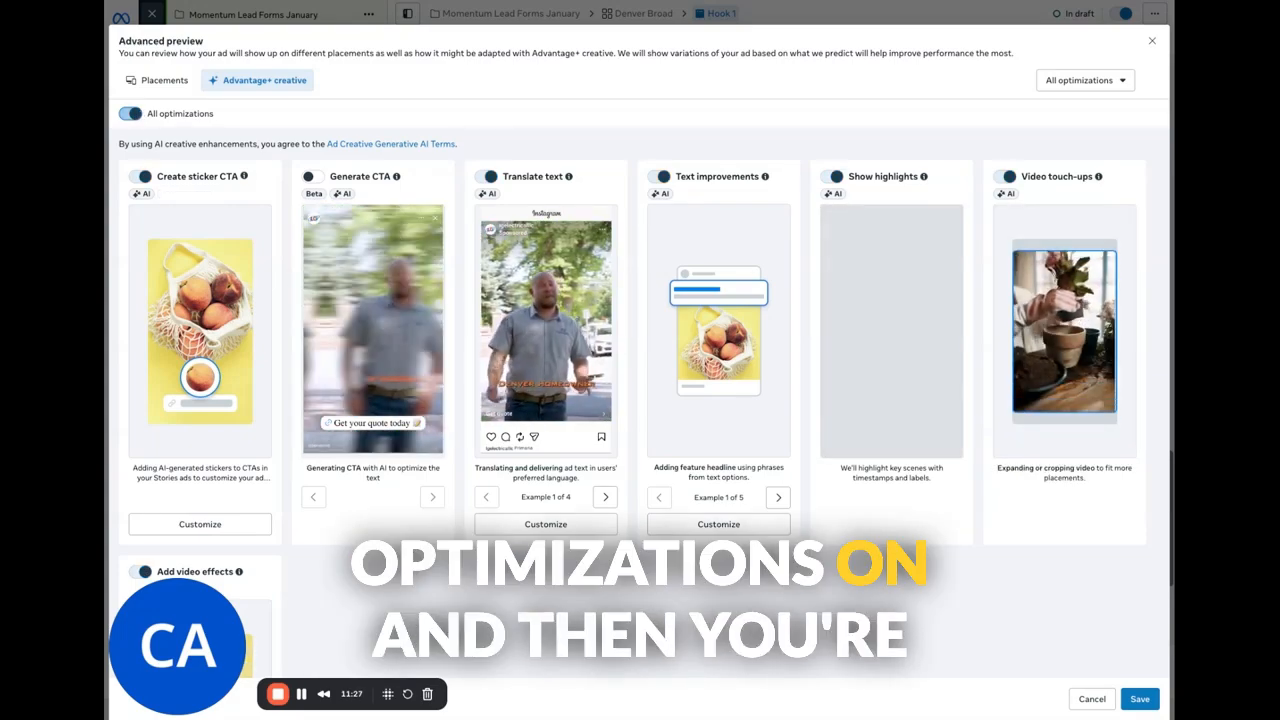
click(131, 114)
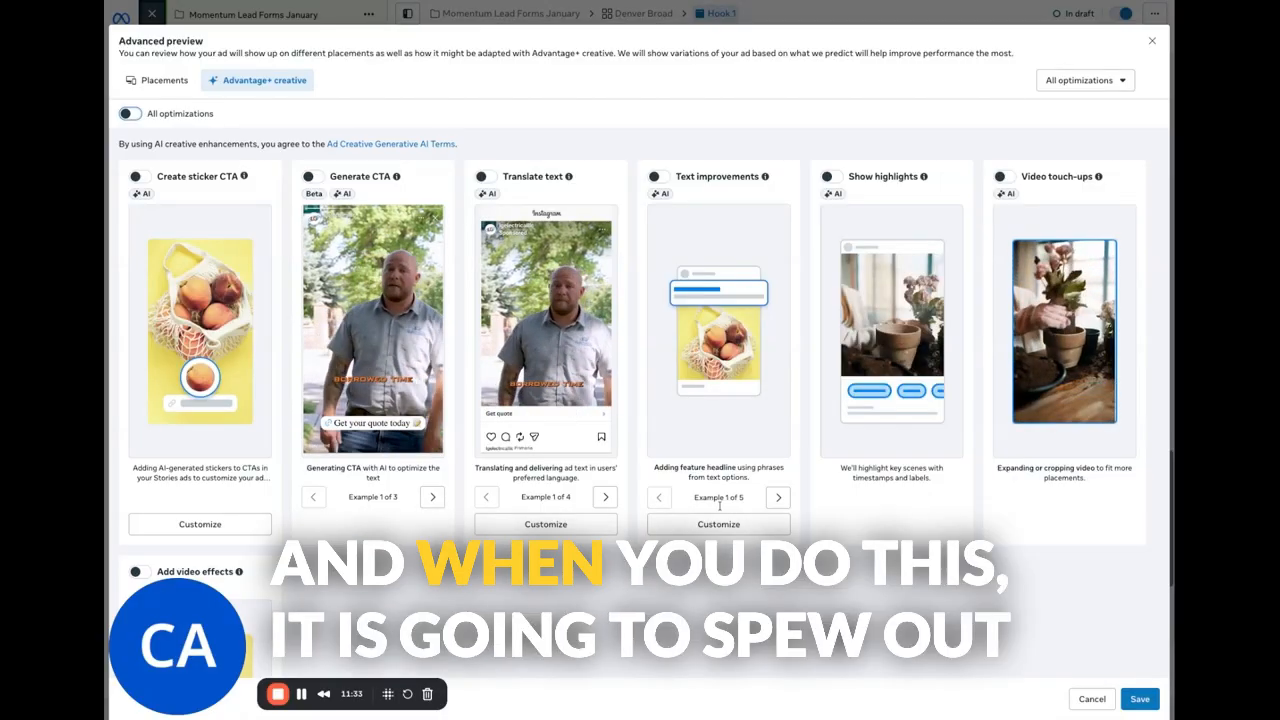
scroll(610, 455, down, 7)
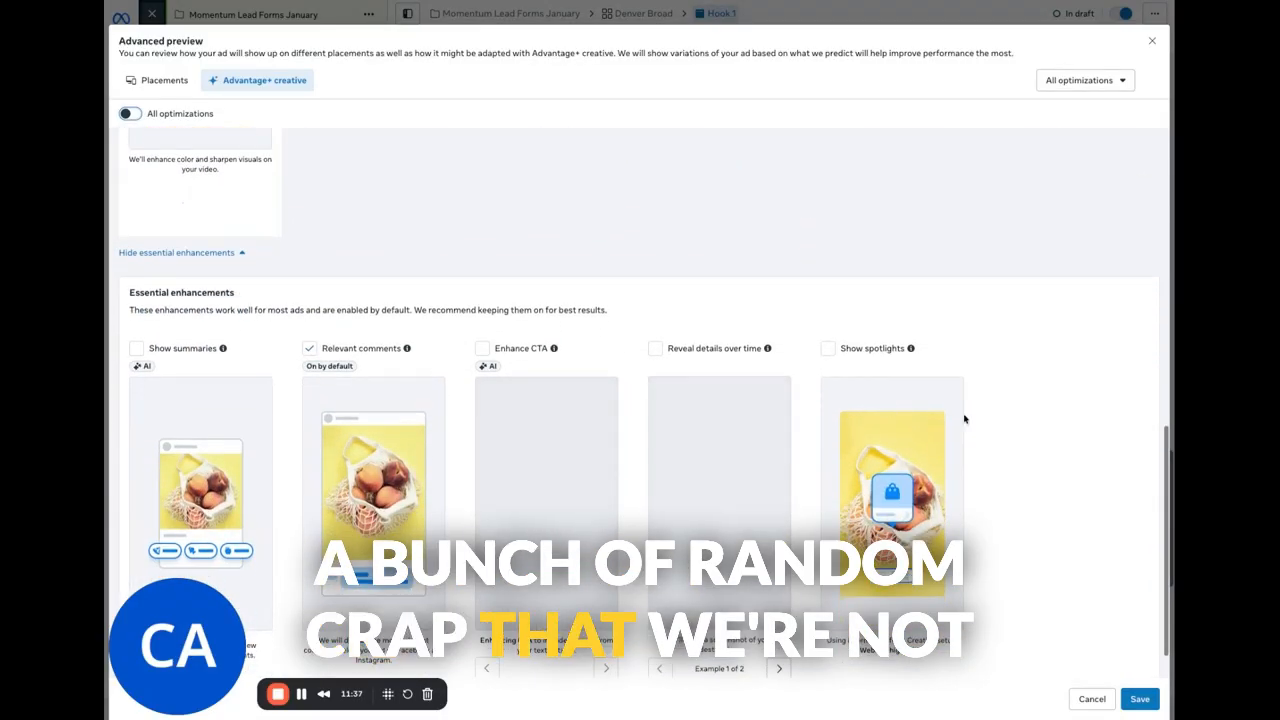
click(1140, 699)
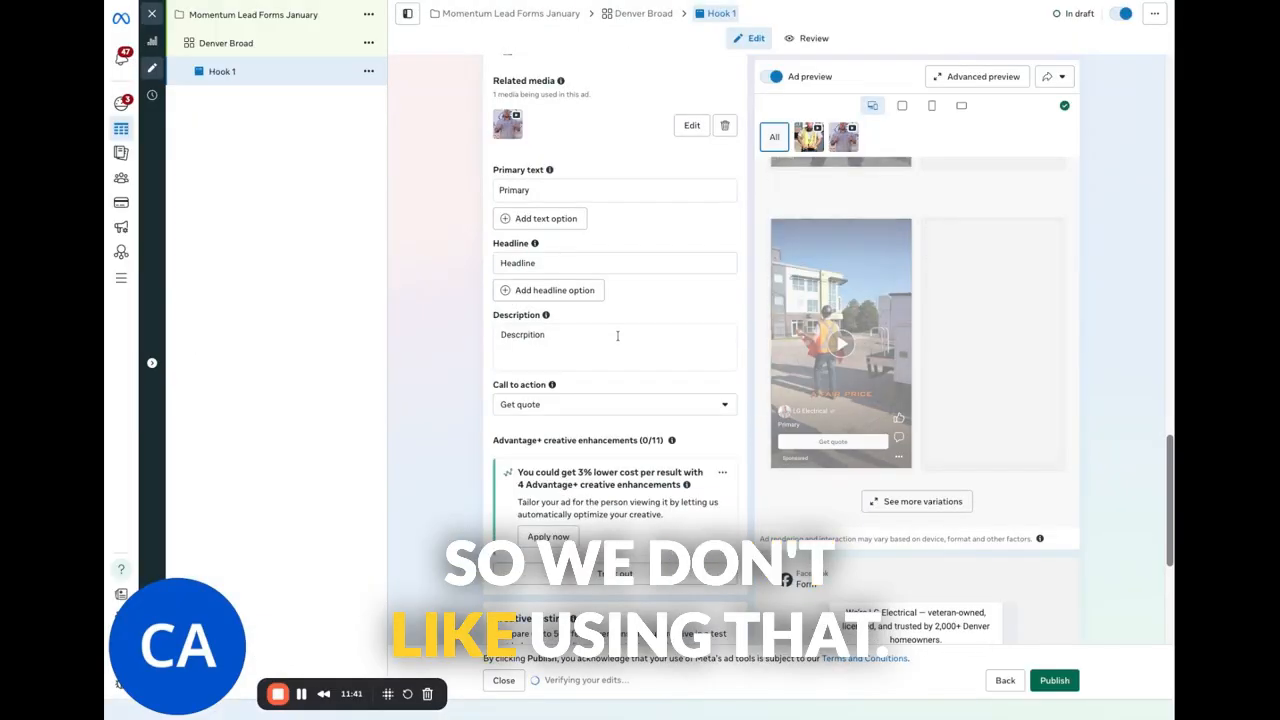
Delete the automatically added related media from the ad creative and dismiss the recommendation to add related media.
scroll(445, 344, up, 2)
scroll(445, 344, up, 1)
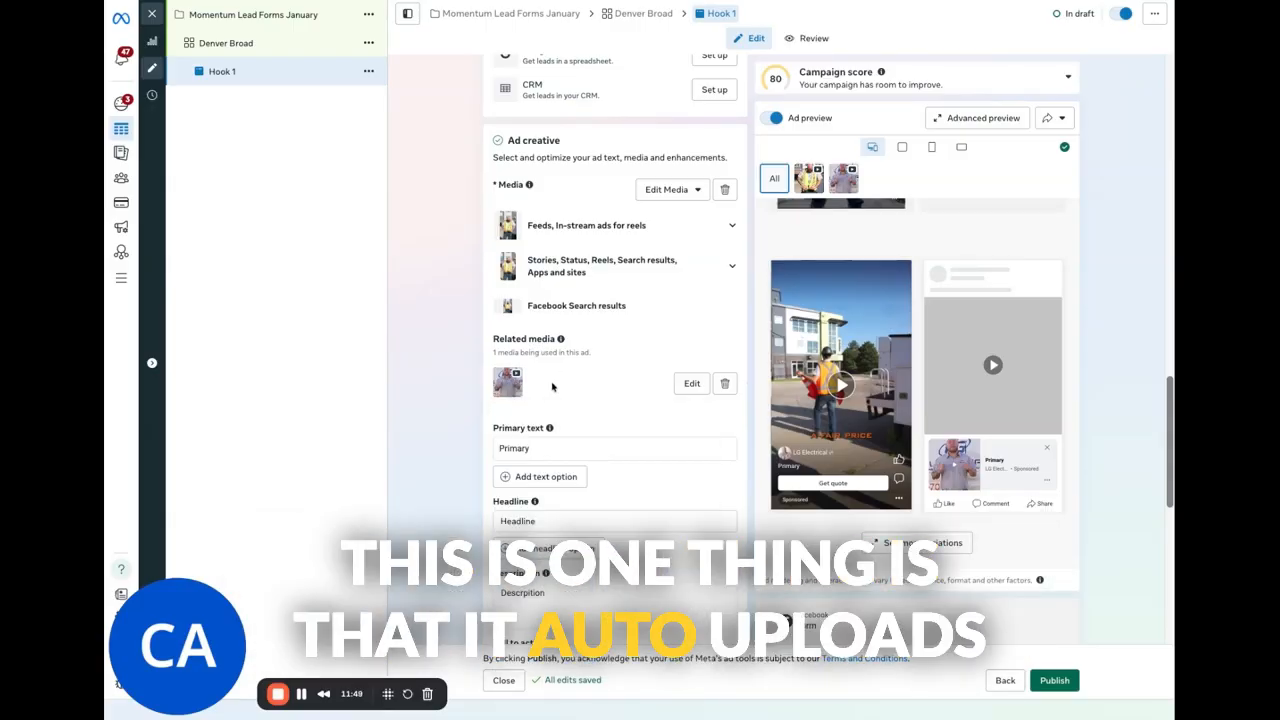
click(725, 386)
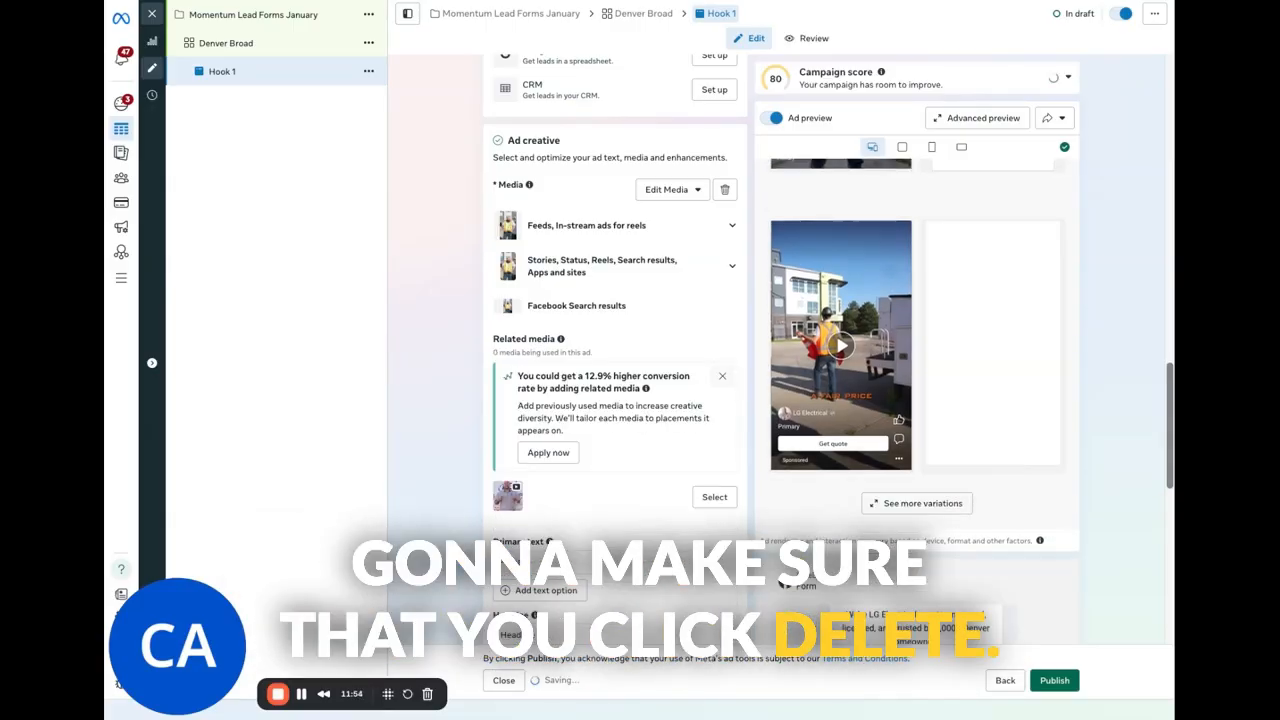
click(719, 377)
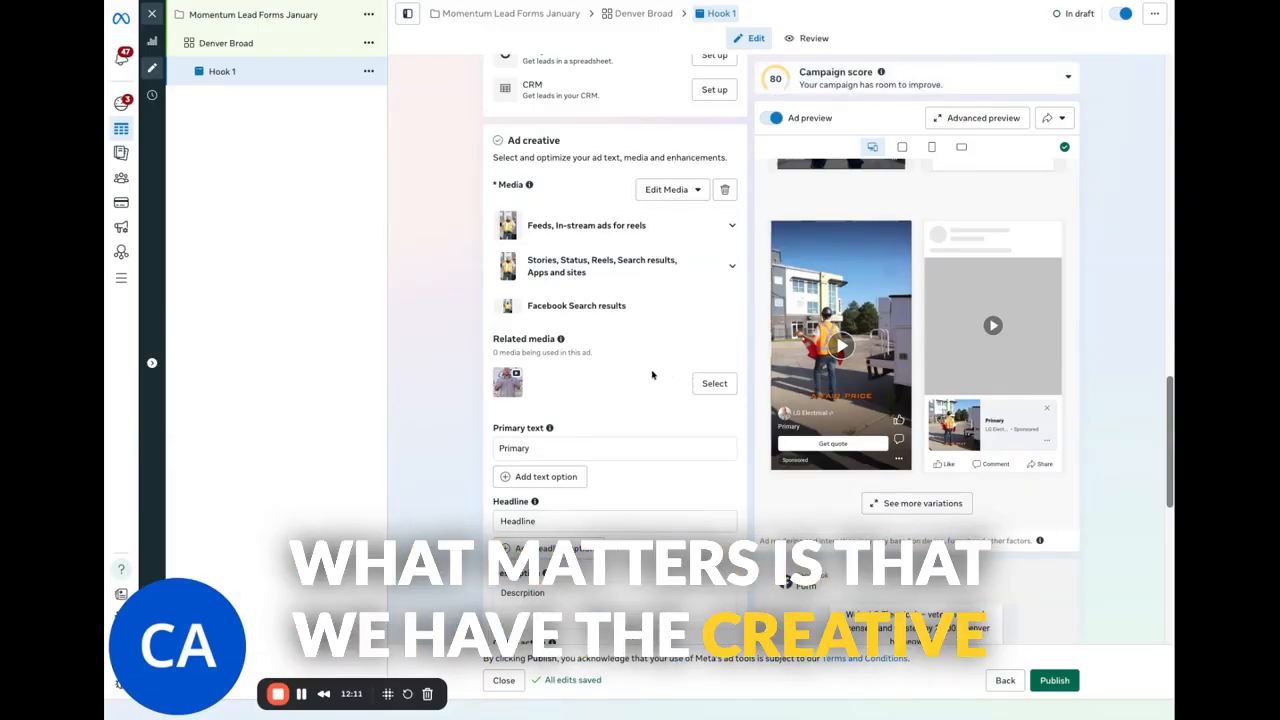
Review the Hook 1 ad's settings and duplicate the ad without applying the Advantage+ creative recommendation.
scroll(640, 372, down, 5)
scroll(610, 368, up, 3)
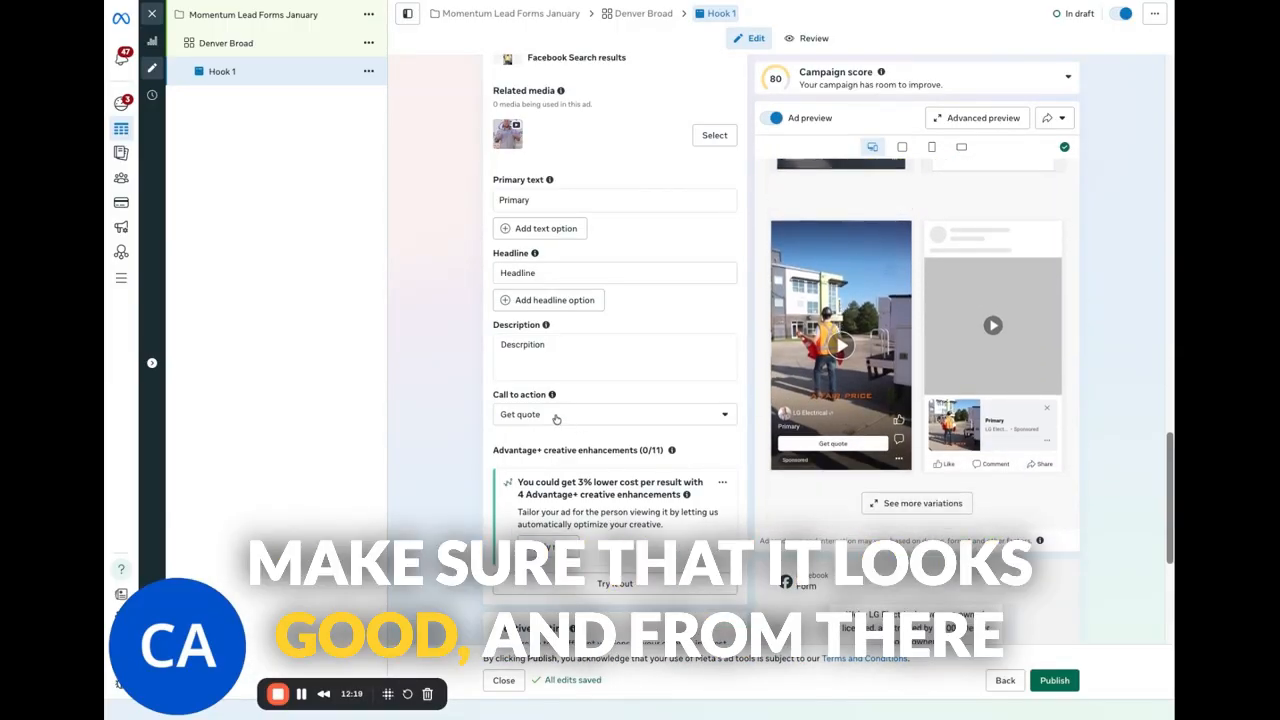
scroll(556, 419, down, 4)
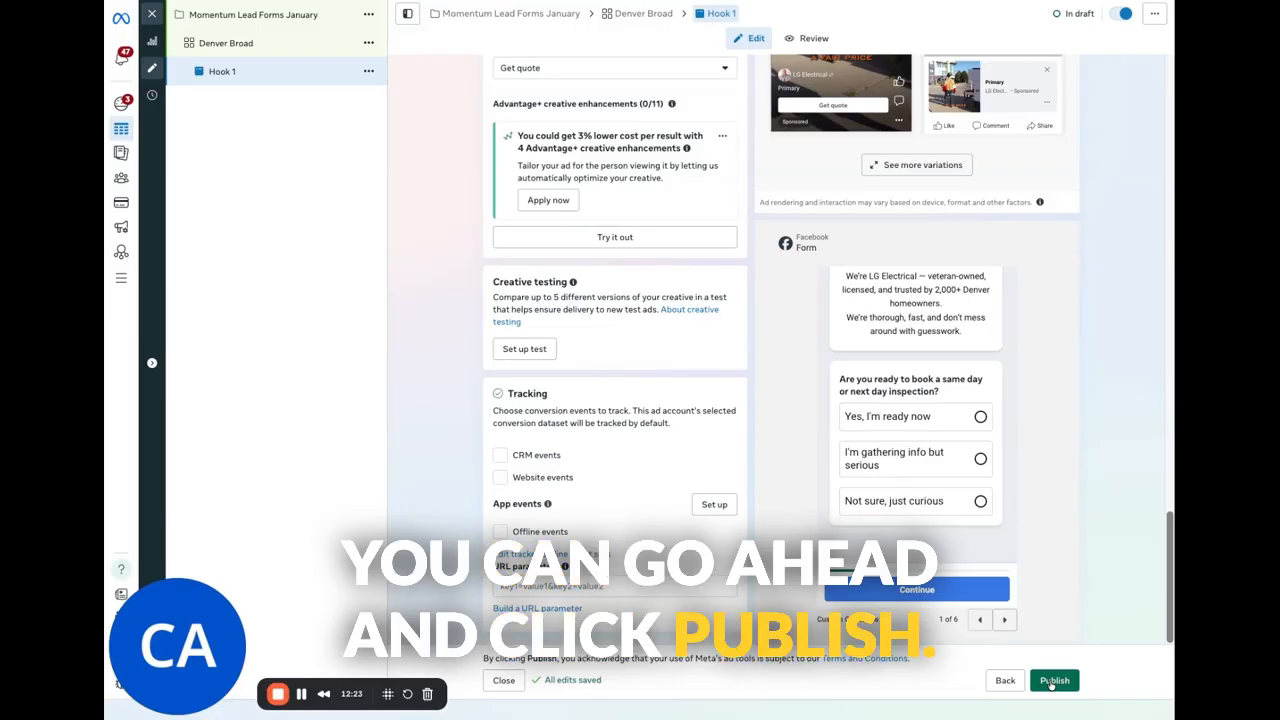
scroll(563, 373, up, 4)
scroll(565, 373, up, 3)
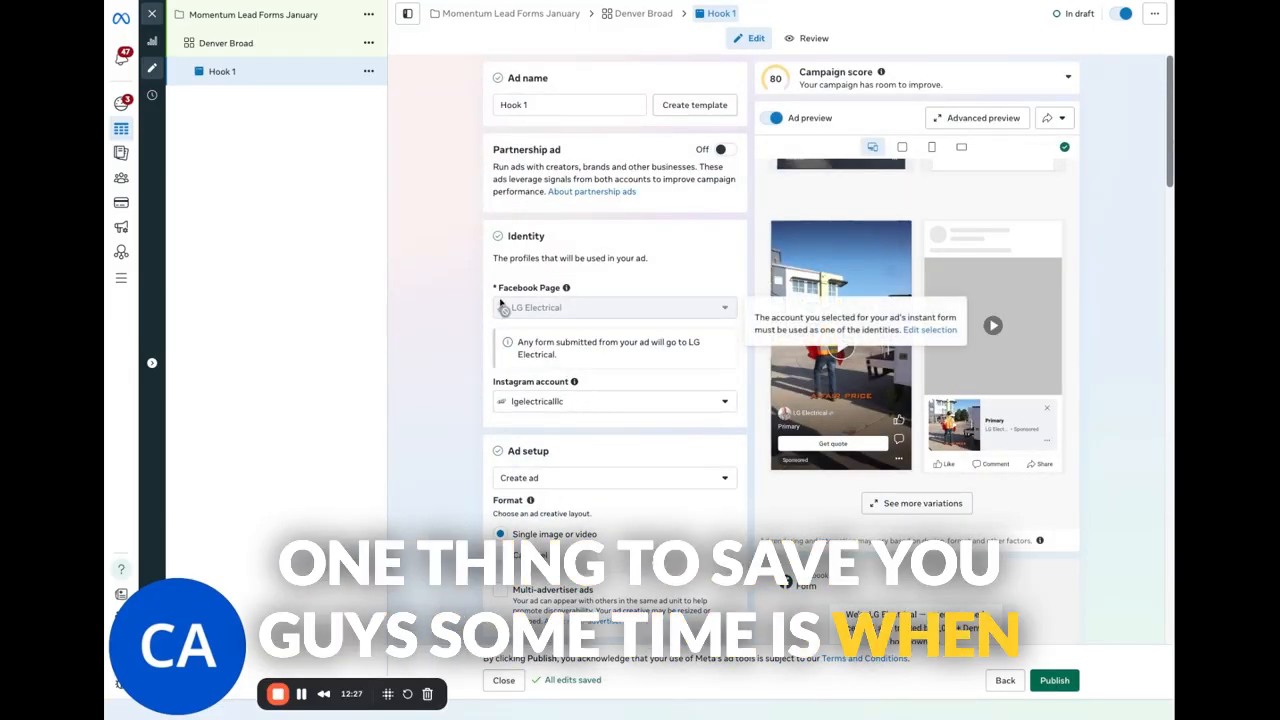
click(368, 73)
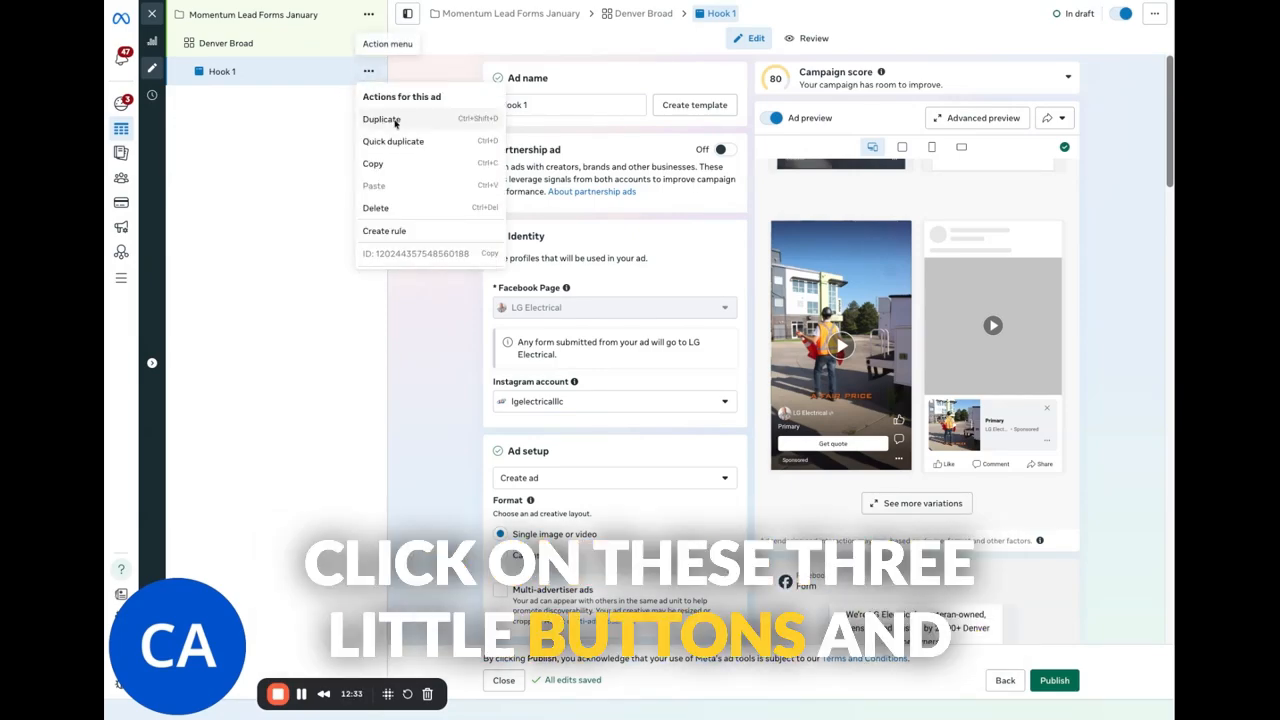
click(411, 145)
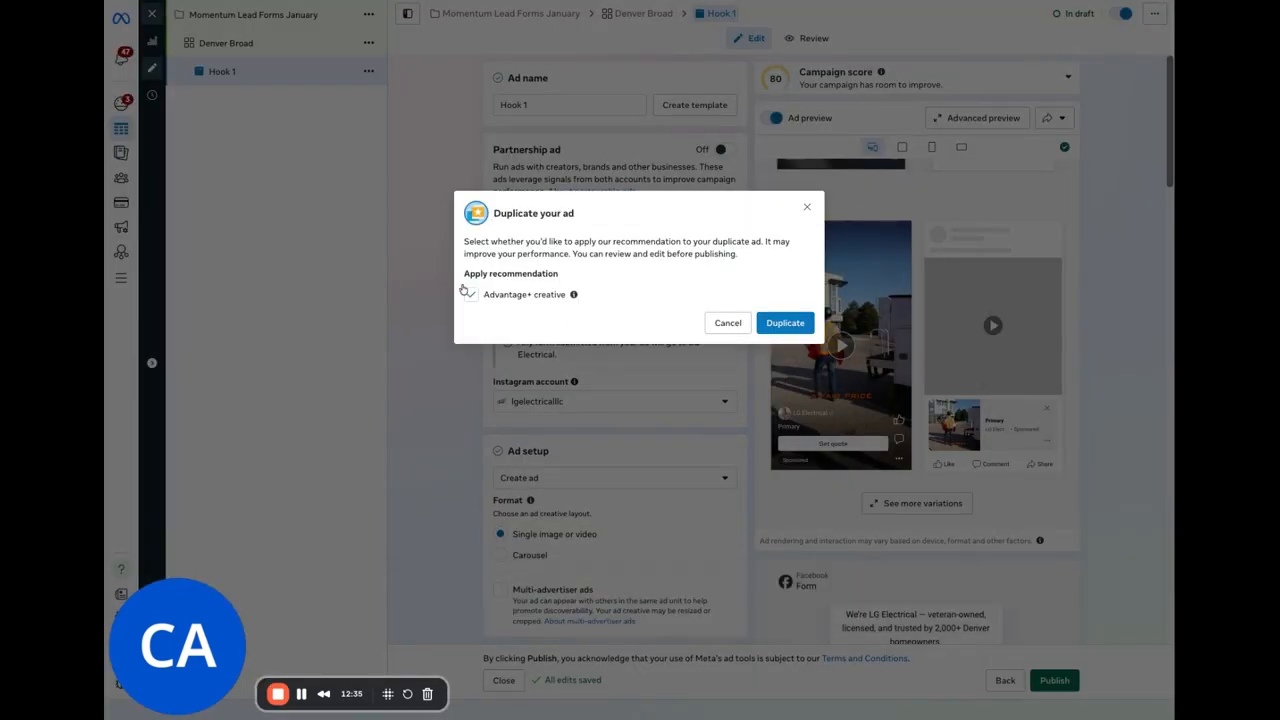
click(790, 330)
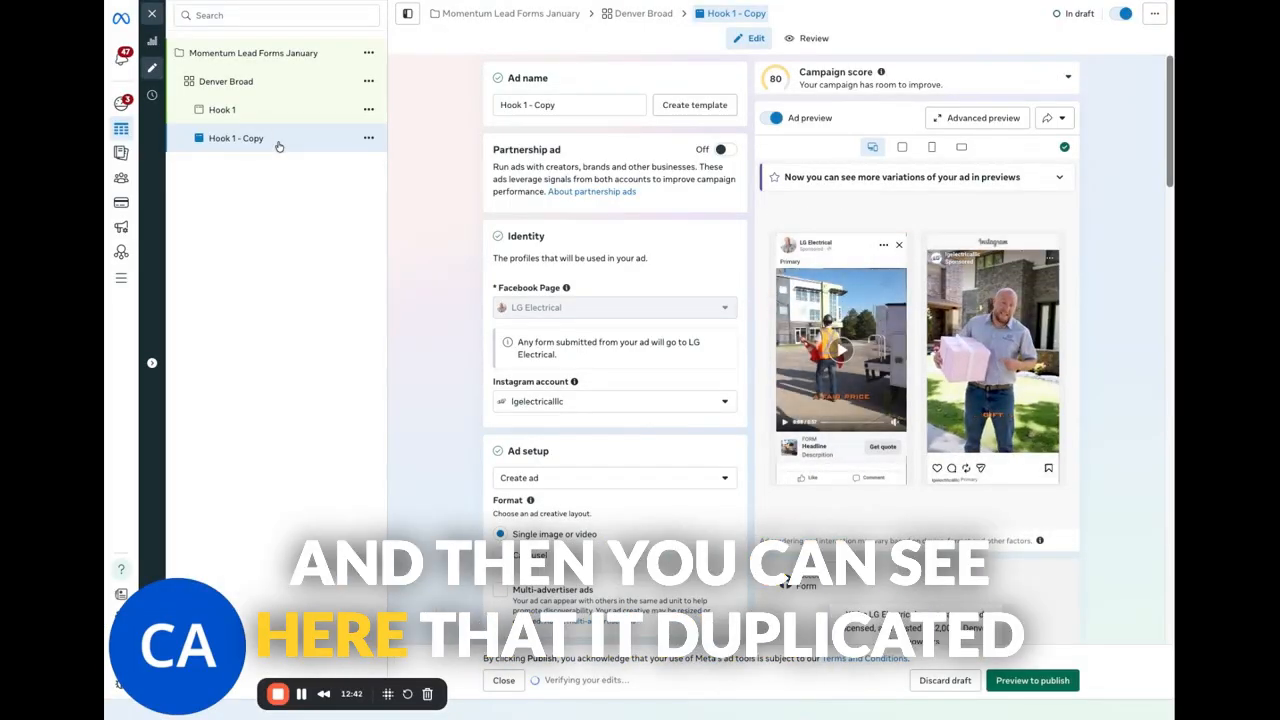
Remove the existing video from the ad creative of the Hook 1 - Copy ad.
scroll(560, 400, down, 20)
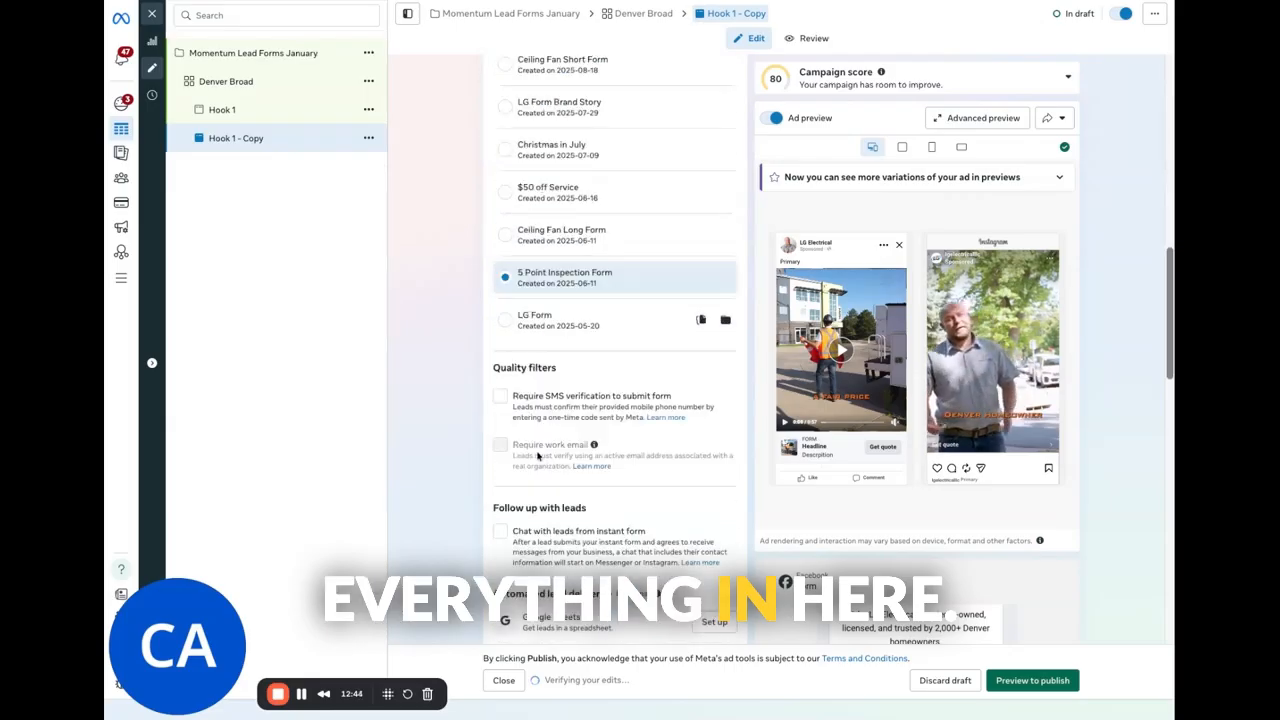
scroll(568, 440, up, 4)
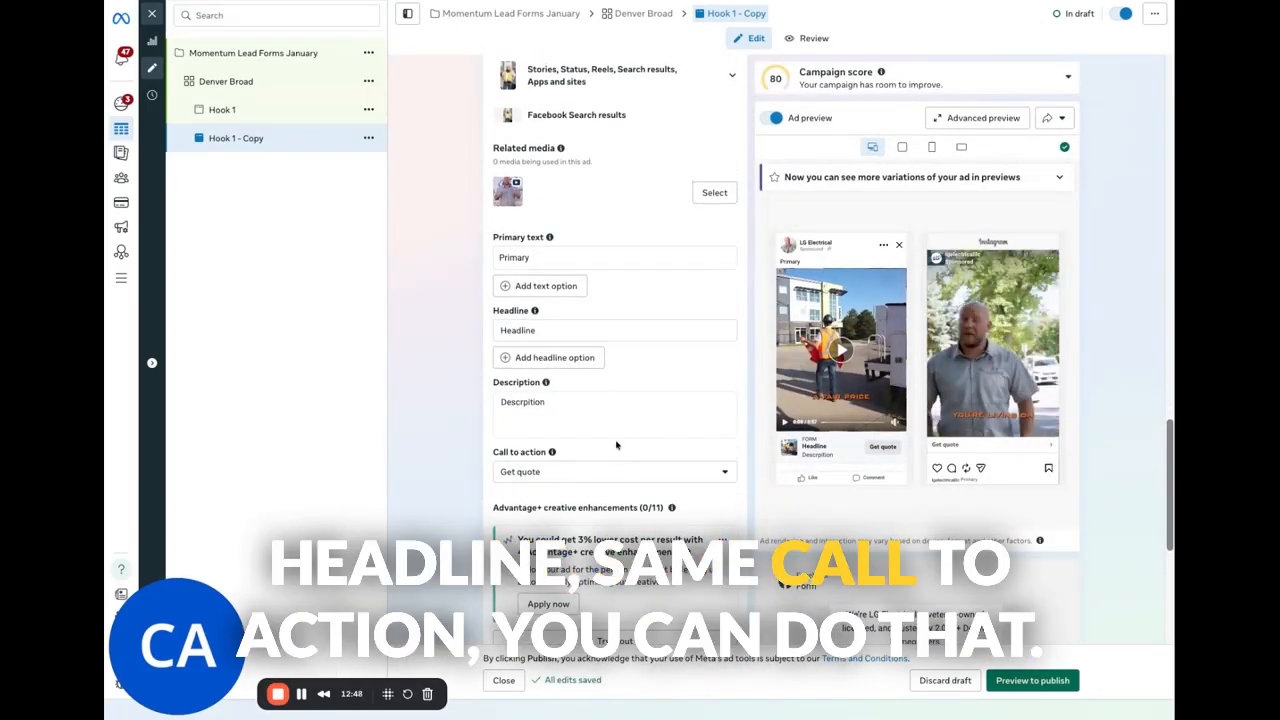
scroll(598, 410, up, 3)
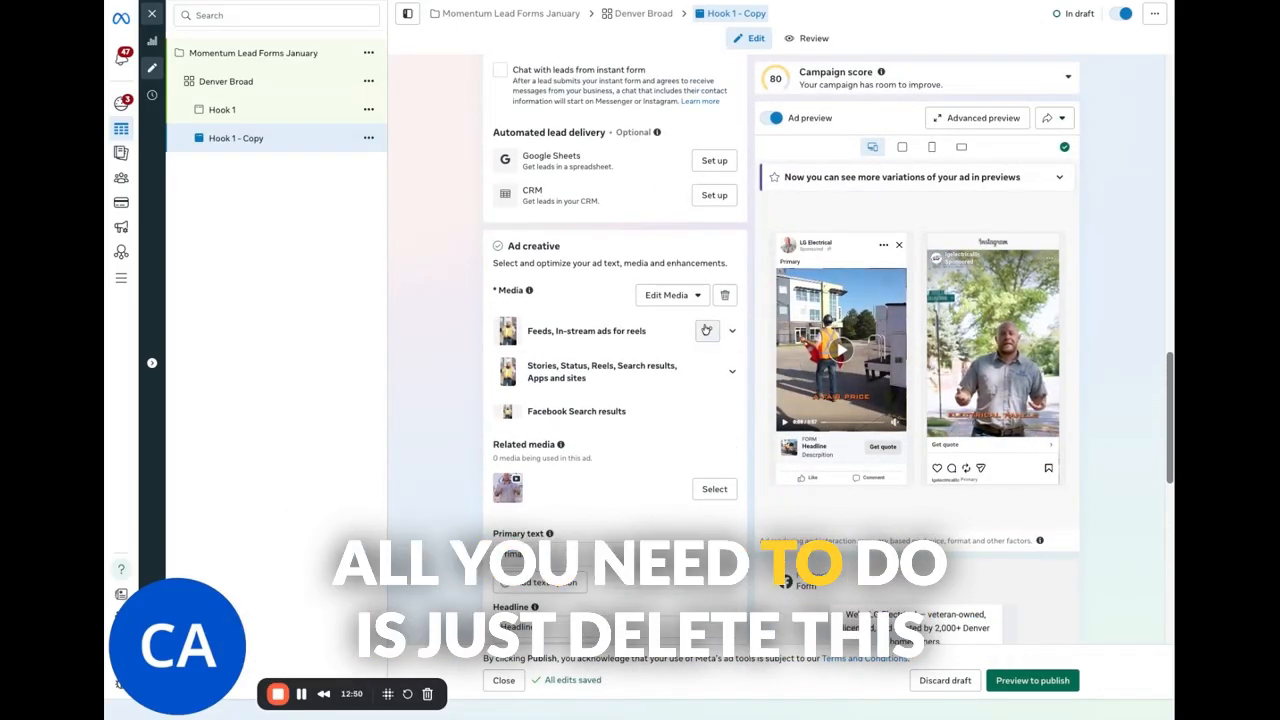
click(727, 298)
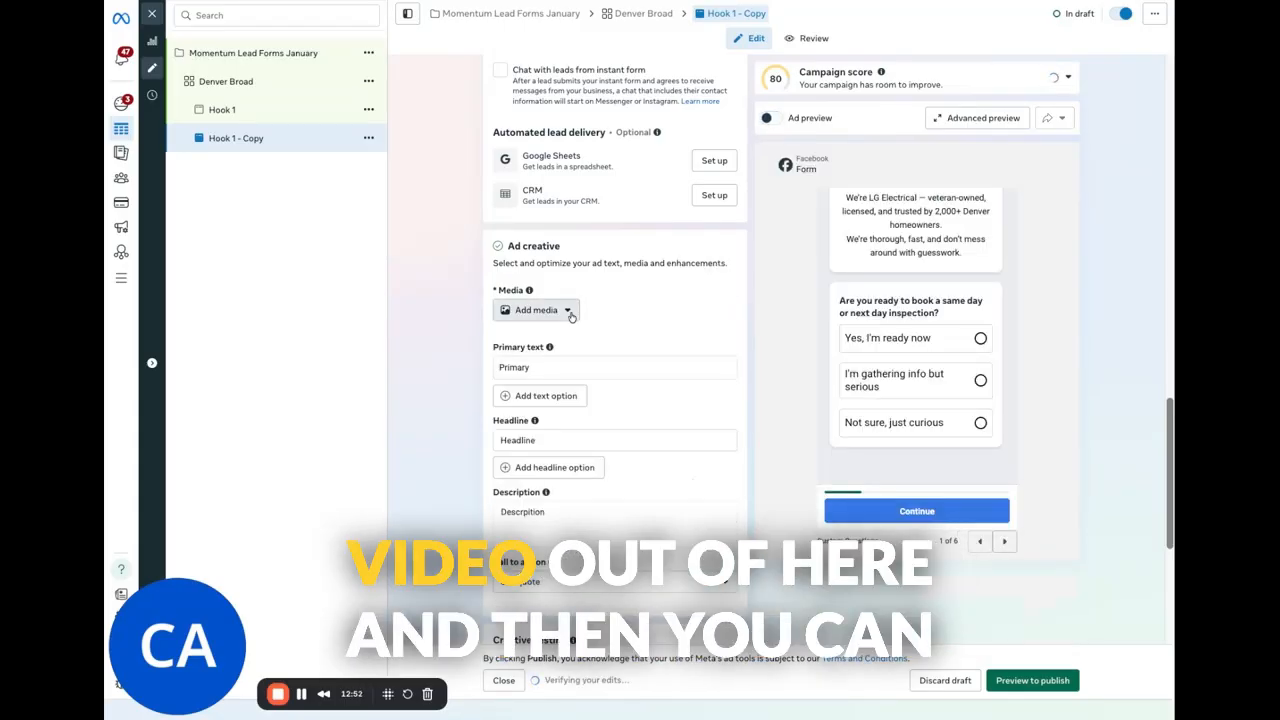
Add the 1:06 account video with the dark thumbnail to the duplicated ad, keeping the original crops, existing text and default enhancements.
click(560, 308)
click(545, 364)
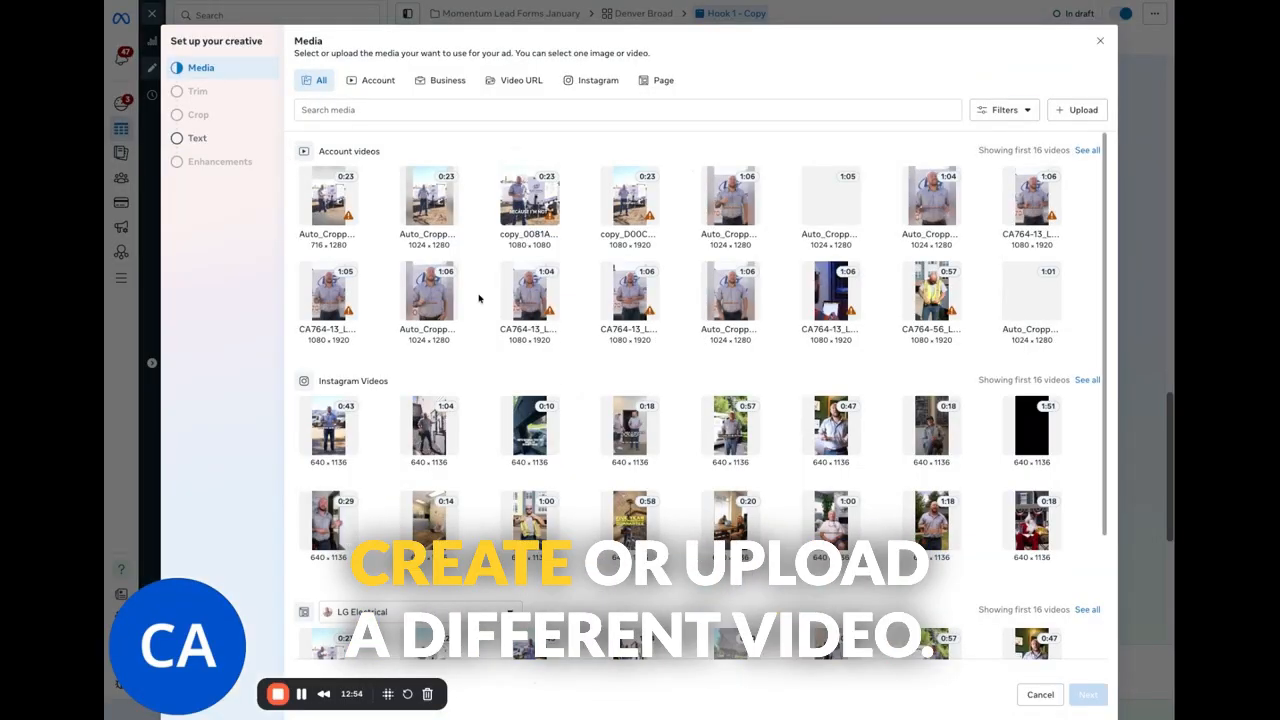
click(831, 292)
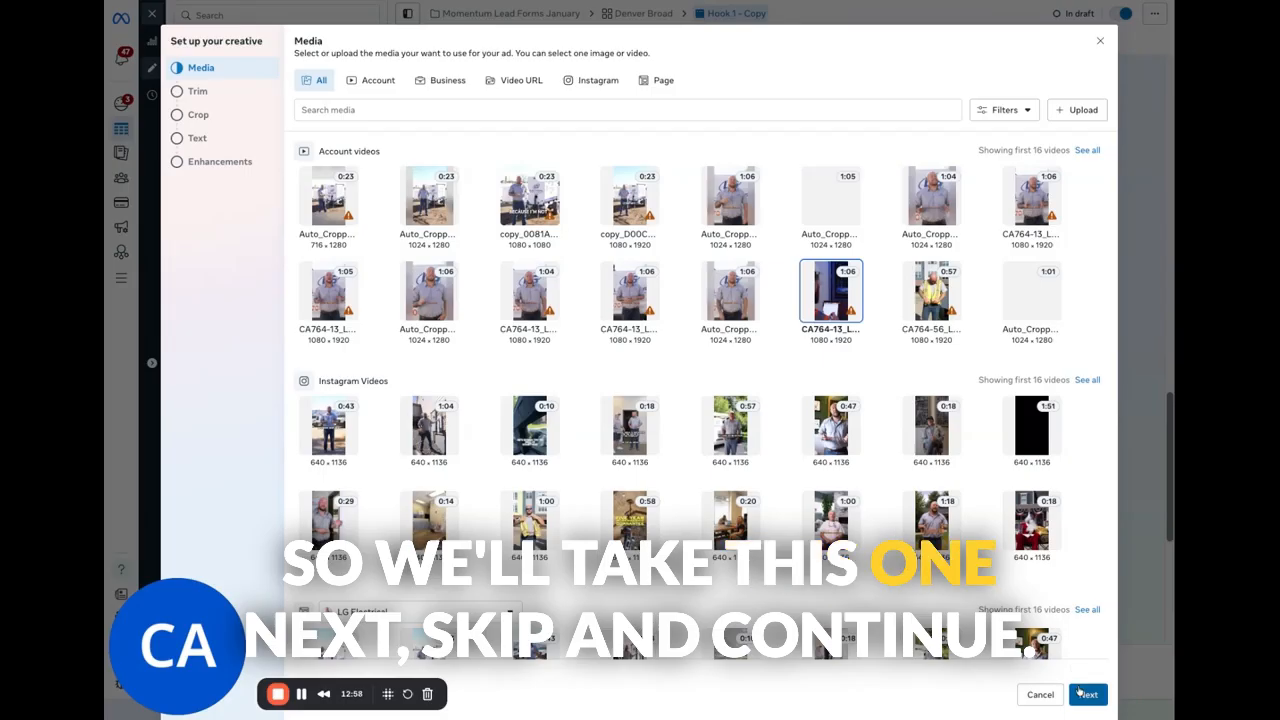
click(1080, 692)
click(1075, 697)
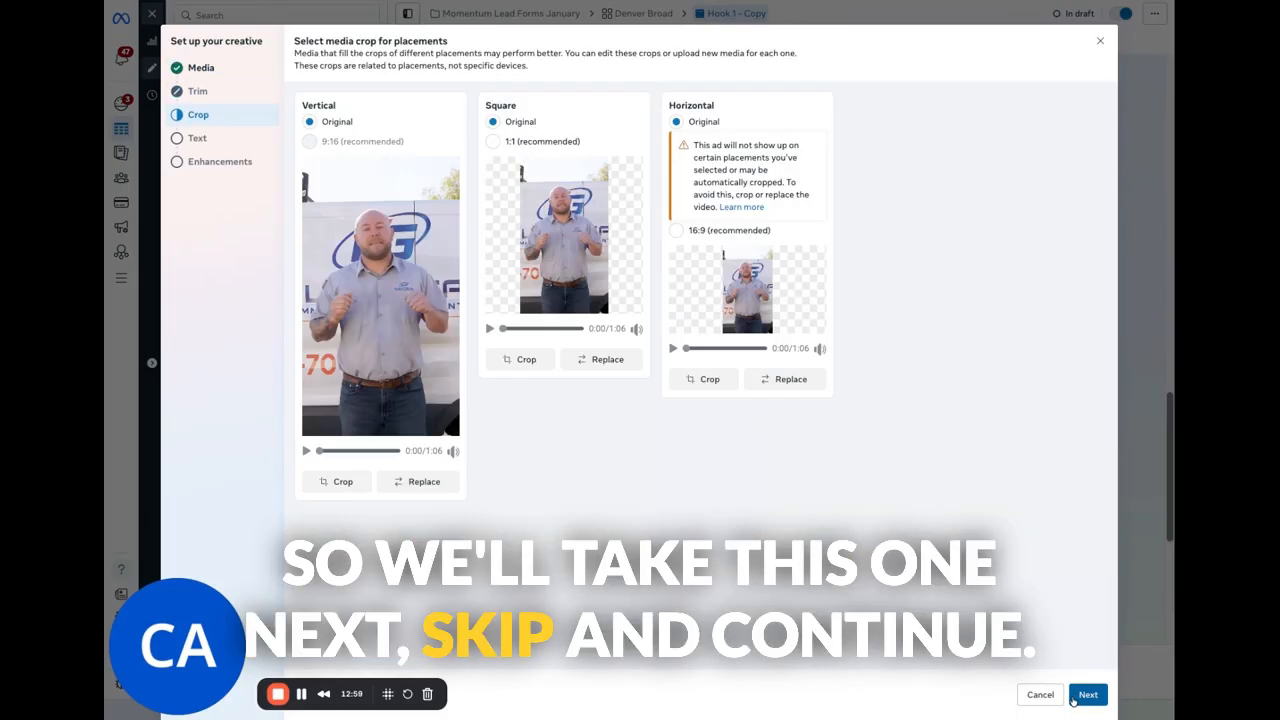
click(1077, 697)
click(1081, 698)
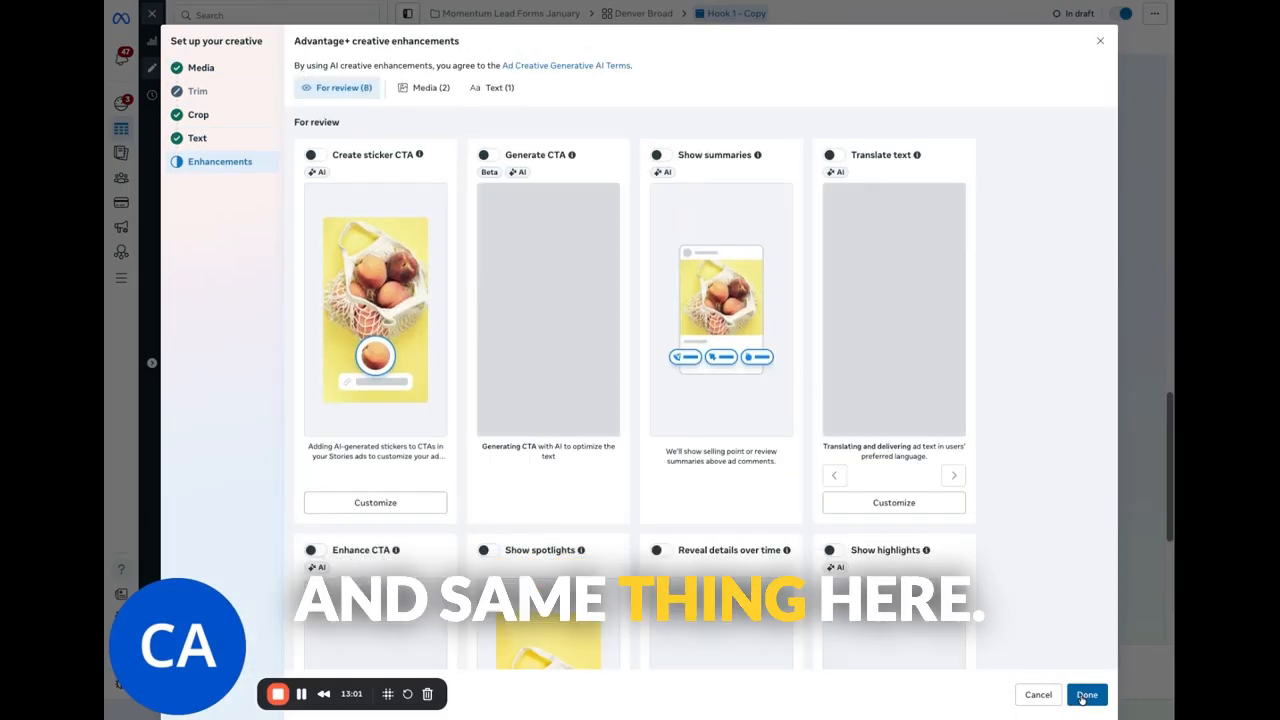
click(1083, 697)
Turn off and save all optimizations in the duplicated ad's Advantage+ creative enhancements, and open the preview of the ad setup for publishing.
scroll(678, 305, down, 10)
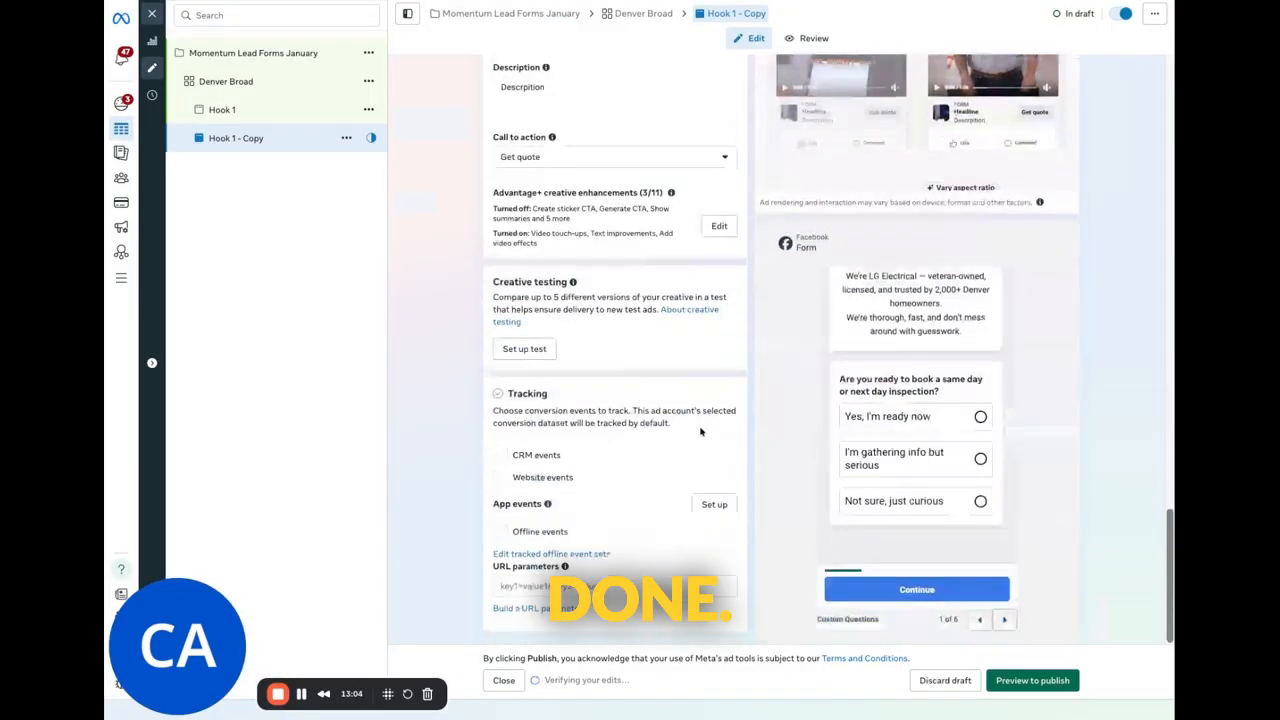
click(719, 228)
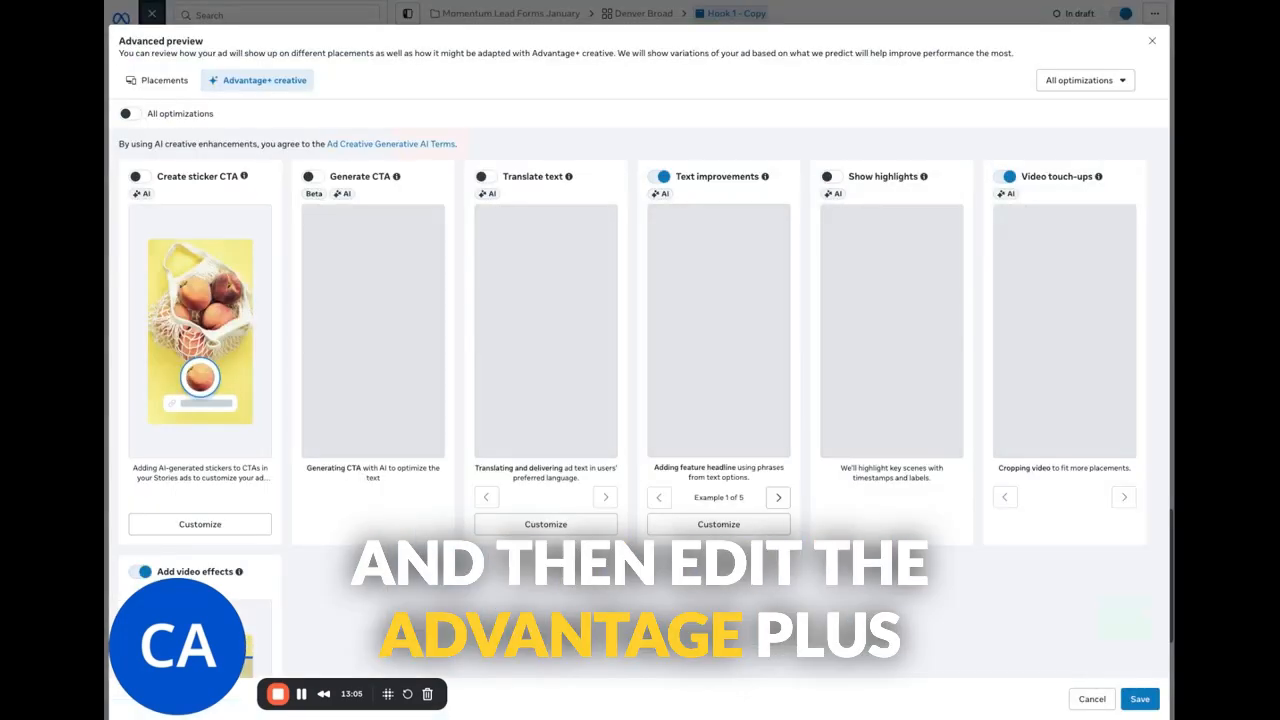
click(133, 114)
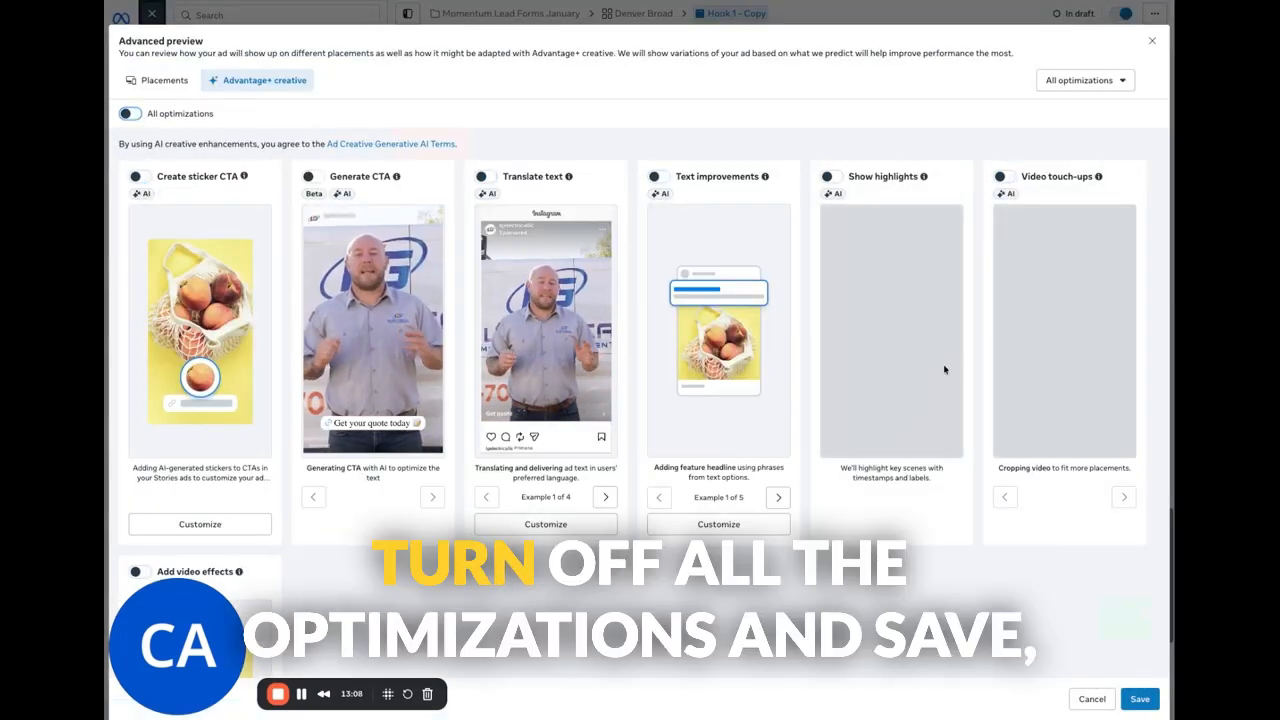
click(1140, 699)
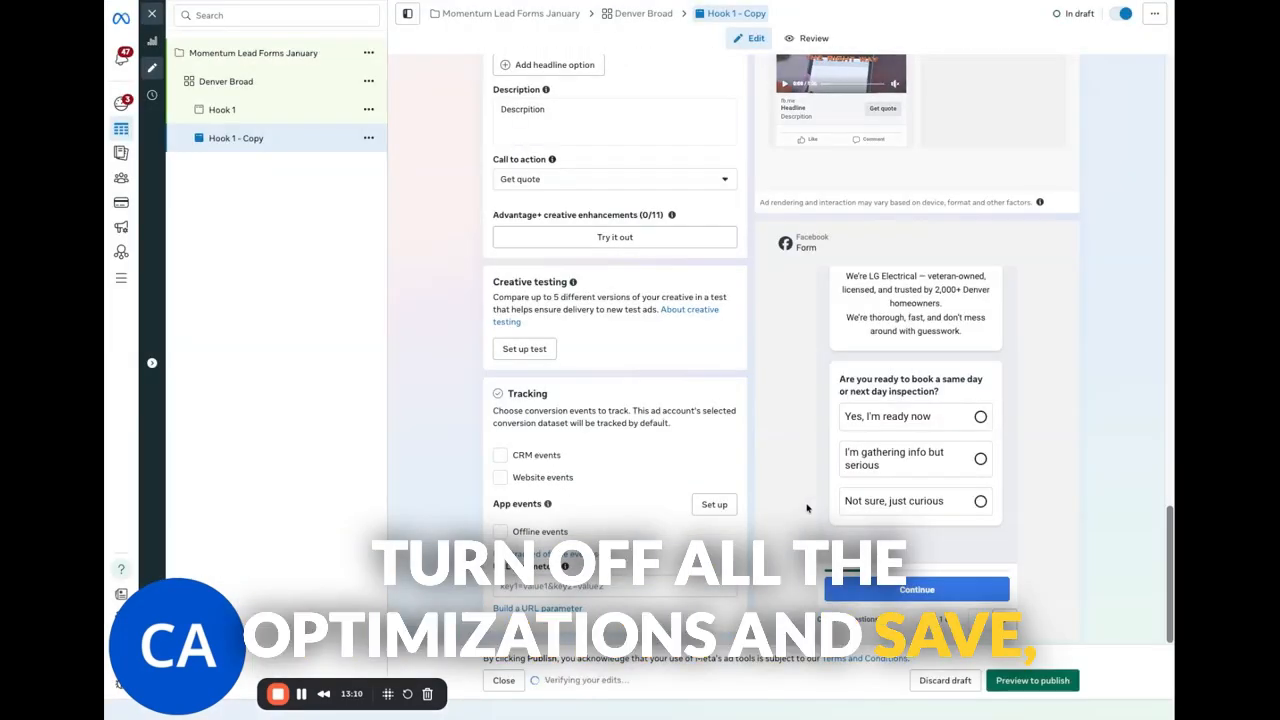
click(1032, 680)
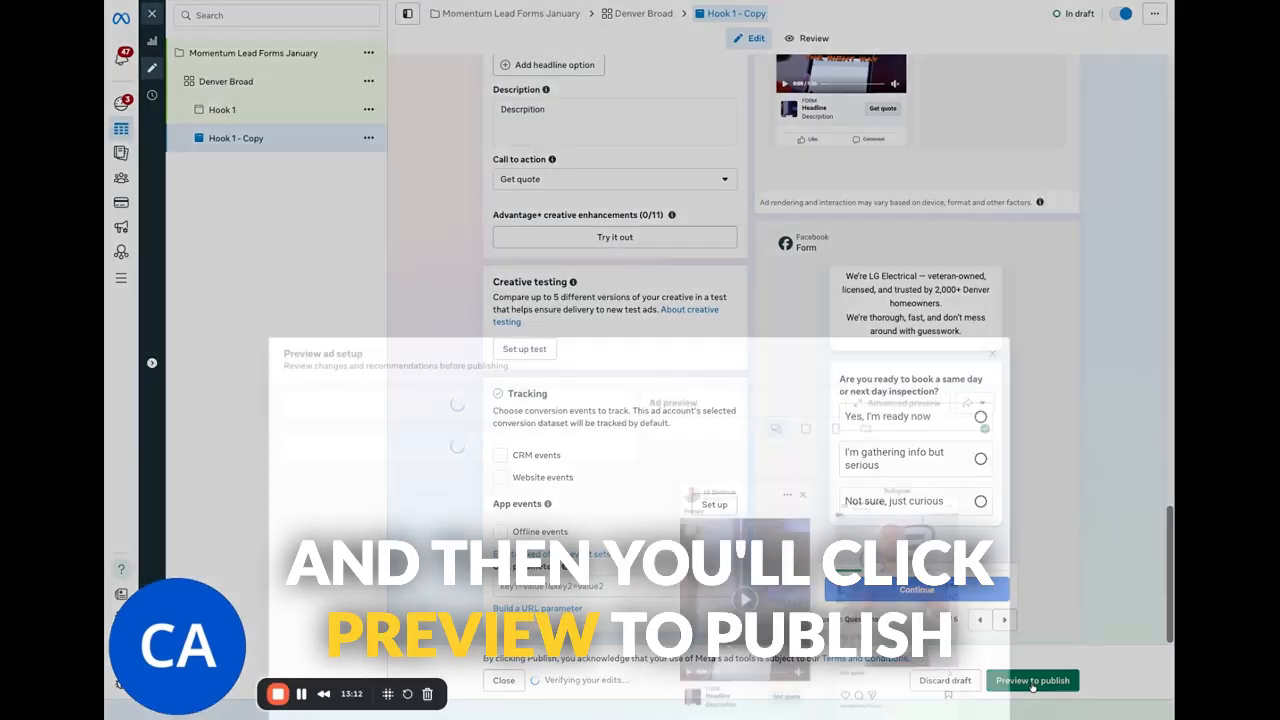